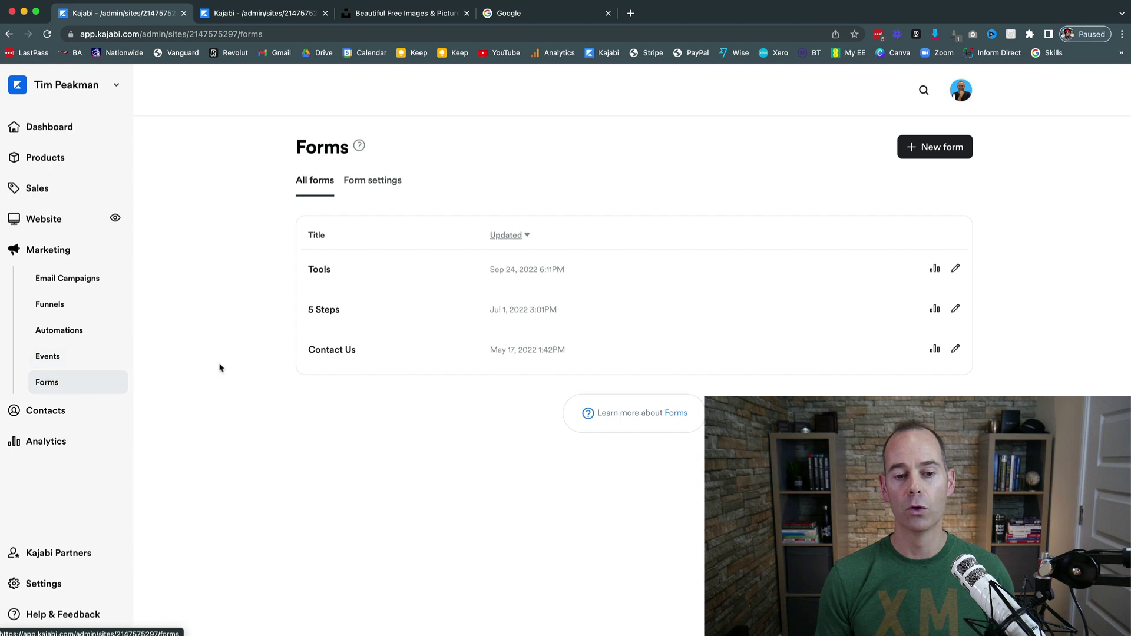
- Create a new form titled "Landing Test" and save it
left_click(944, 155)
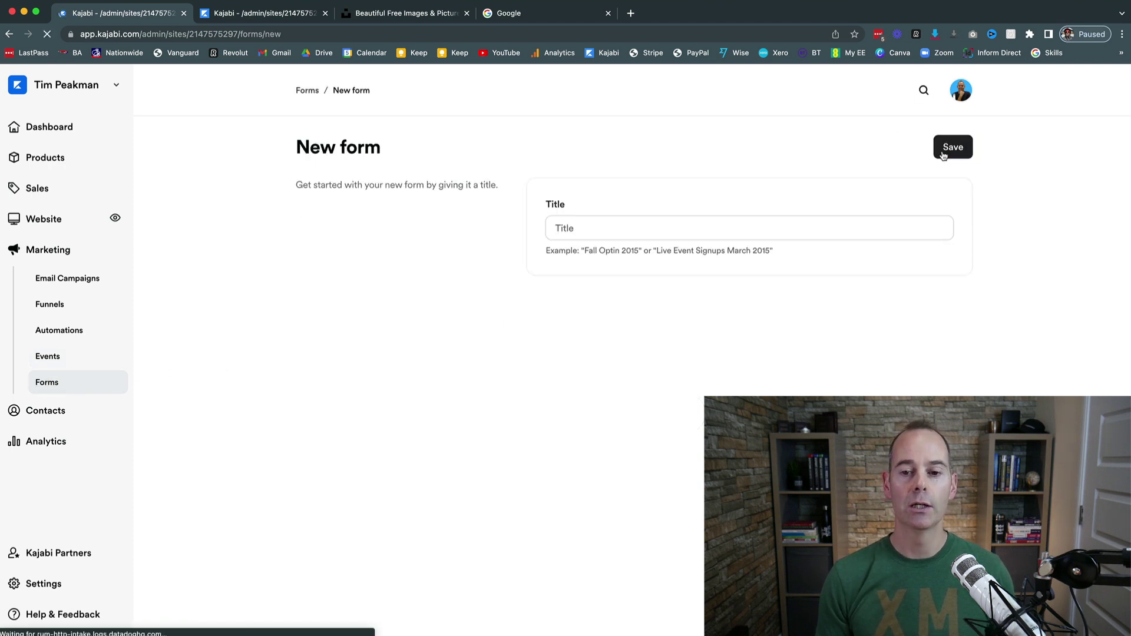
left_click(635, 221)
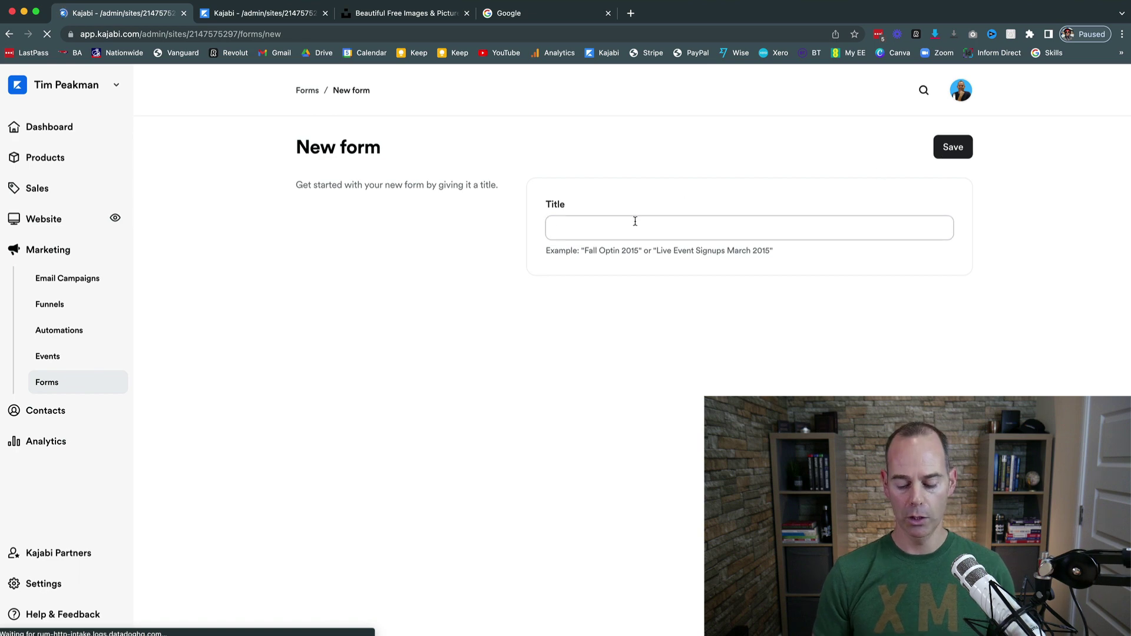
type("Landing")
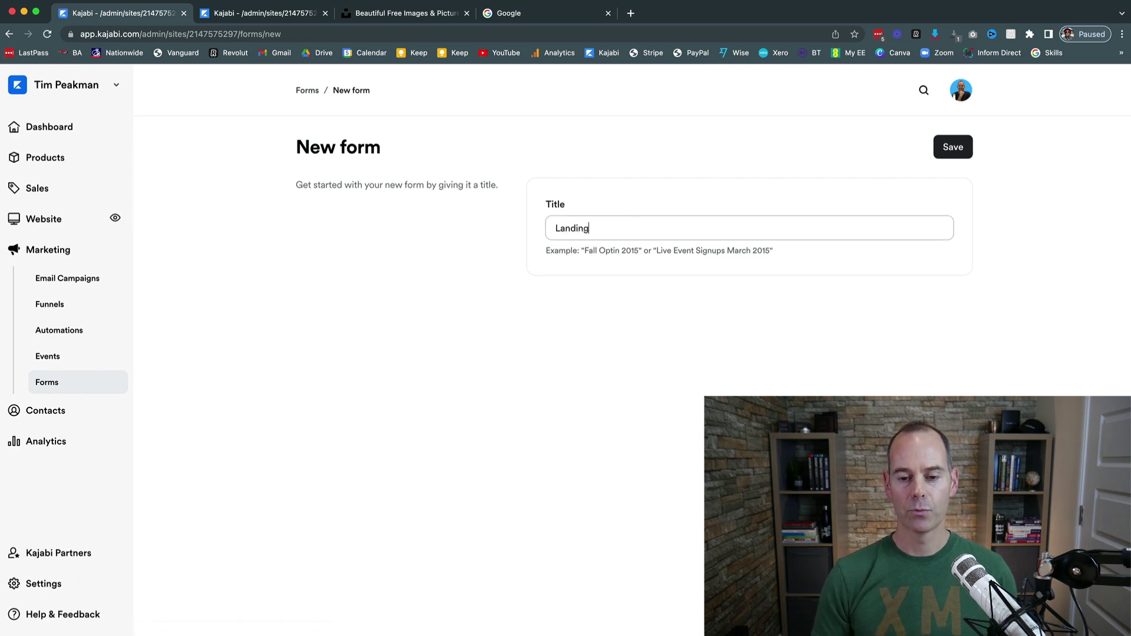
type(" Test")
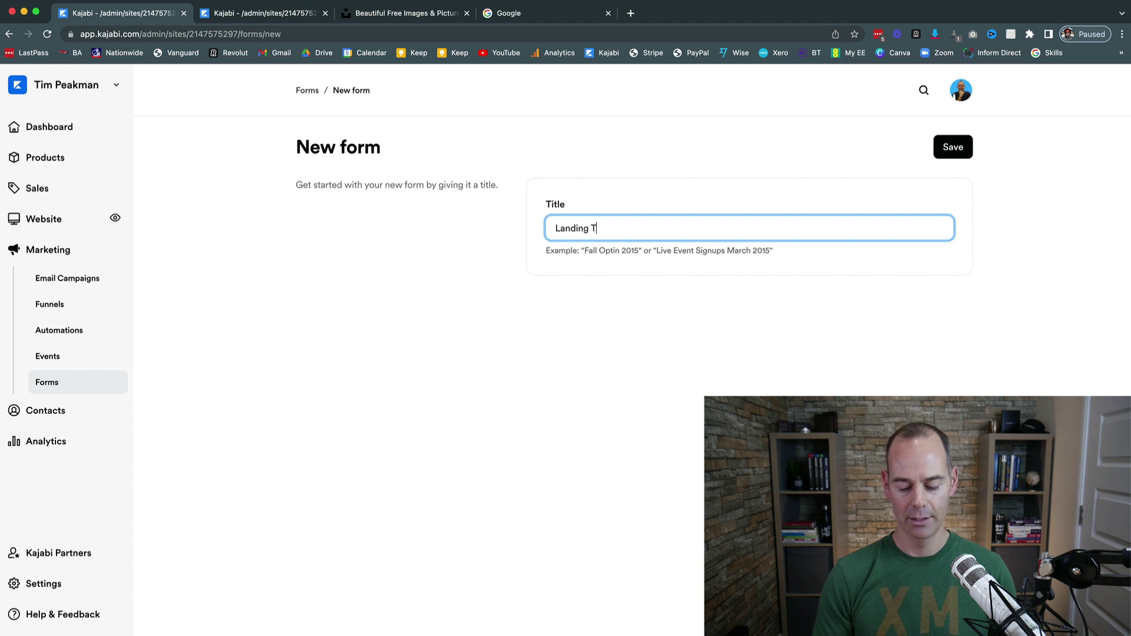
left_click(955, 149)
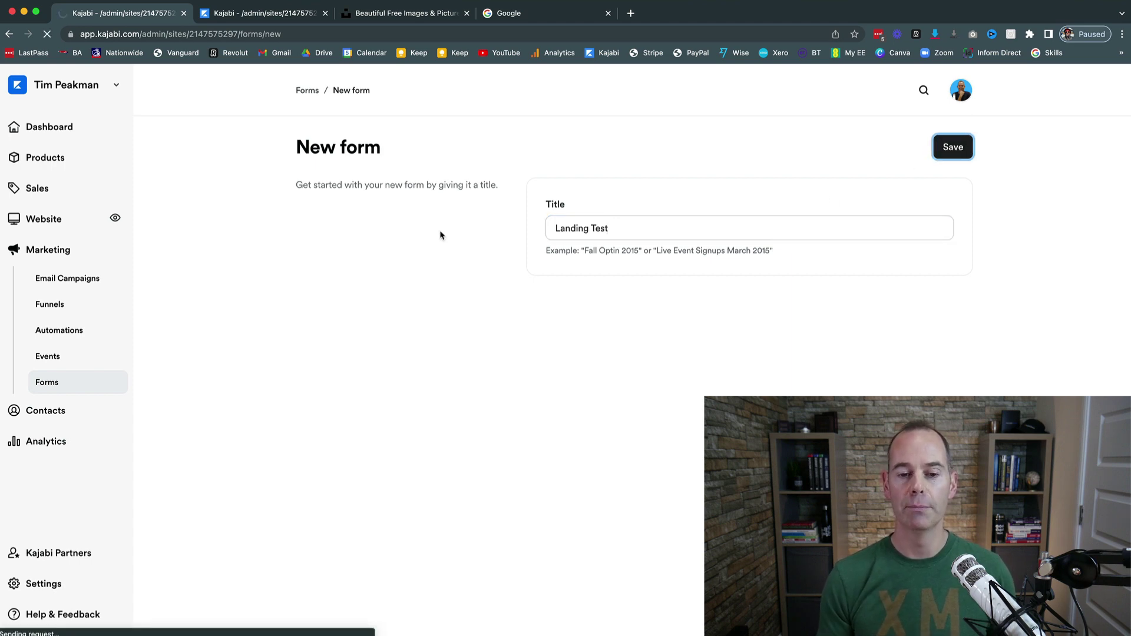
- Set the form's opt-in setting to Single Opt-In
scroll(275, 380, "down", 3)
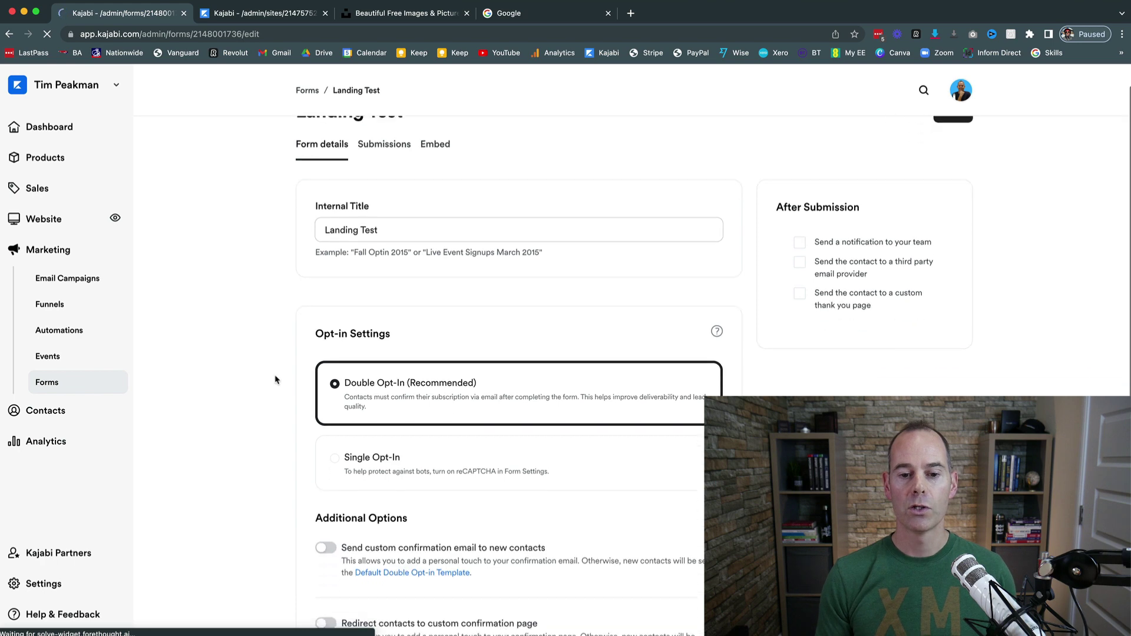
scroll(275, 380, "down", 3)
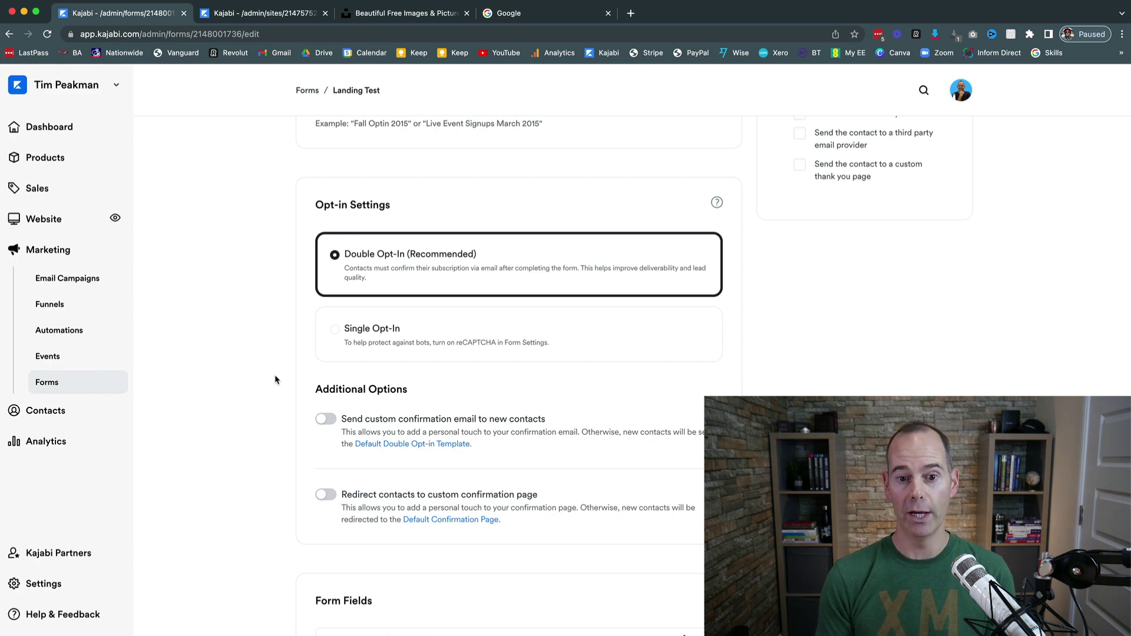
left_click(335, 330)
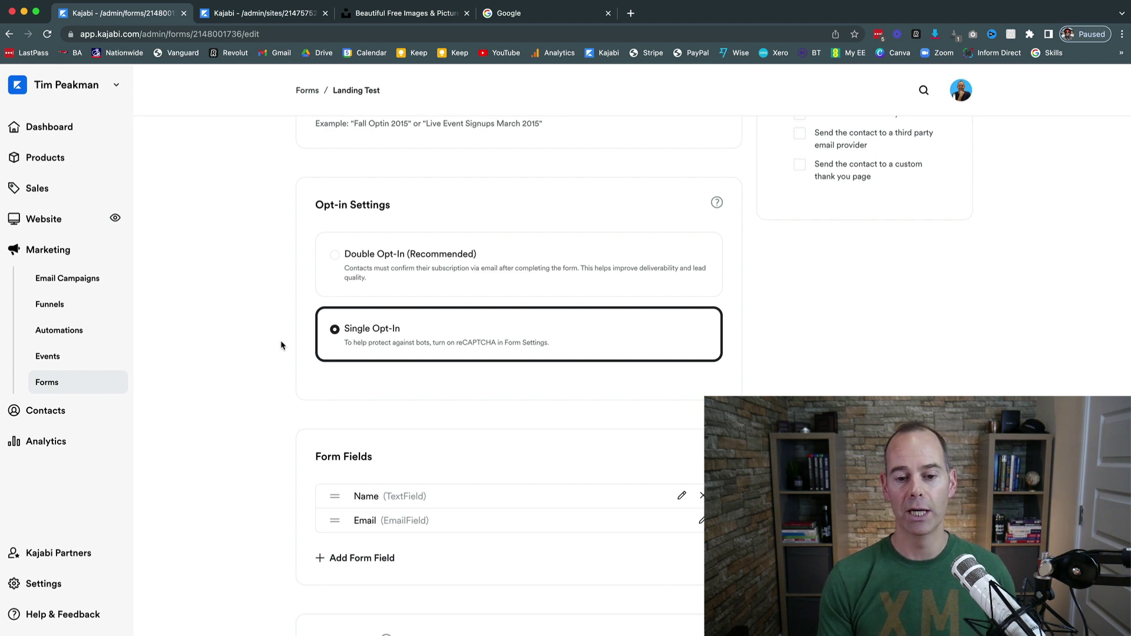
- Remove the Name text field from the form fields, leaving only the Email field
scroll(281, 346, "down", 4)
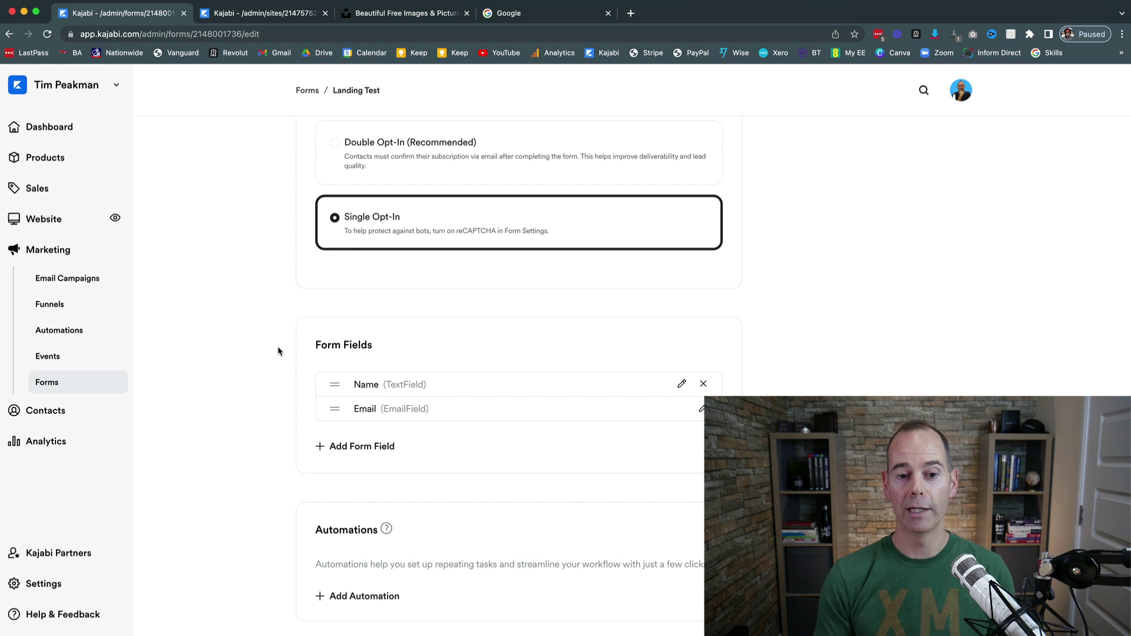
left_click(548, 15)
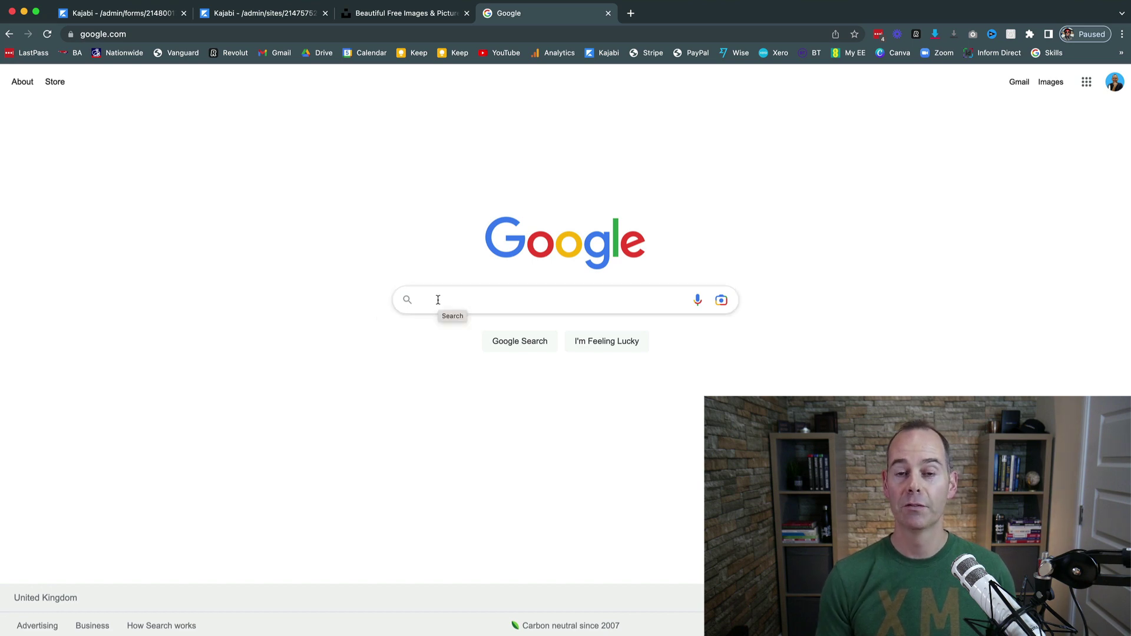
left_click(131, 14)
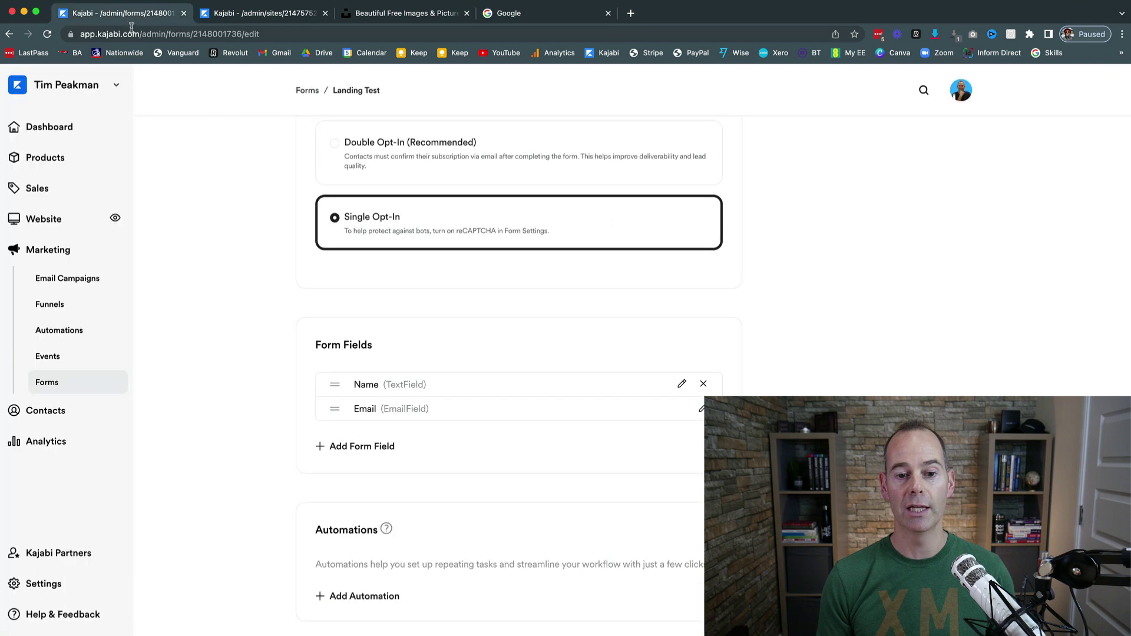
left_click(704, 384)
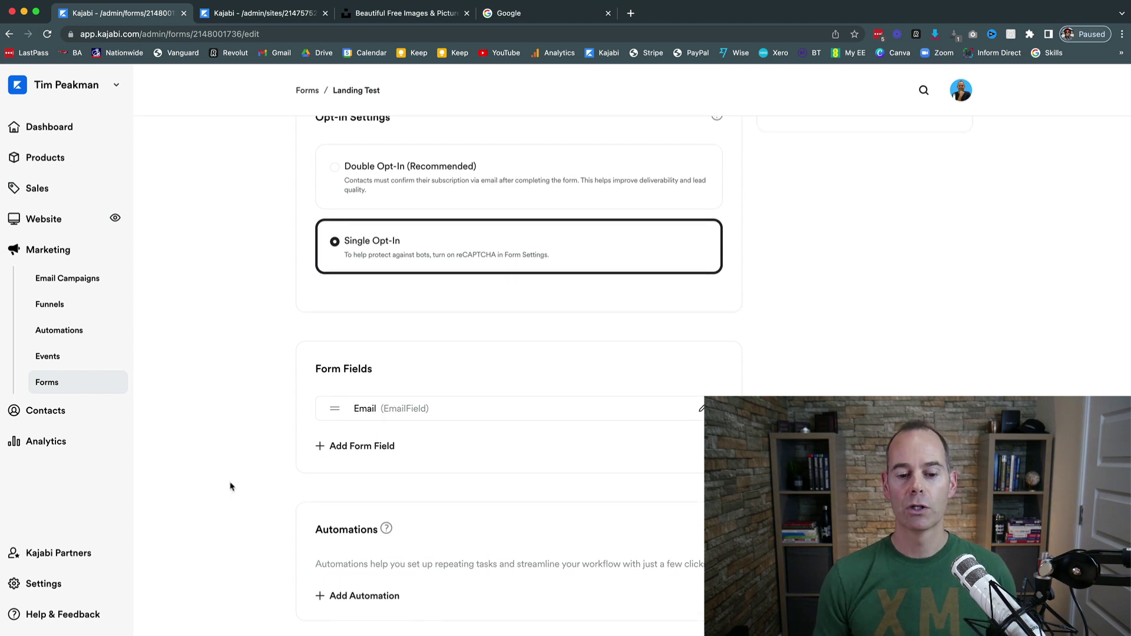
- Add an automation to the form that sends an email when the form is submitted
left_click(370, 599)
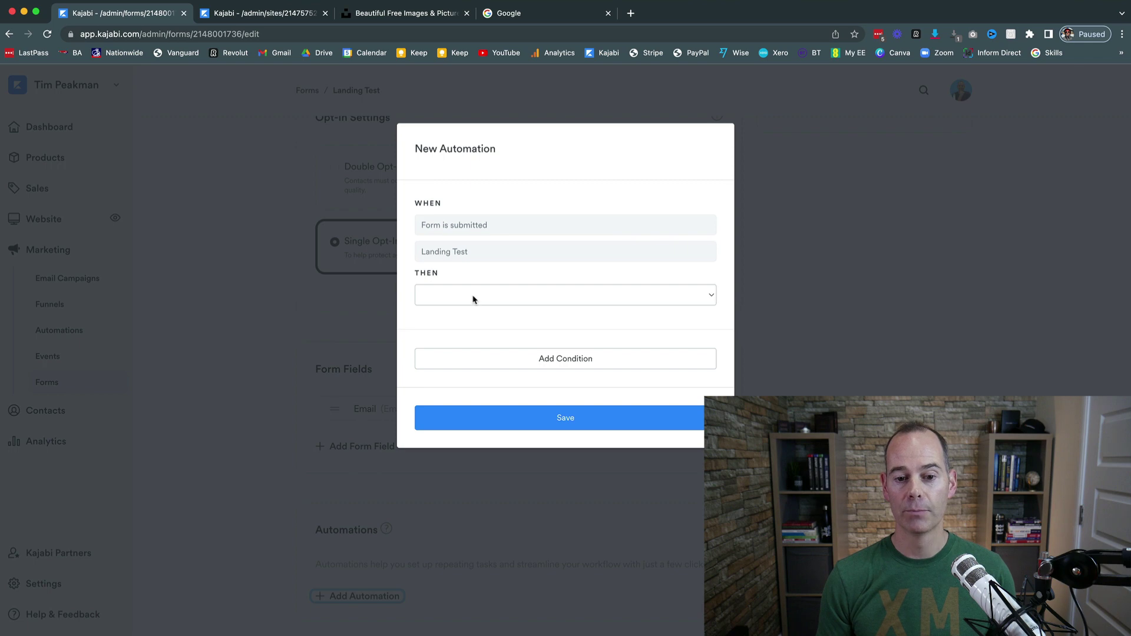
left_click(473, 299)
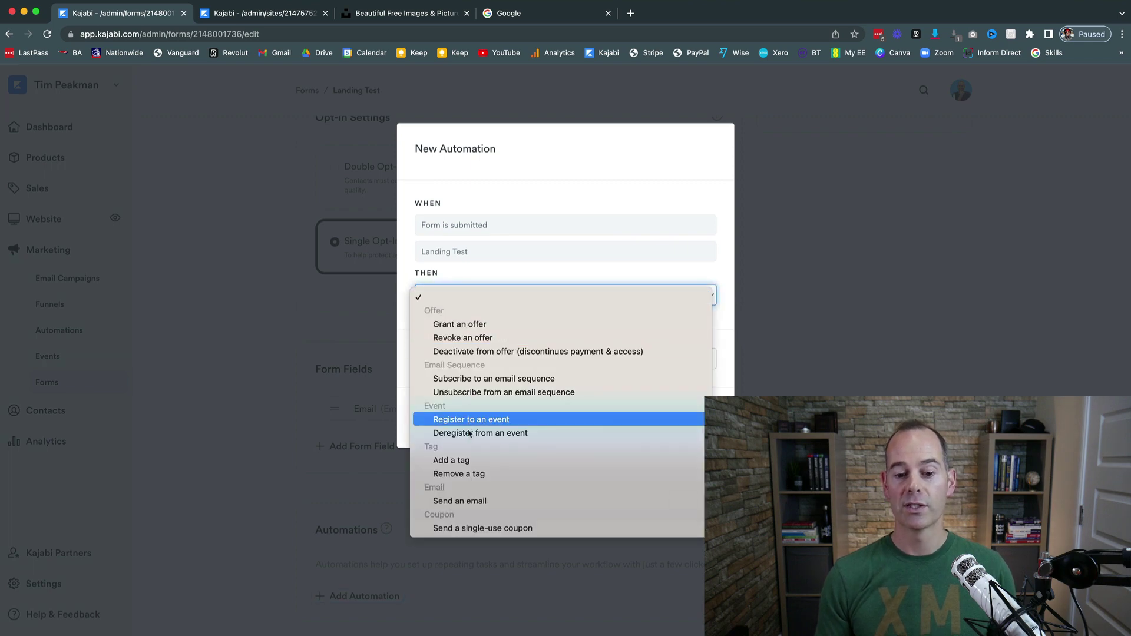
left_click(473, 499)
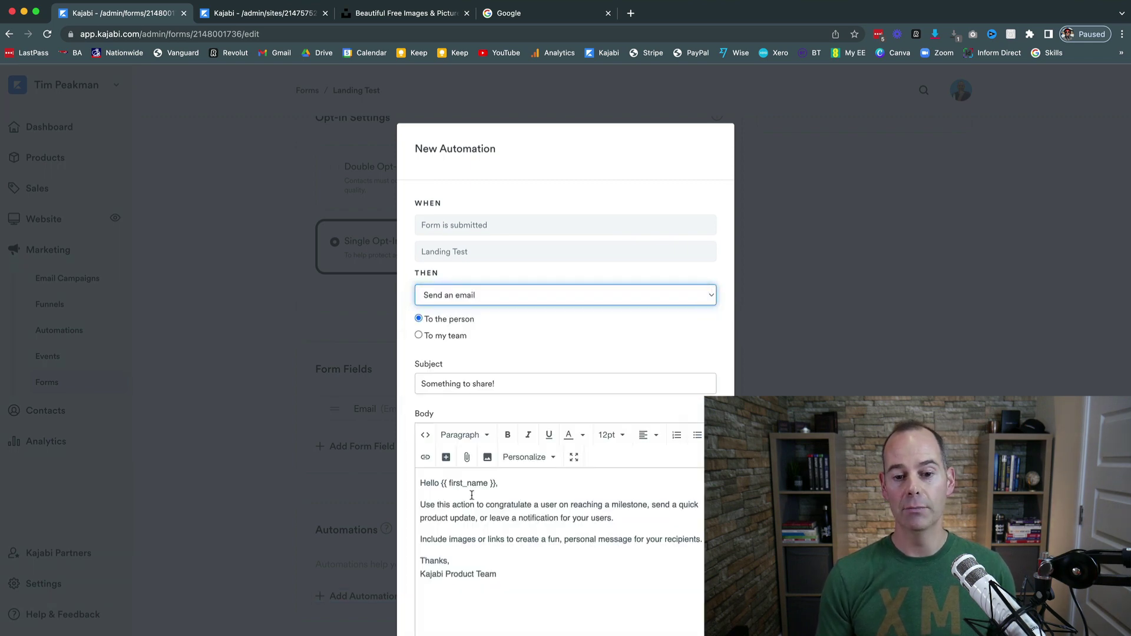
left_click(507, 386)
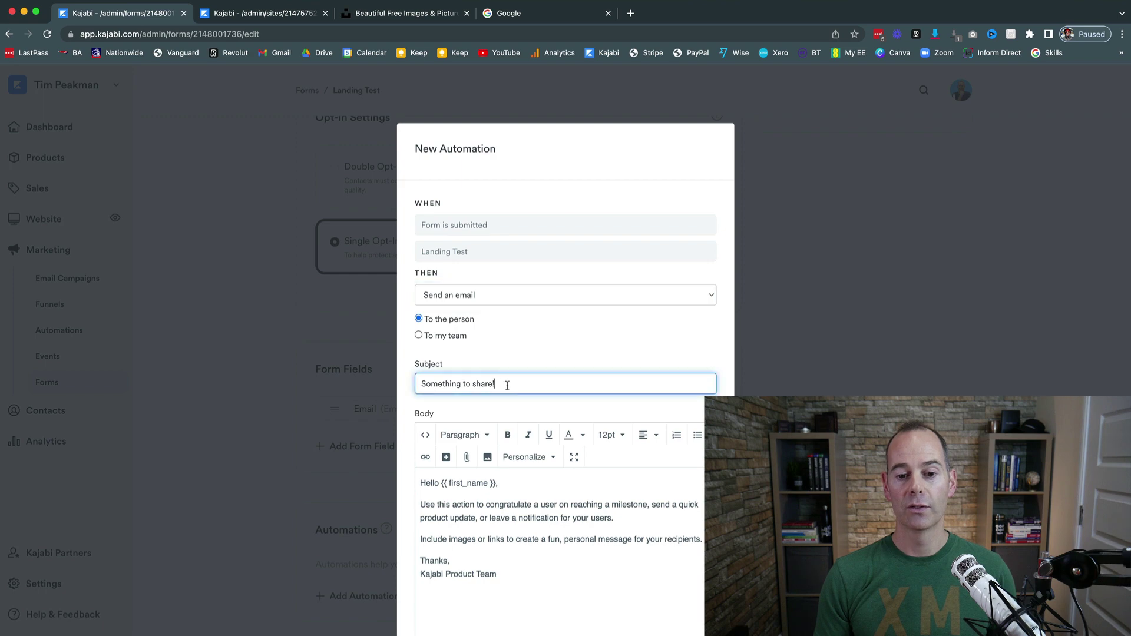
left_click(408, 419)
- Replace the "Kajabi Product Team" signature in the email body with "Your name"
scroll(406, 441, "down", 3)
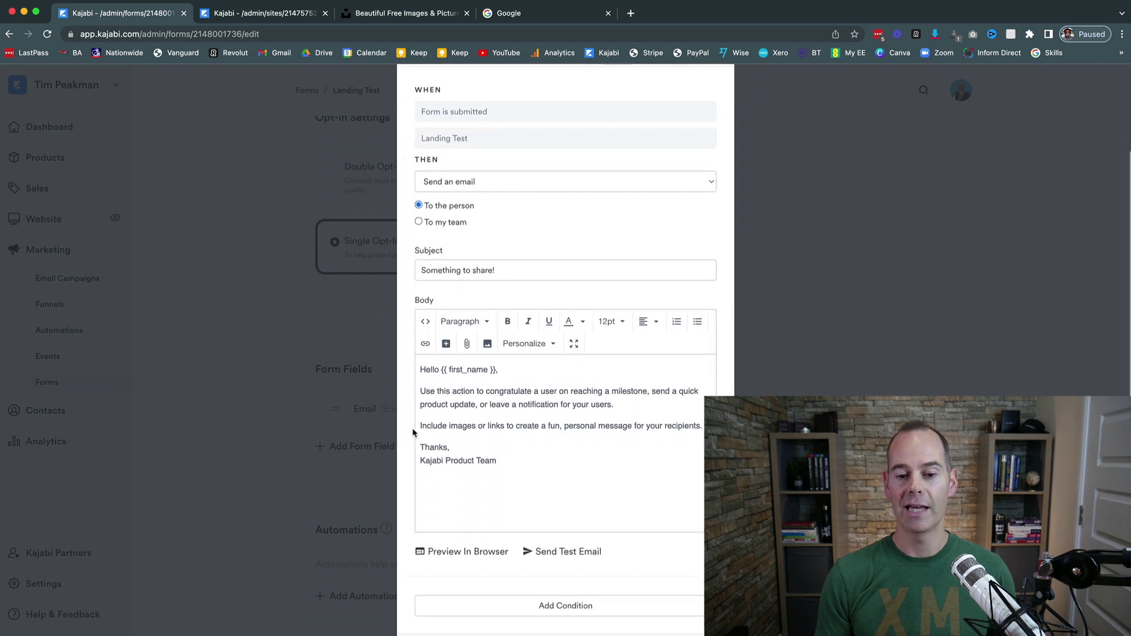
left_click(514, 373)
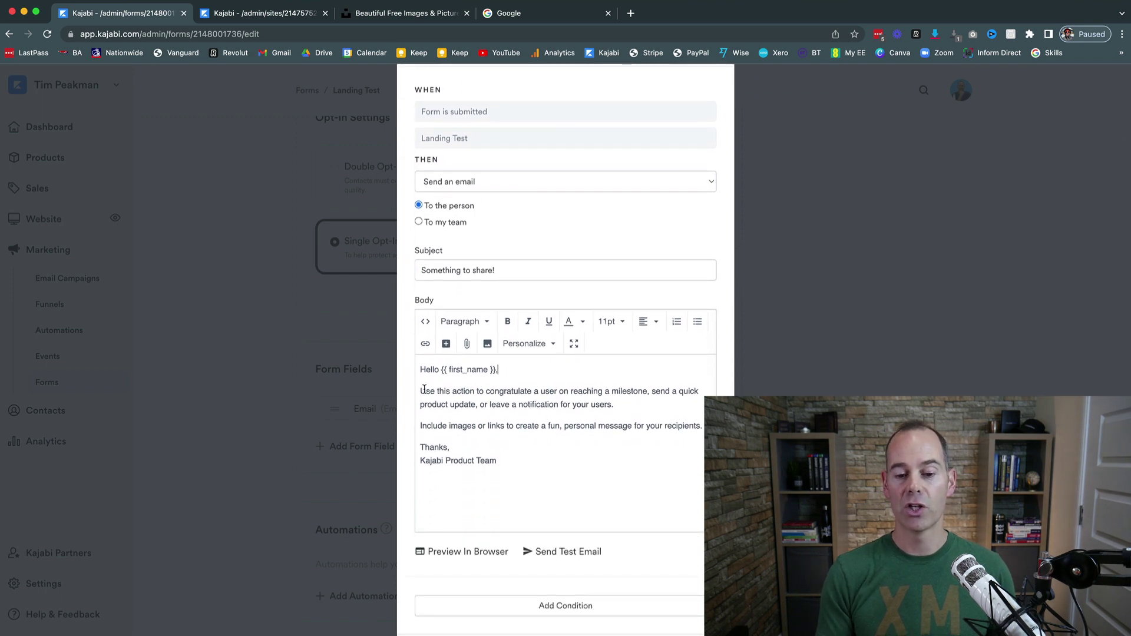
left_click_drag(509, 463, 417, 459)
key("BackSpace")
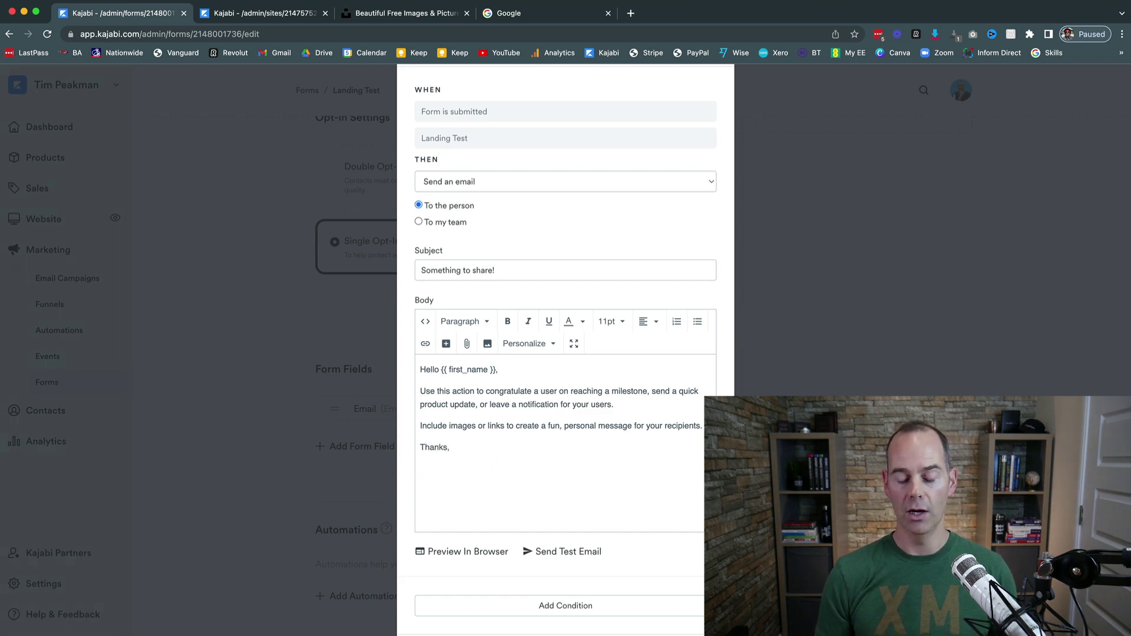
type("Yor")
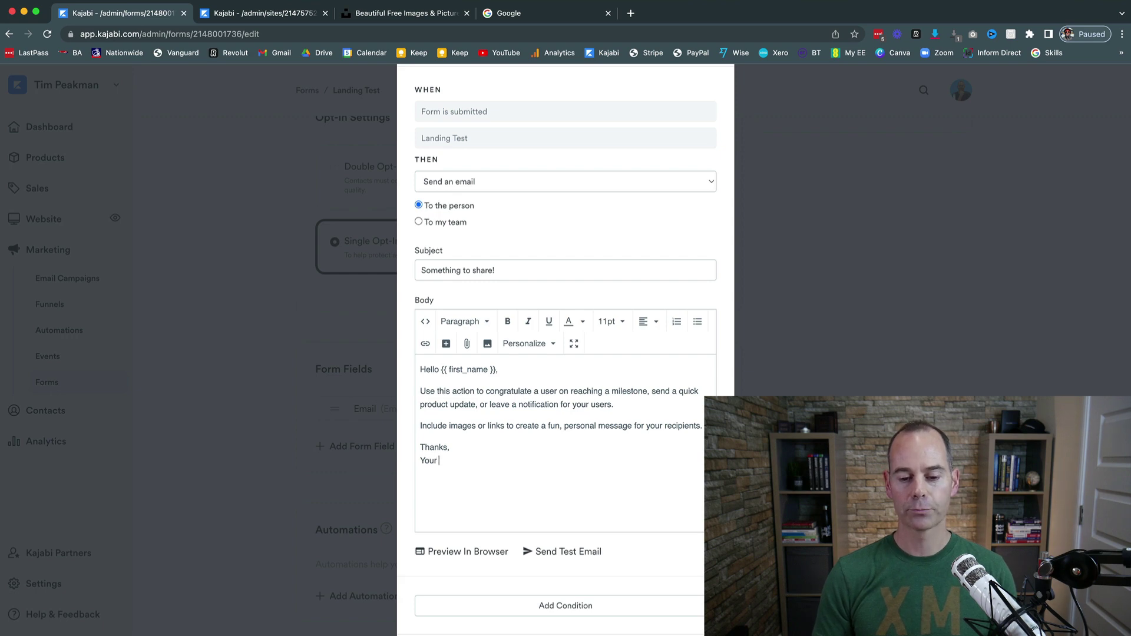
type("r name")
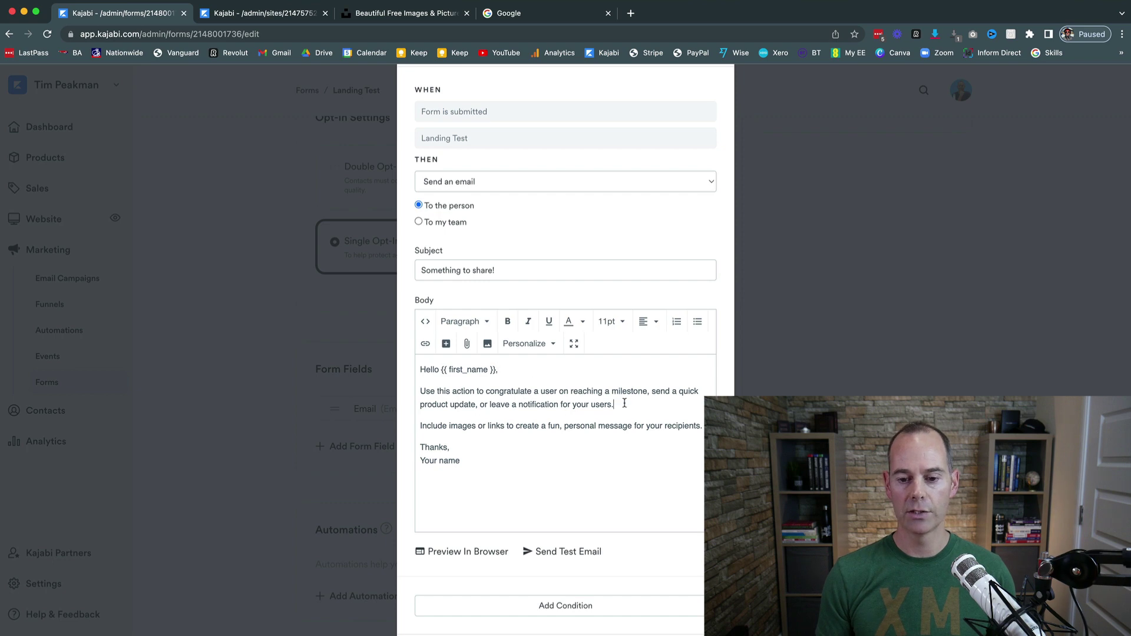
- Add a line below the email's first paragraph and attach "5 Step System To Generate An Online Revenue Stream.pdf" from the Desktop there
key("Return")
key("Return")
key("BackSpace")
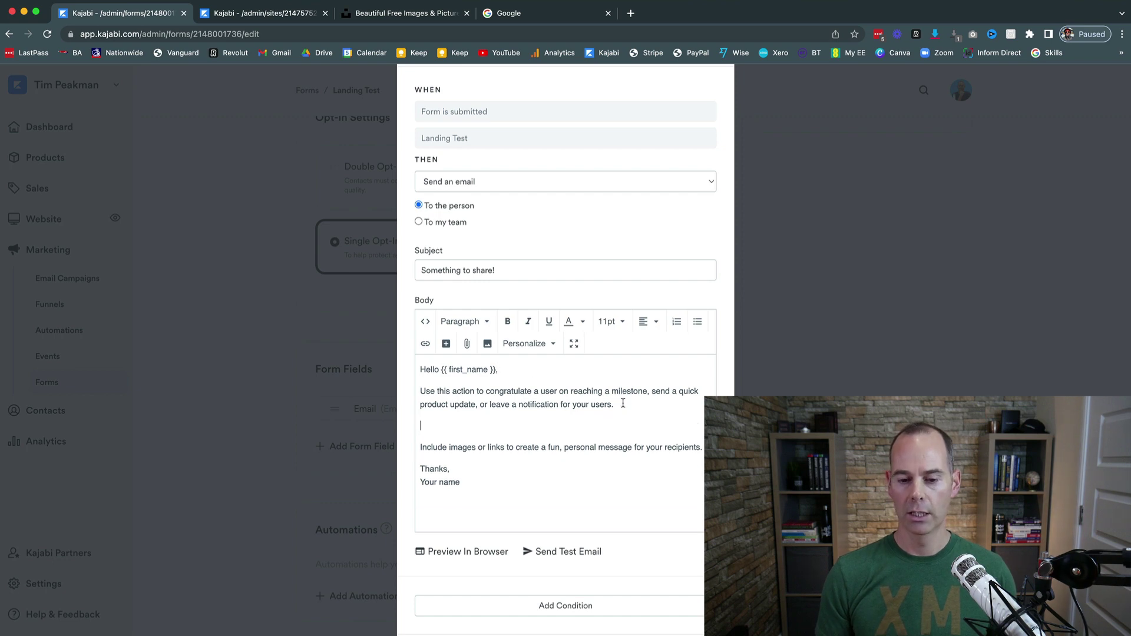
left_click(465, 344)
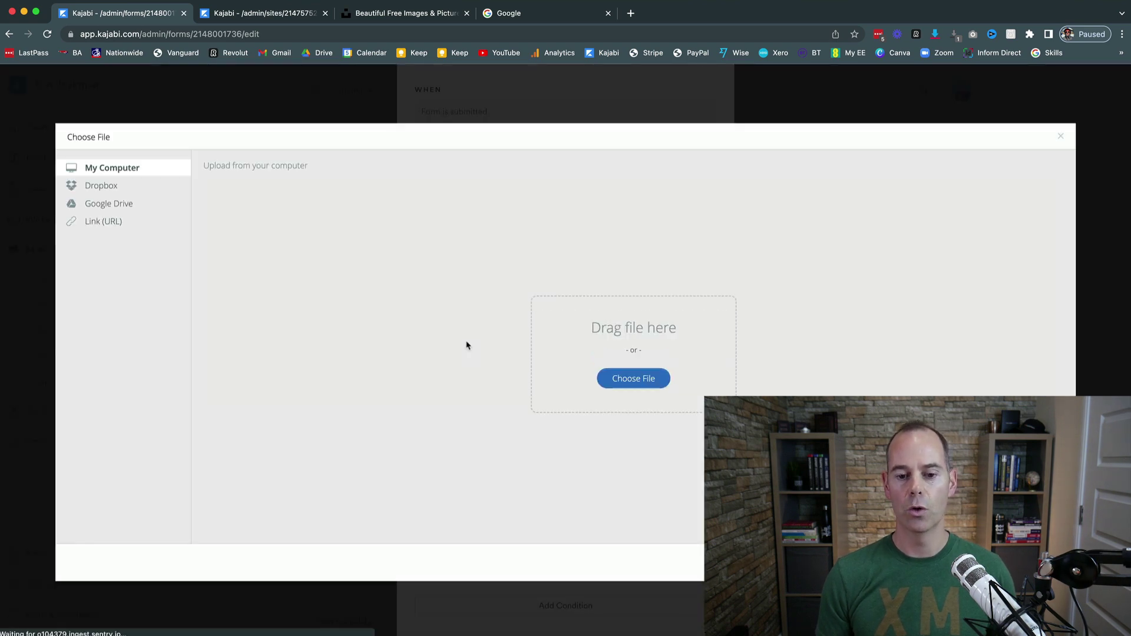
left_click(617, 377)
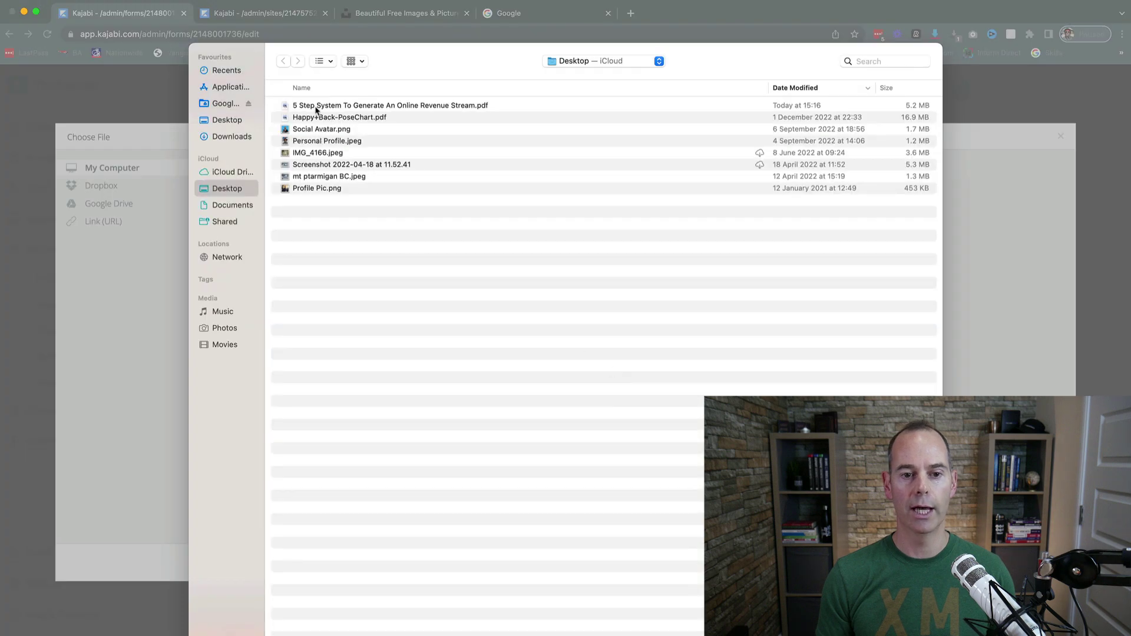
double_click(317, 106)
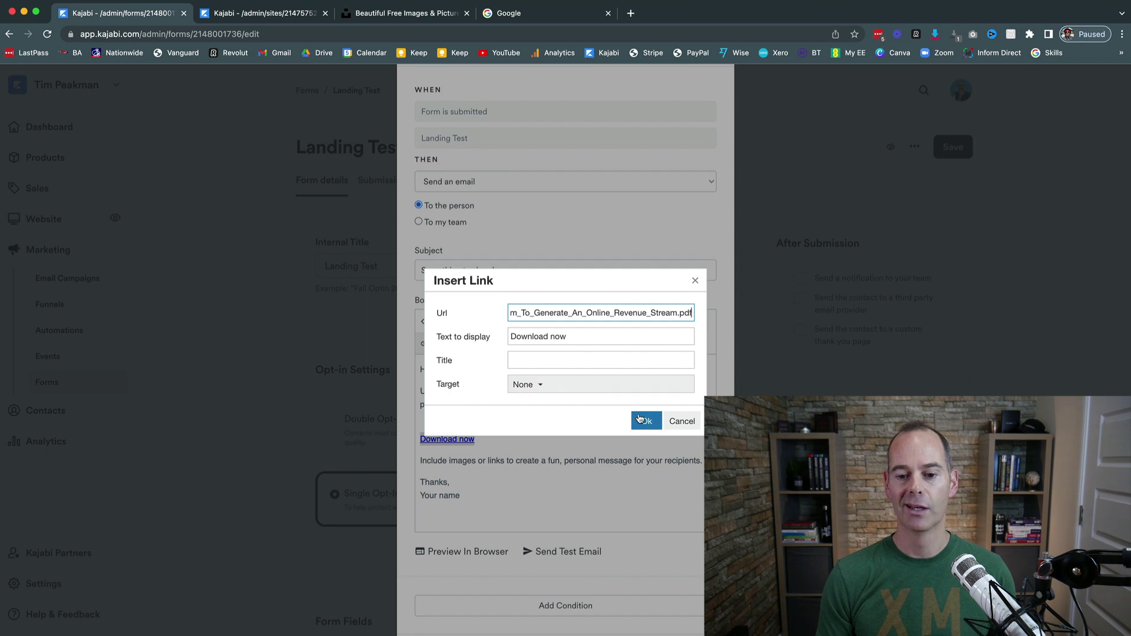
- Set the "Download now" link's target to New Window and insert the link
left_click(541, 387)
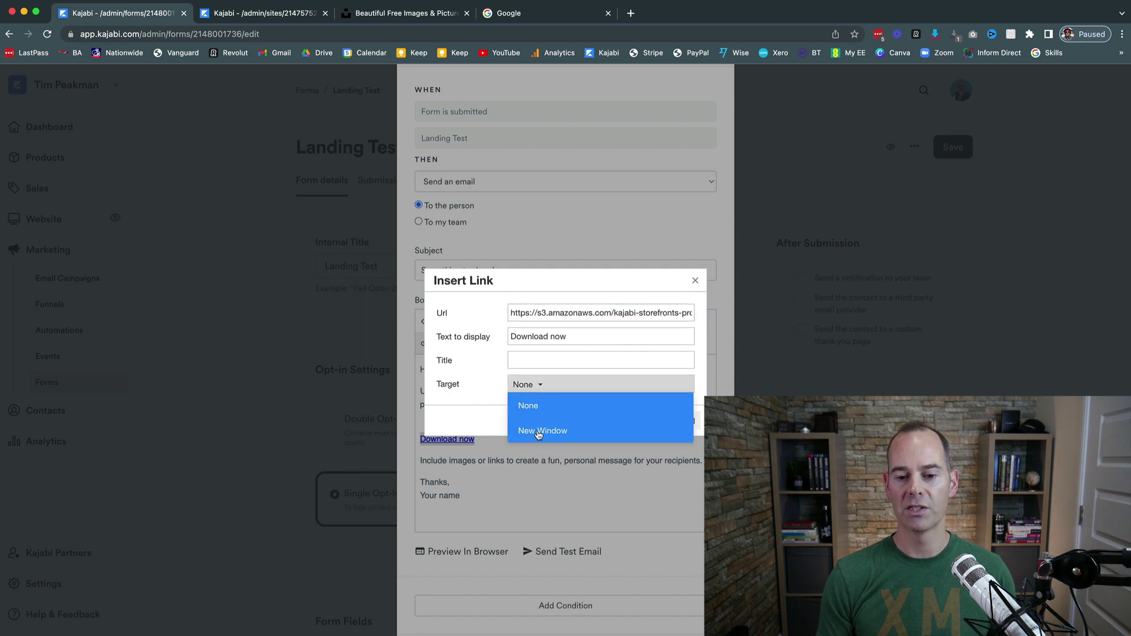
left_click(537, 430)
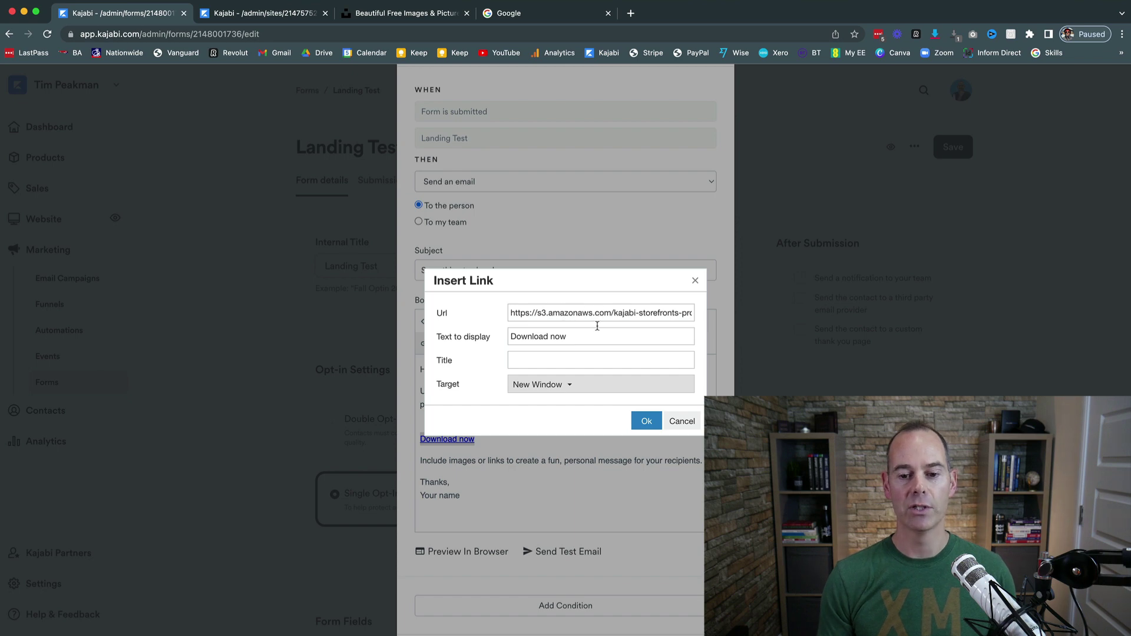
left_click(647, 422)
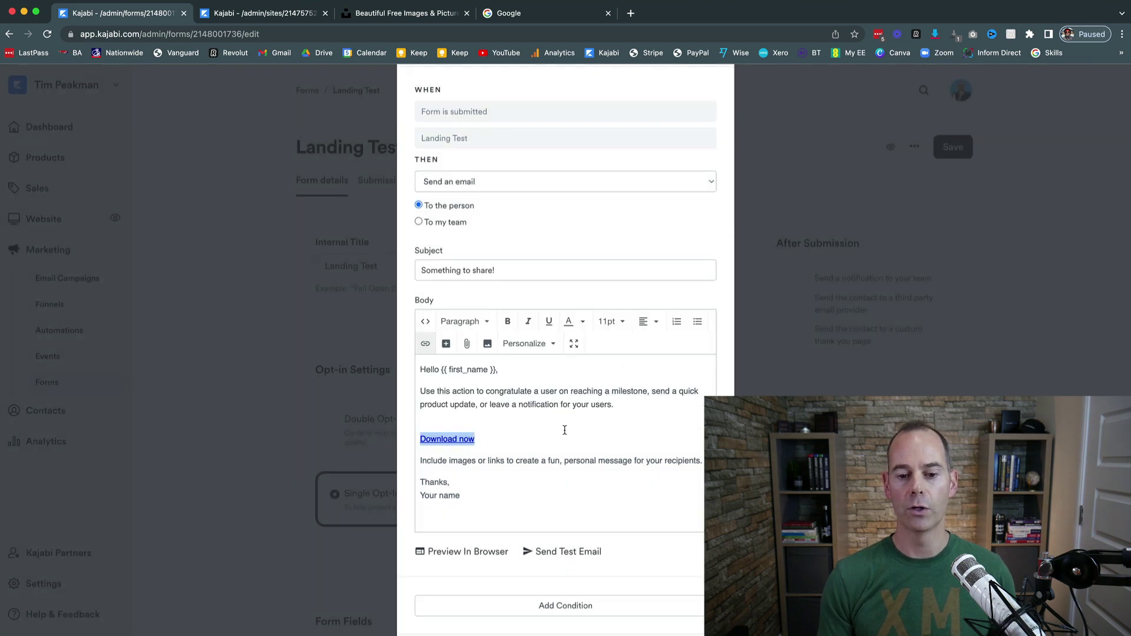
- Delete the blank line above the "Download now" link and make the link text bold
left_click(512, 417)
key("Delete")
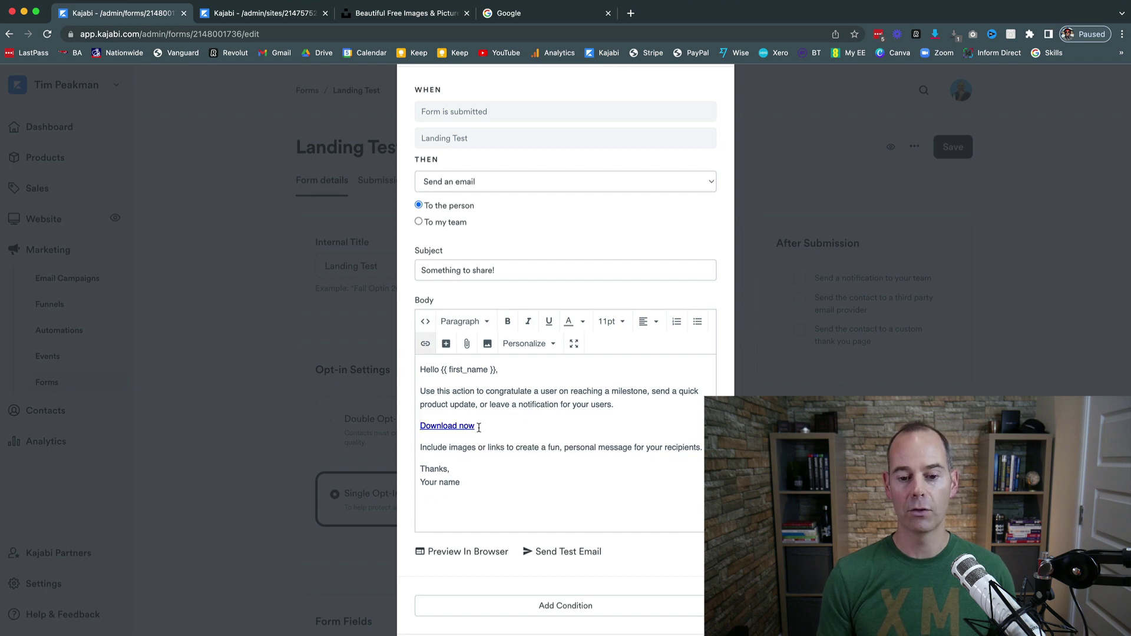
left_click_drag(480, 427, 396, 431)
key("super+b")
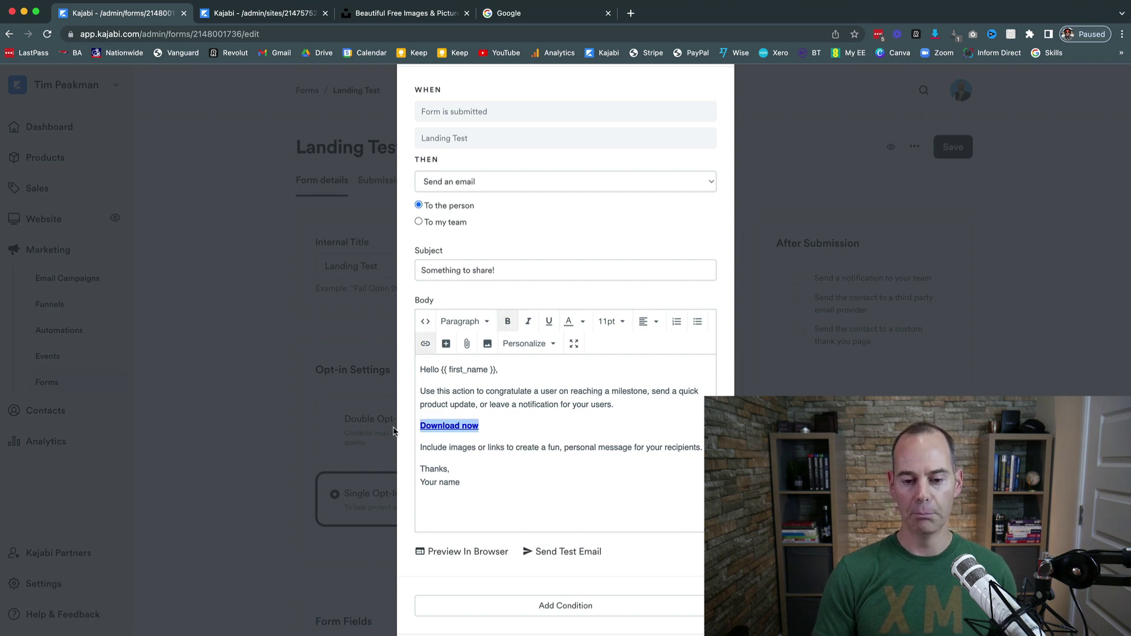
left_click(466, 404)
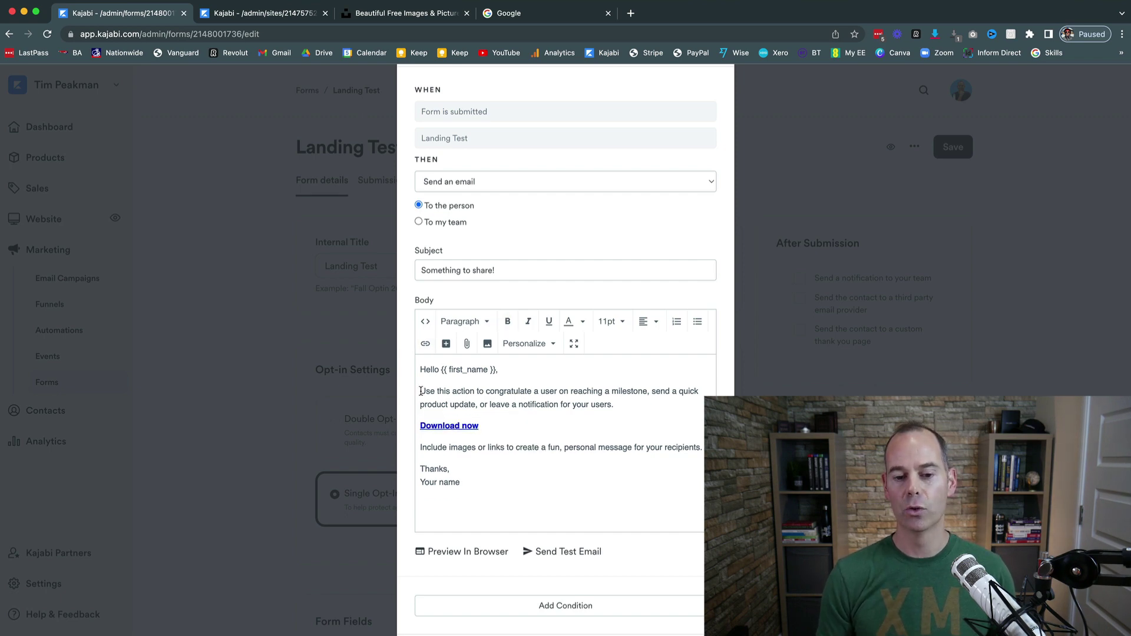
- Preview the automation email in a browser window and bring that window into full view
left_click_drag(420, 392, 623, 409)
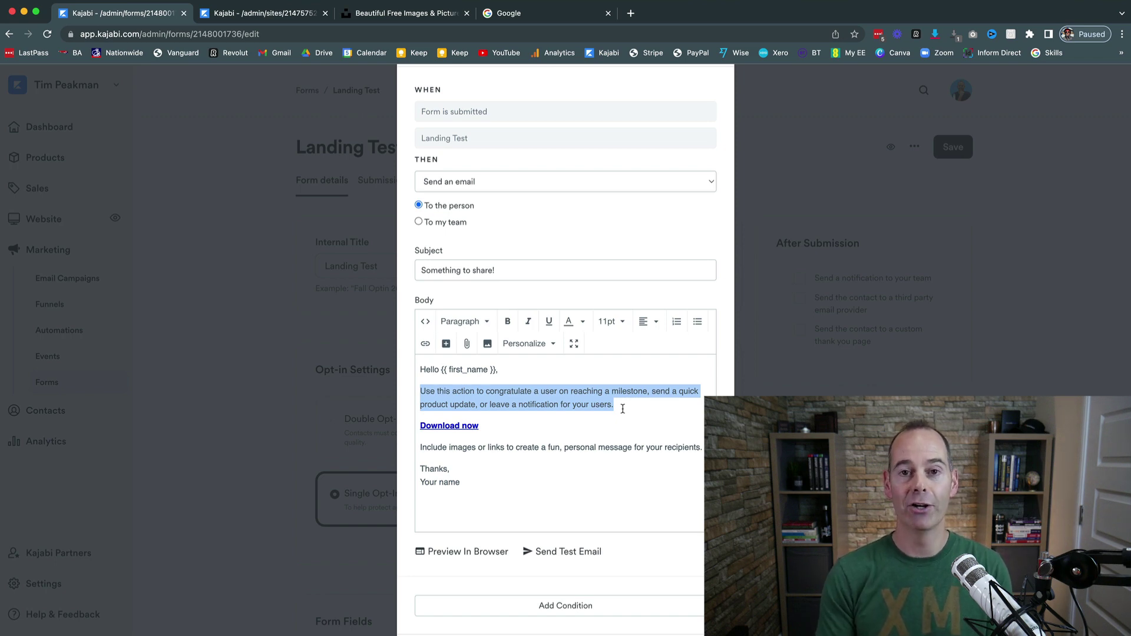
left_click(508, 488)
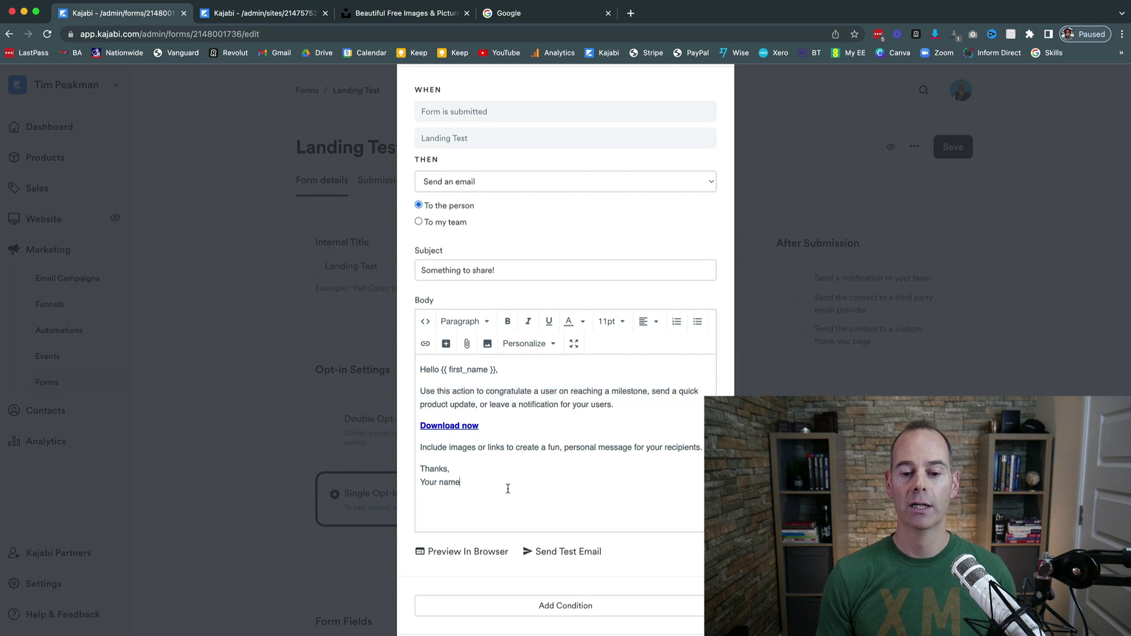
left_click(454, 553)
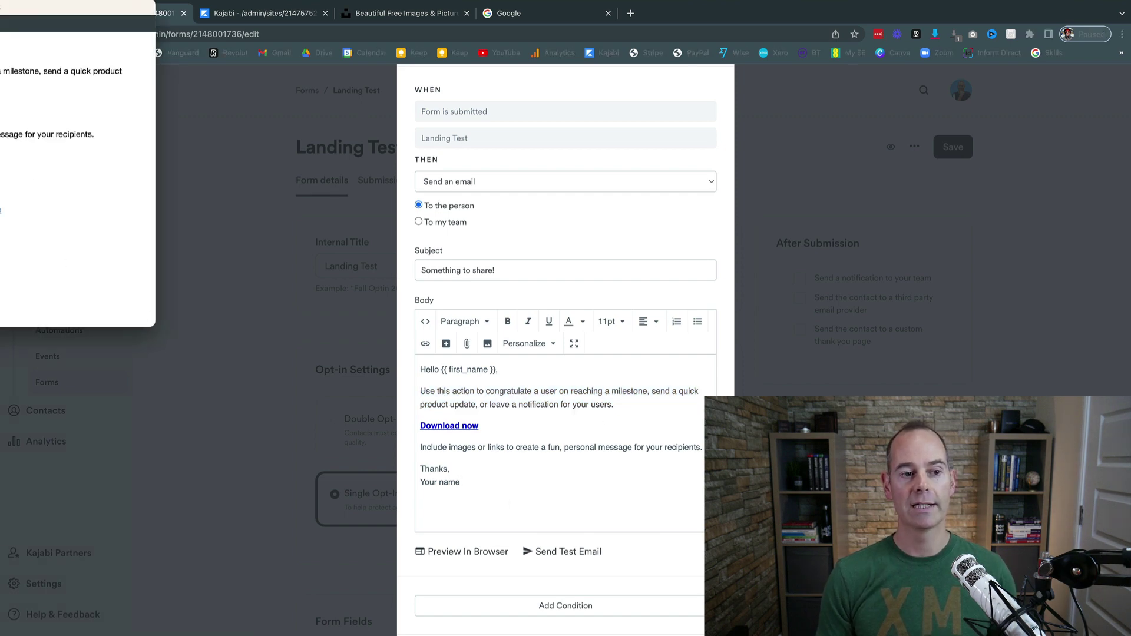
left_click_drag(77, 7, 495, 162)
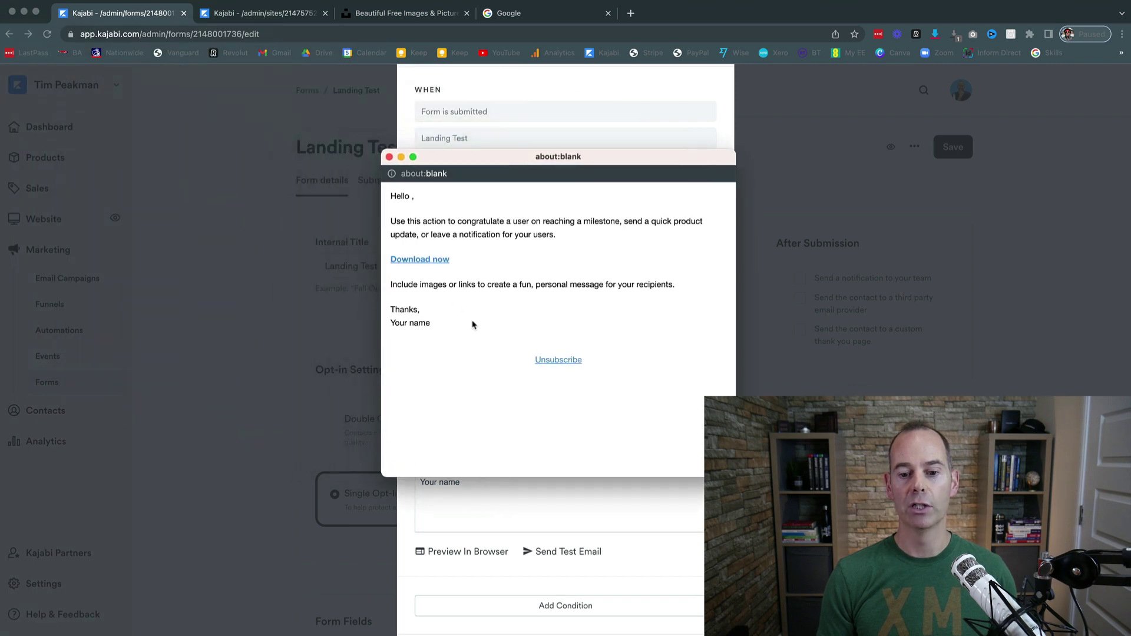
- Check the PDF behind the preview's "Download now" link and return to the Landing Test form's automation
left_click(424, 260)
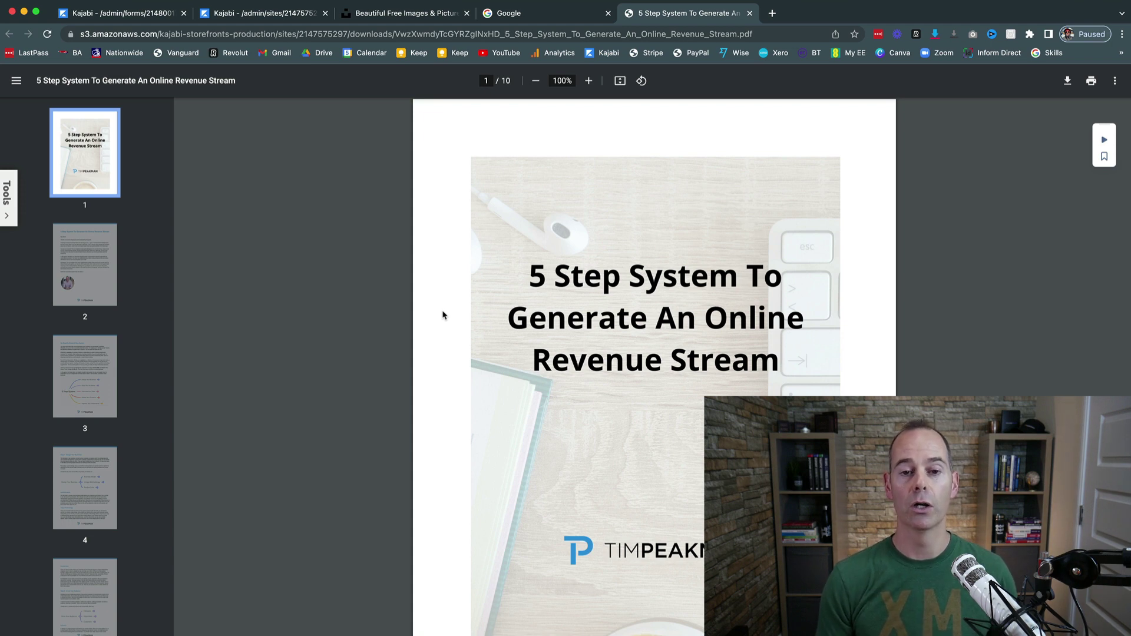
left_click(79, 4)
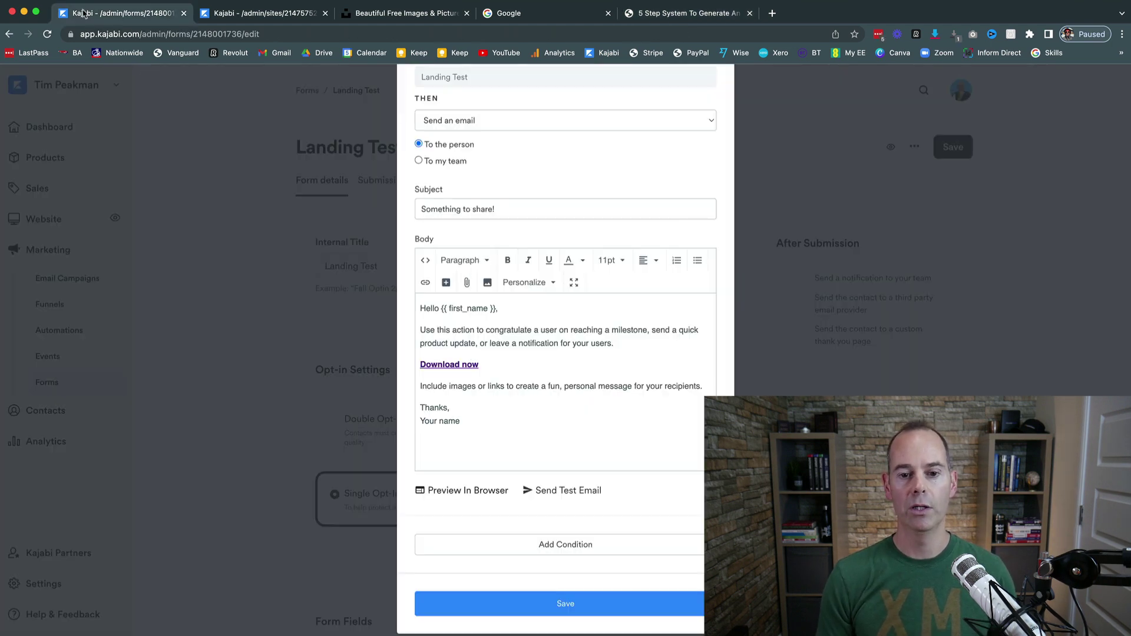
scroll(409, 445, "down", 1)
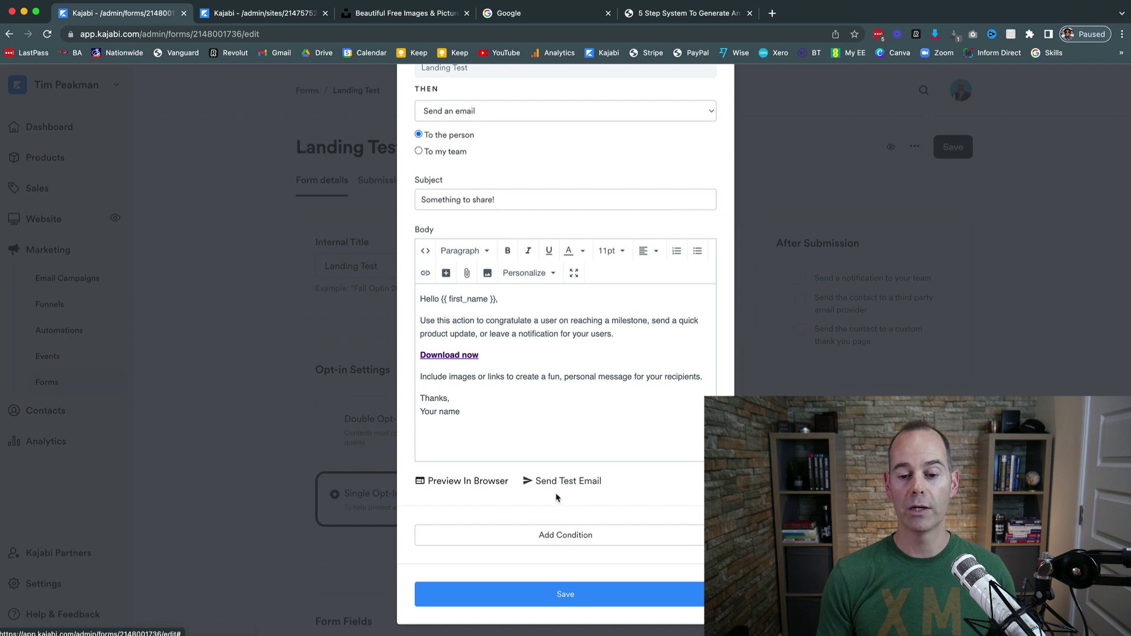
- Review the new automation's email settings and body and save the automation
scroll(635, 484, "up", 5)
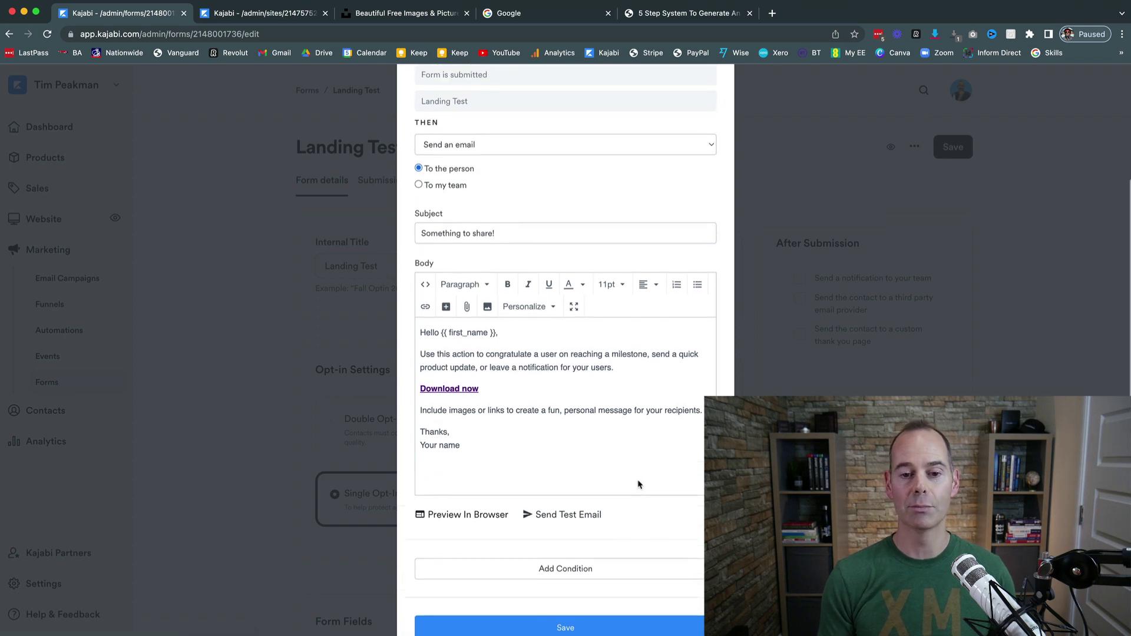
scroll(638, 485, "up", 5)
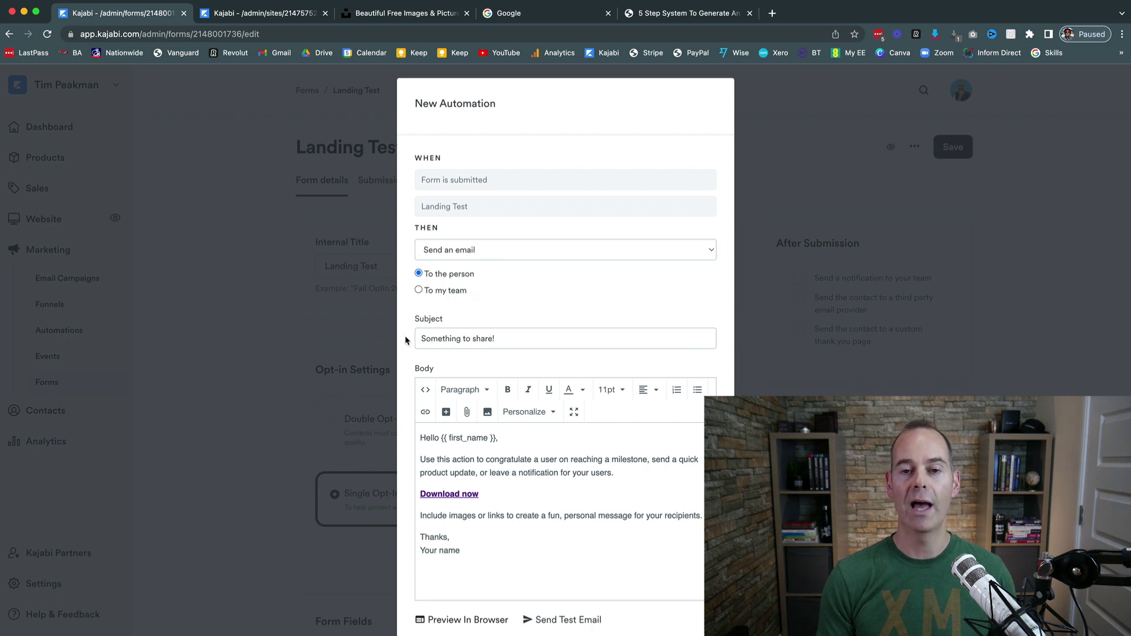
scroll(405, 340, "down", 5)
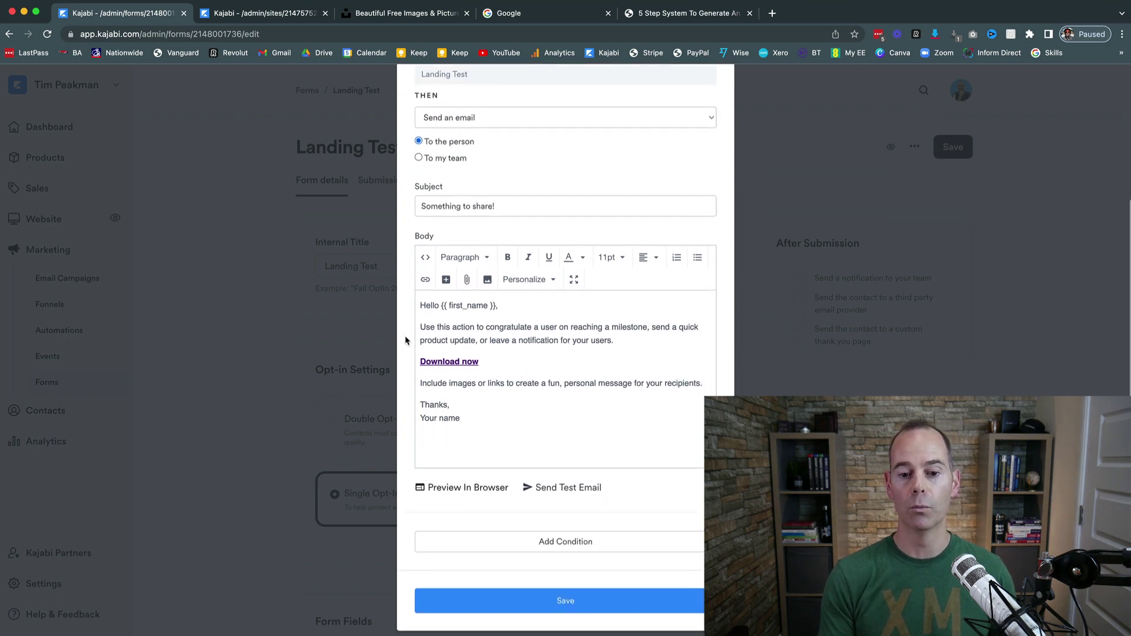
left_click(524, 357)
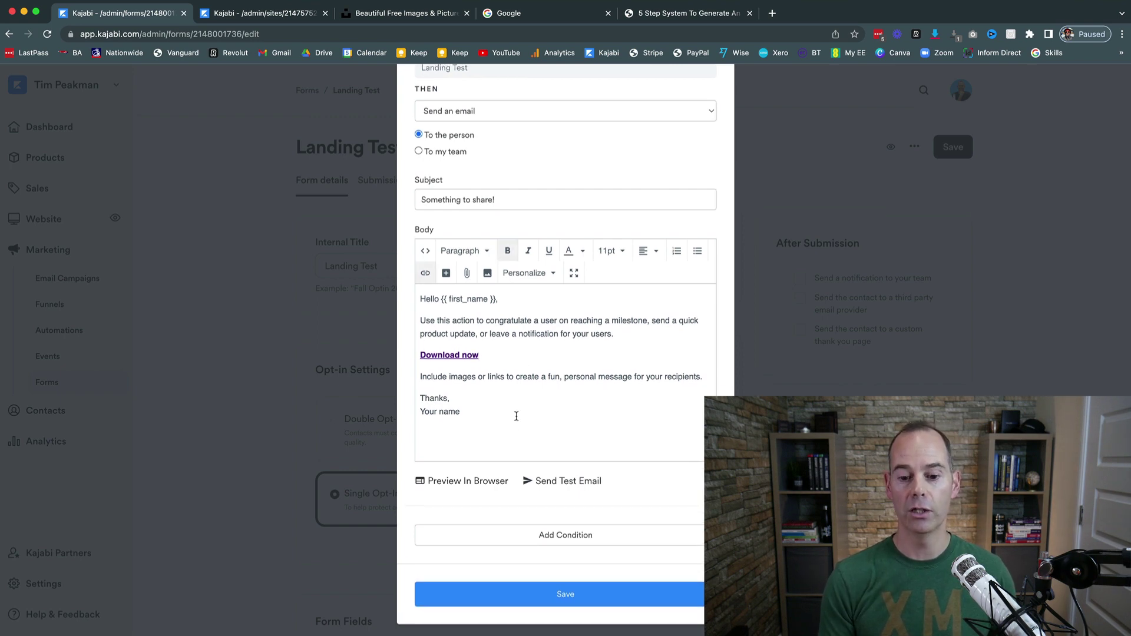
left_click(566, 594)
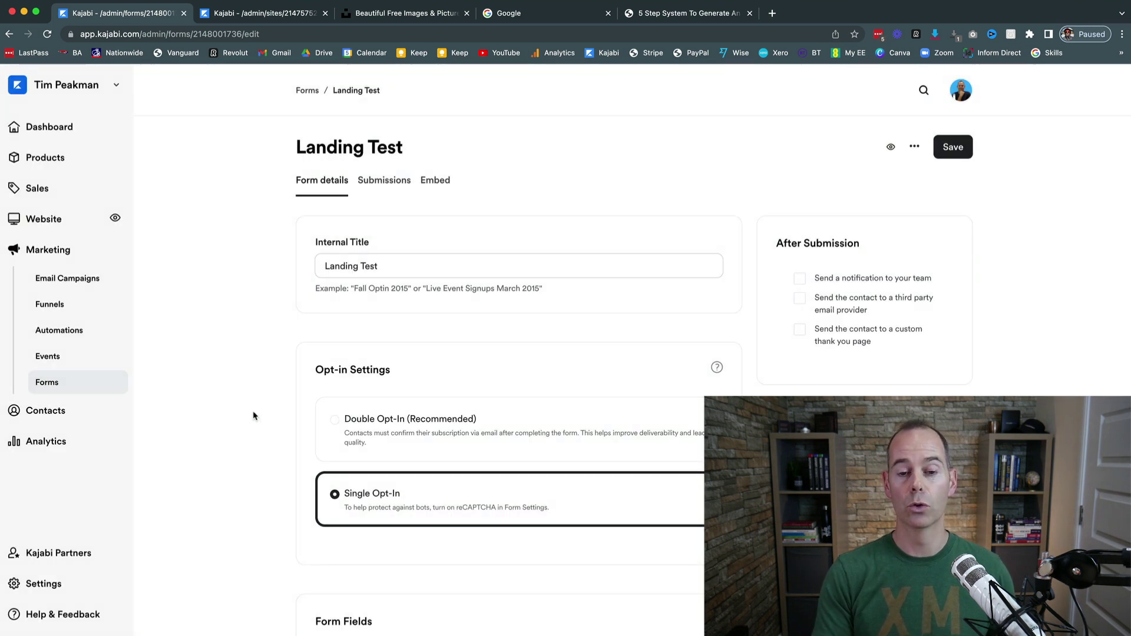
- Enable sending a notification to your team after submission and save the Landing Test form
left_click(800, 280)
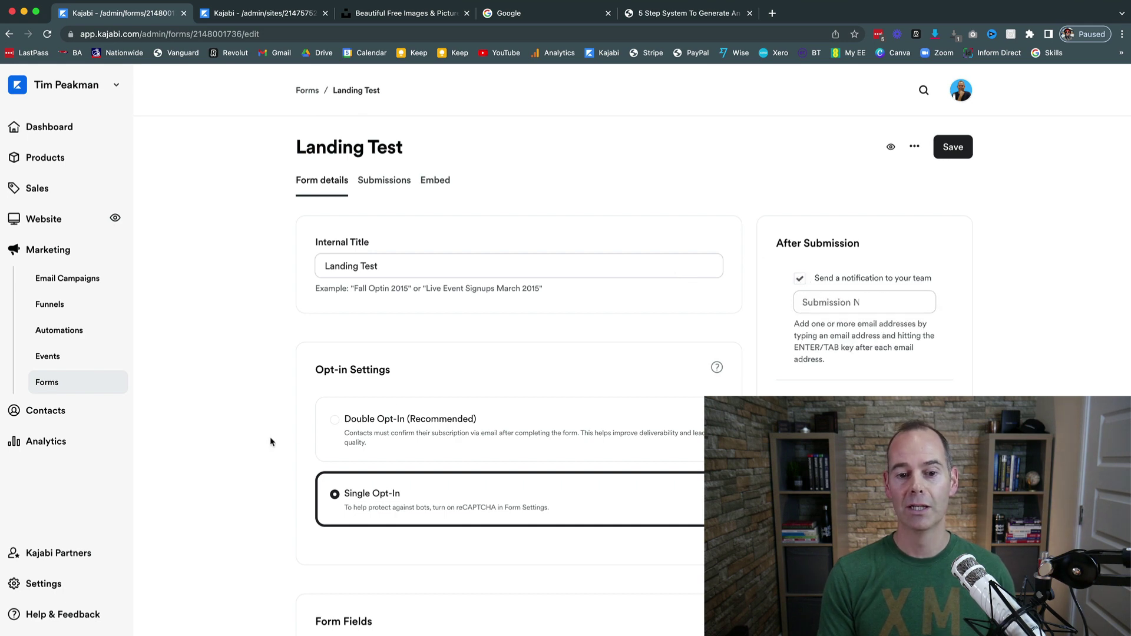
scroll(271, 441, "down", 5)
scroll(270, 441, "up", 5)
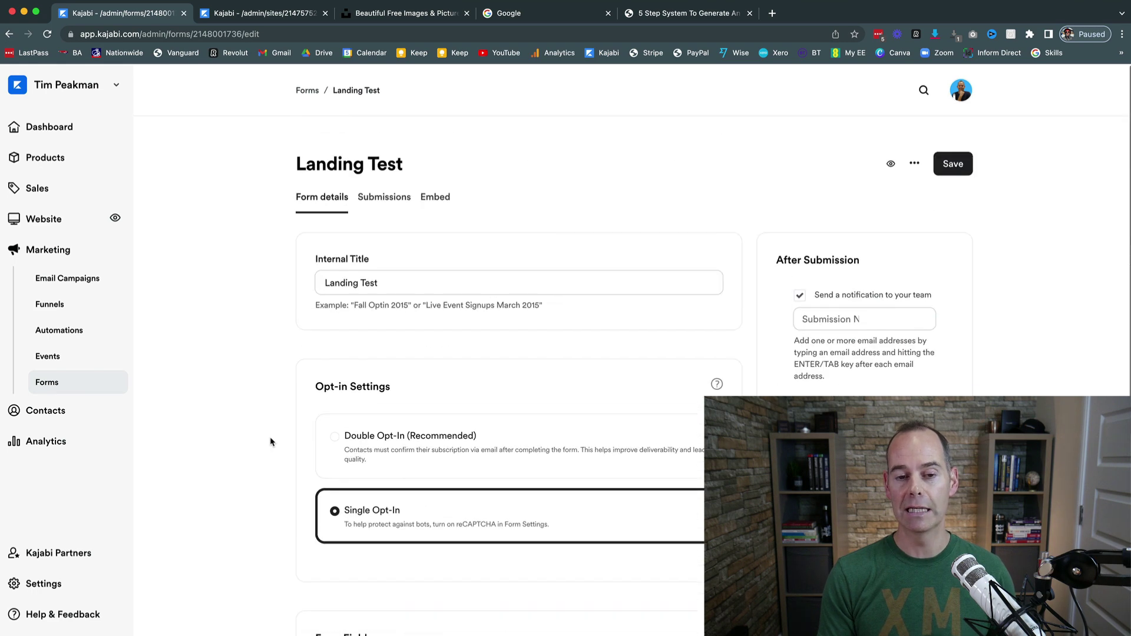
left_click(955, 149)
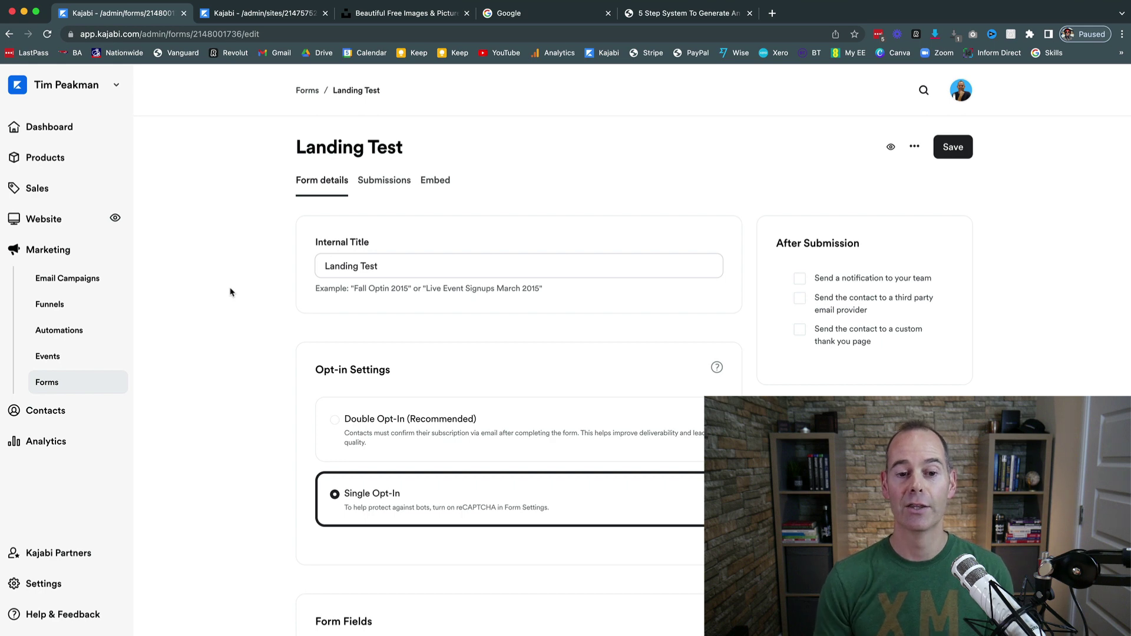
- Create a new landing page from the Blank template with the title "Land"
key("ctrl+Tab")
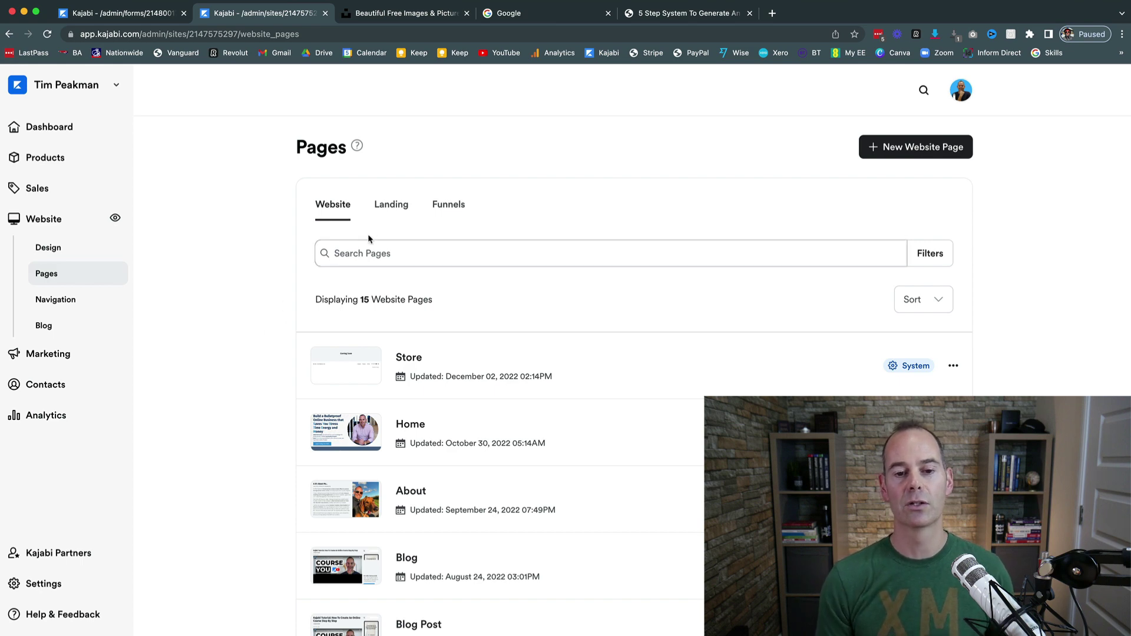
left_click(390, 207)
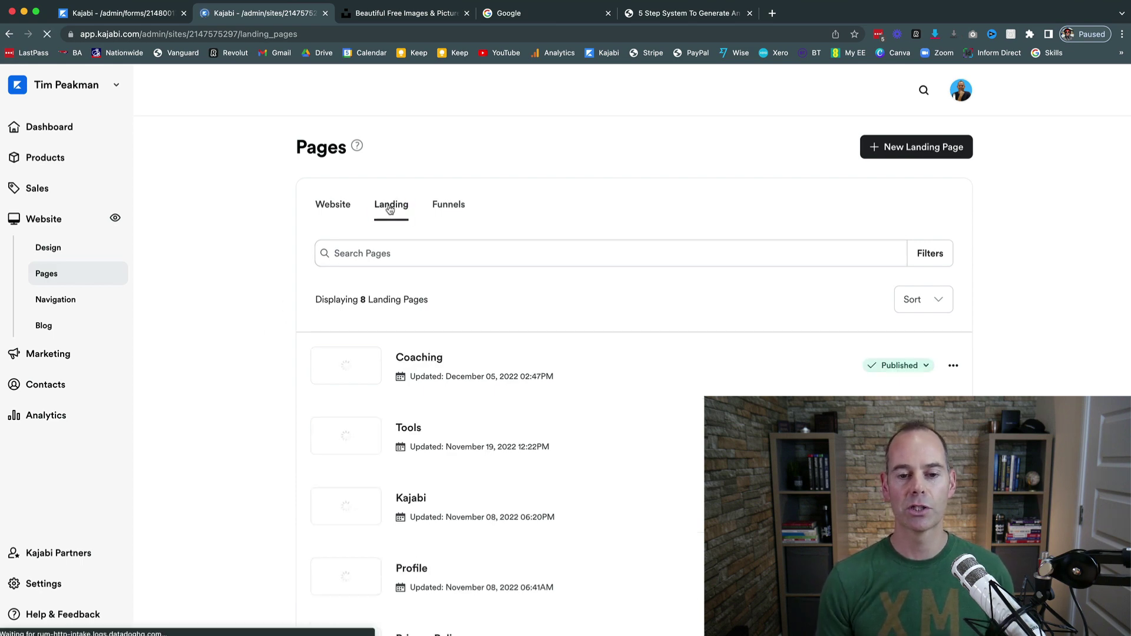
left_click(916, 150)
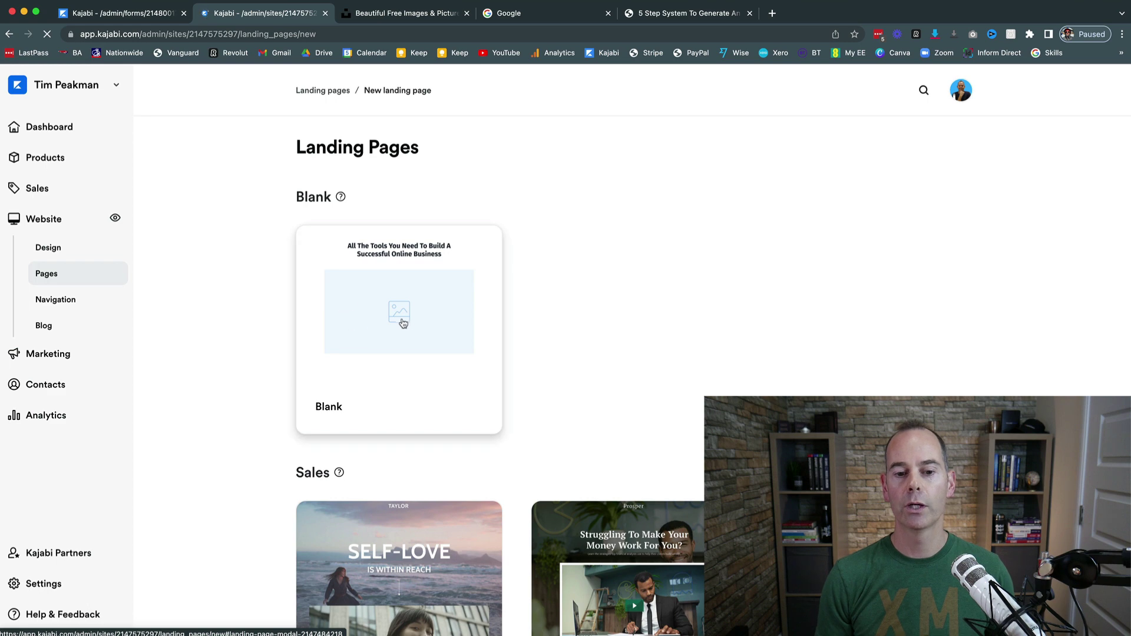
left_click(421, 323)
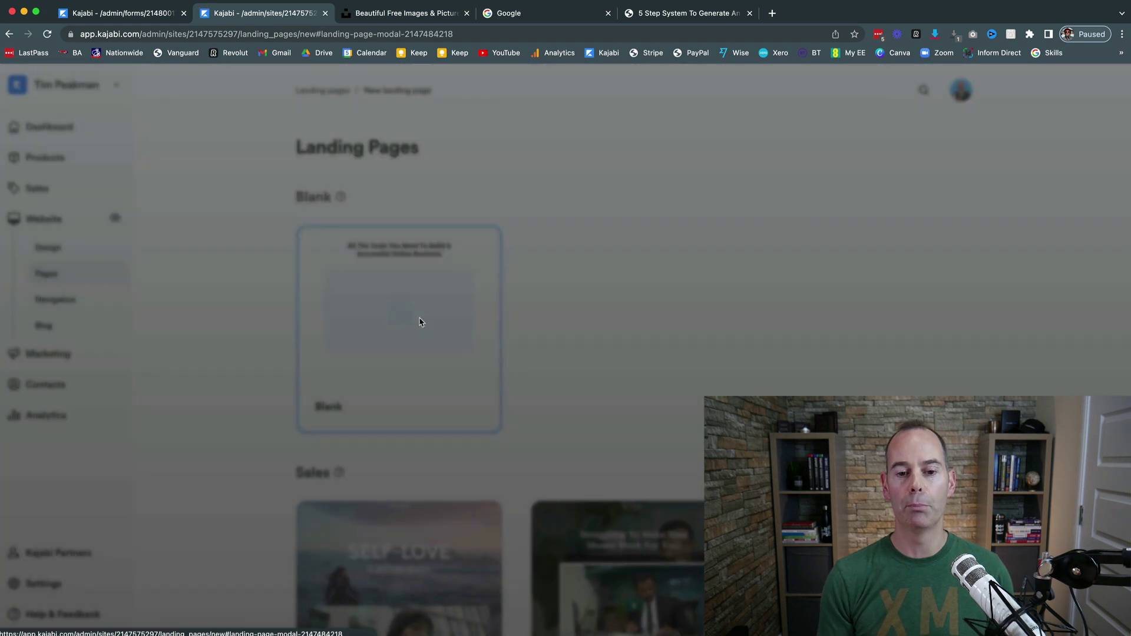
left_click(683, 245)
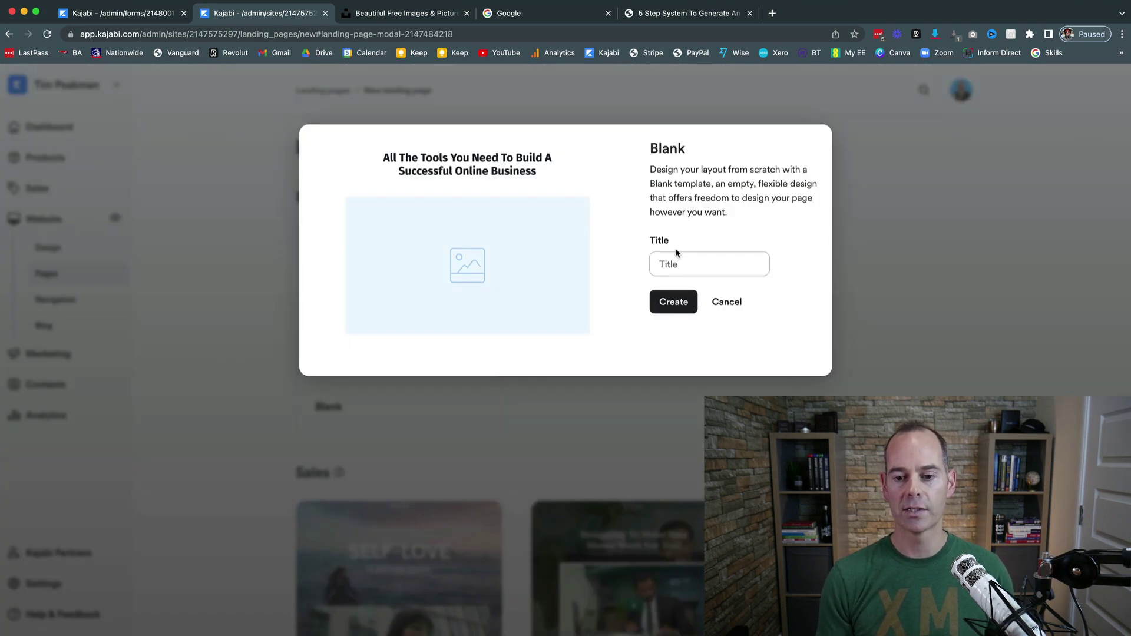
left_click(677, 263)
type("Land")
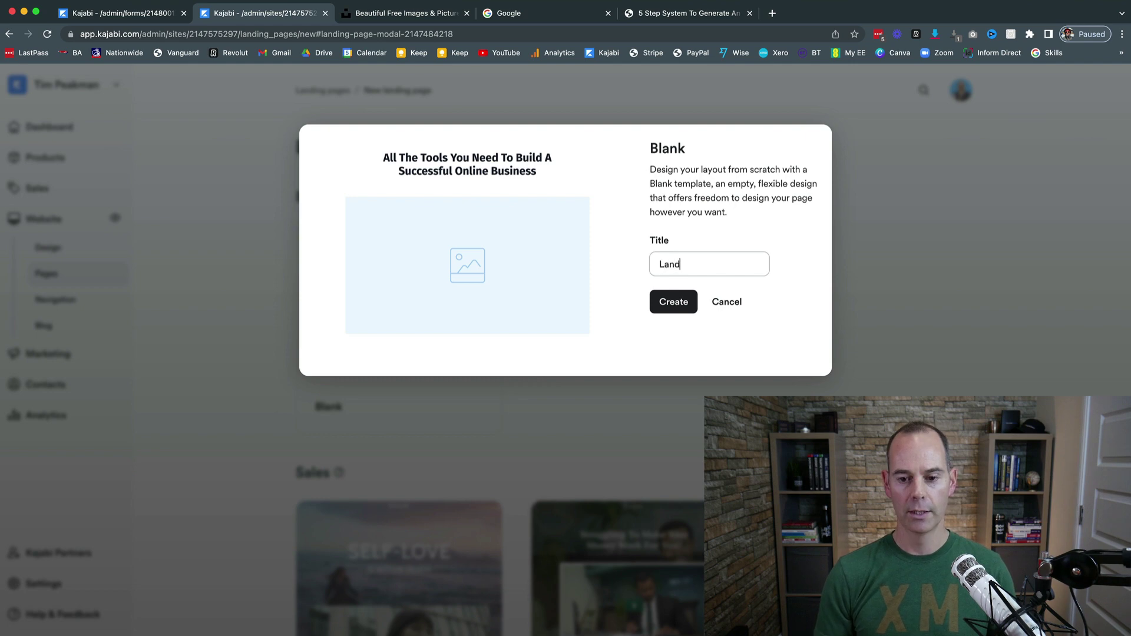
left_click(694, 308)
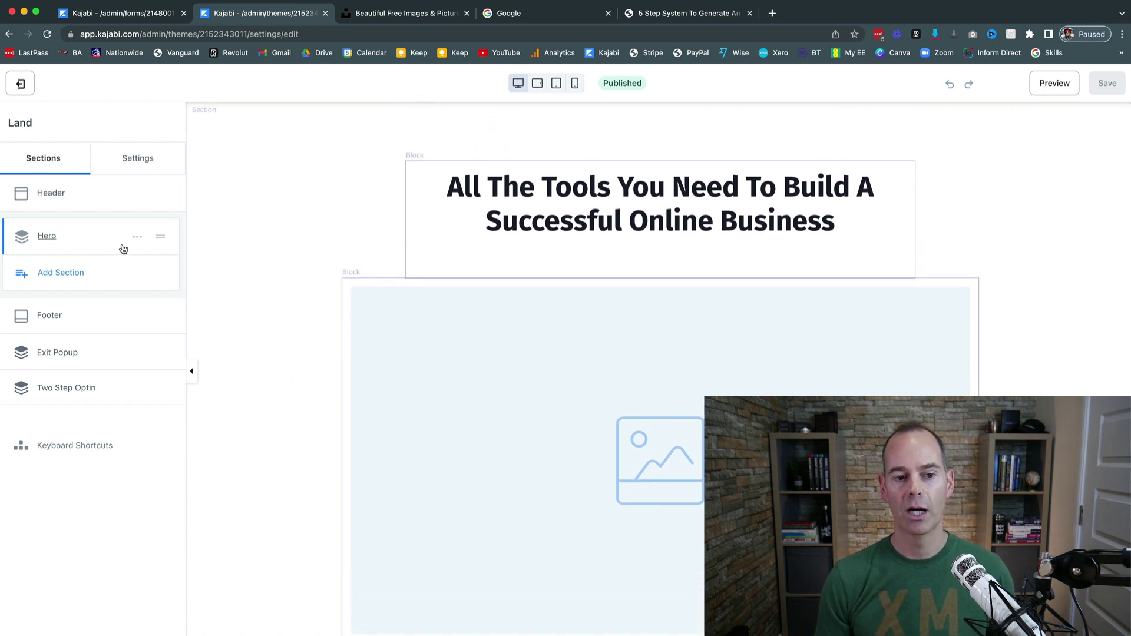
- Delete the image block from the landing page's Hero section
left_click(47, 237)
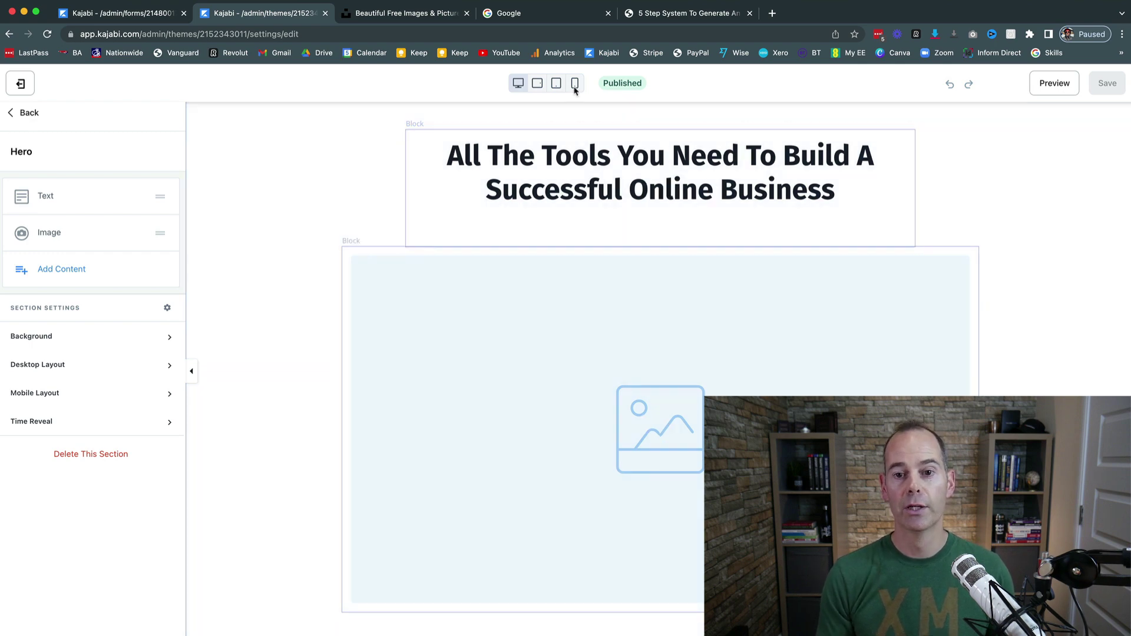
left_click(509, 13)
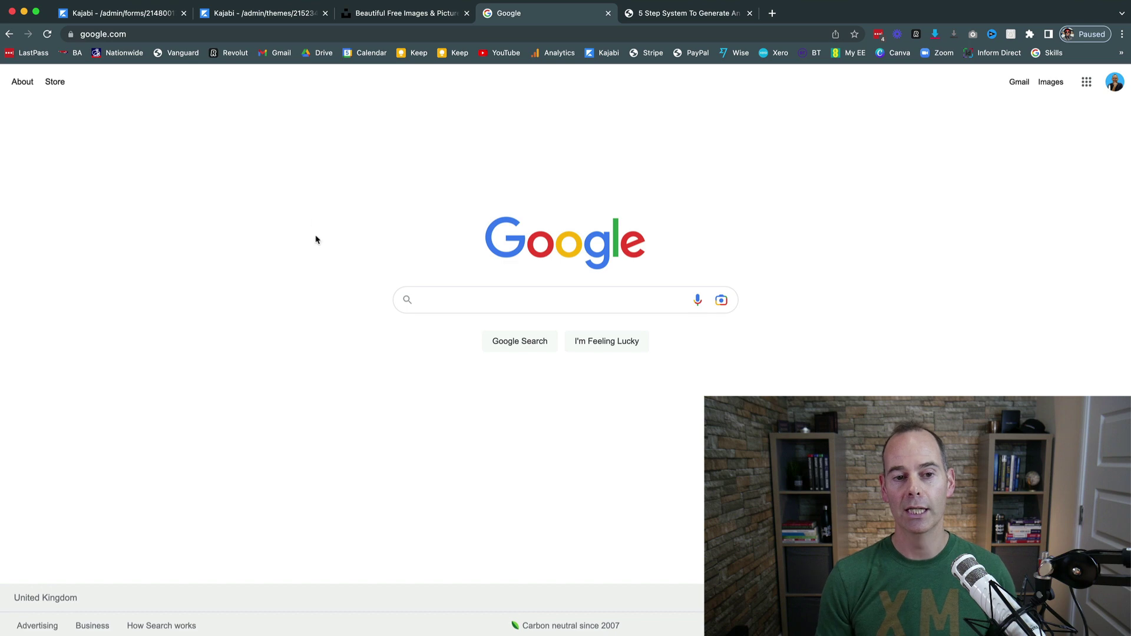
left_click(246, 15)
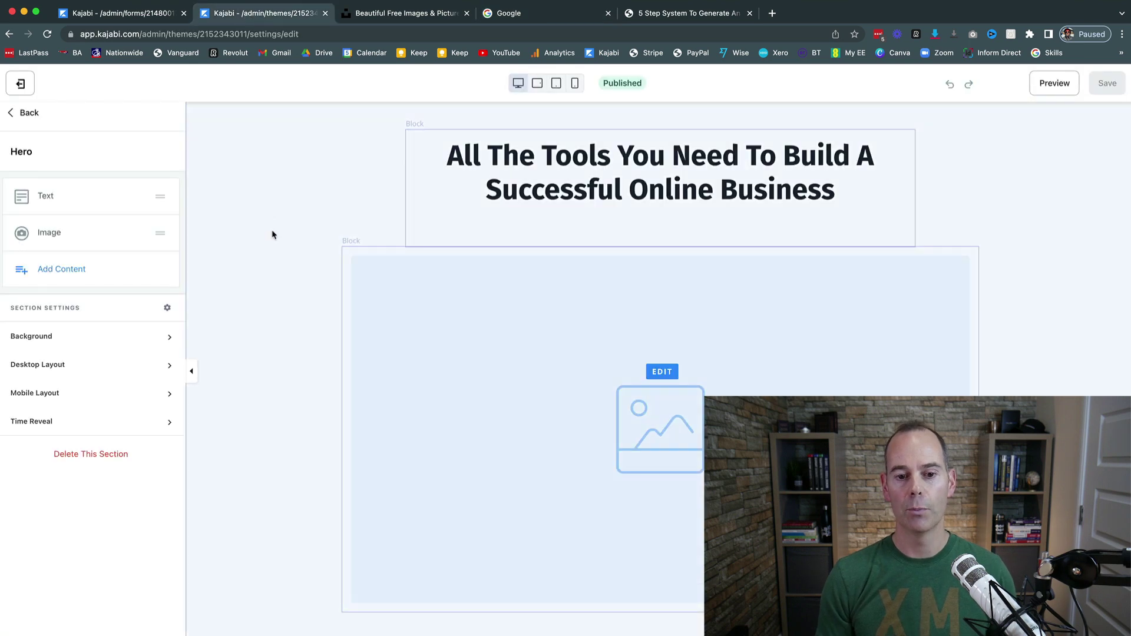
left_click(382, 316)
scroll(78, 412, "down", 5)
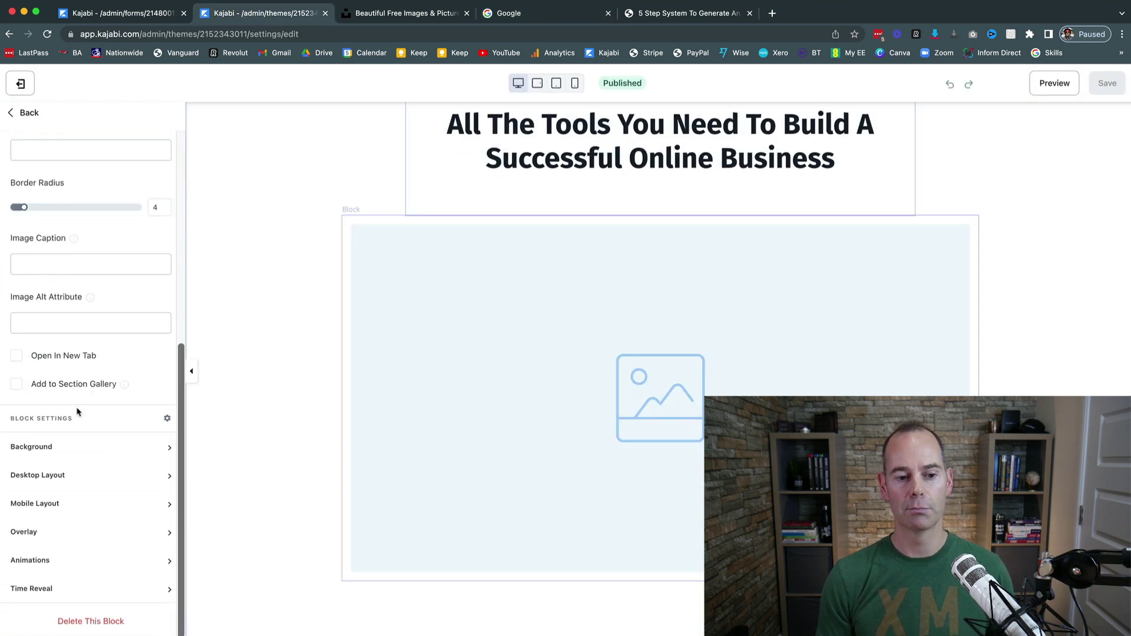
left_click(81, 626)
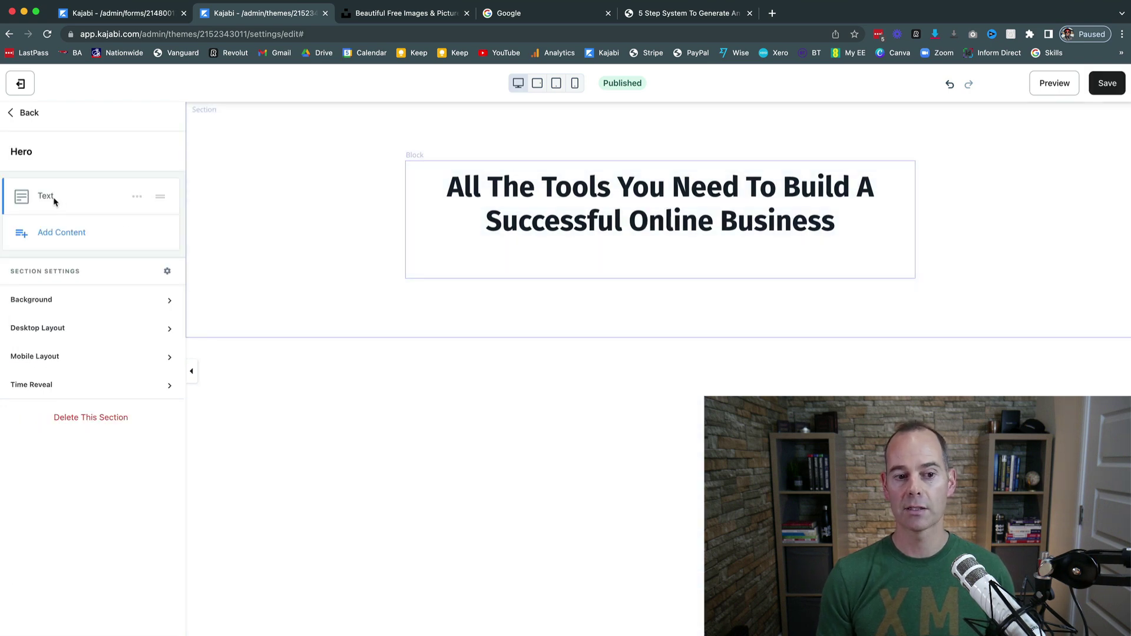
- Add a Form block to the Hero section and look through its settings
left_click(56, 233)
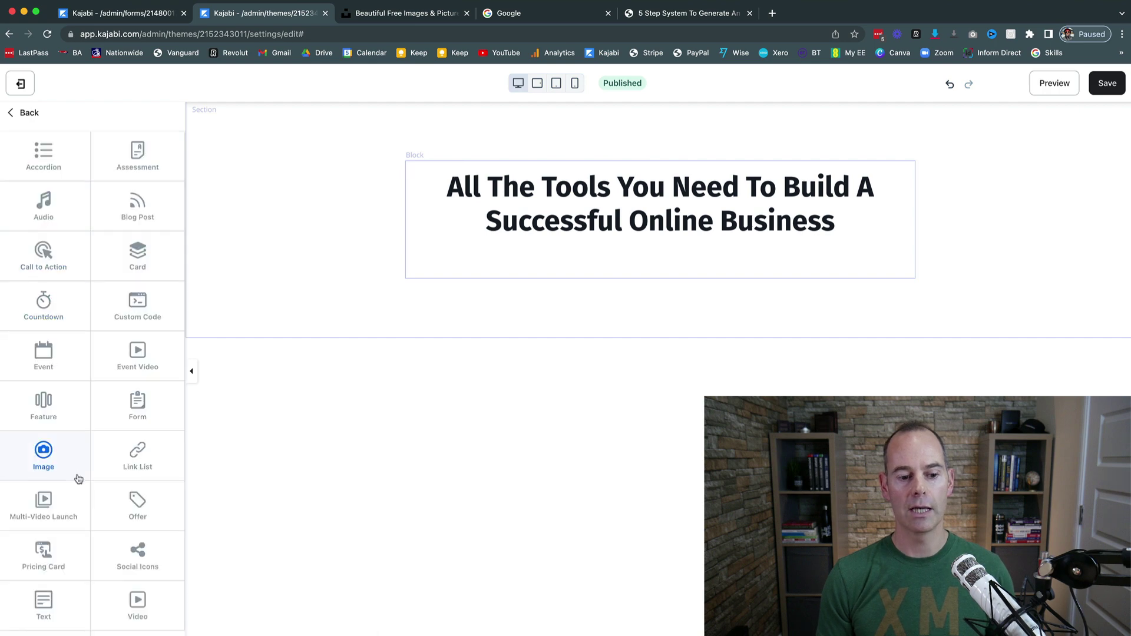
scroll(78, 478, "down", 1)
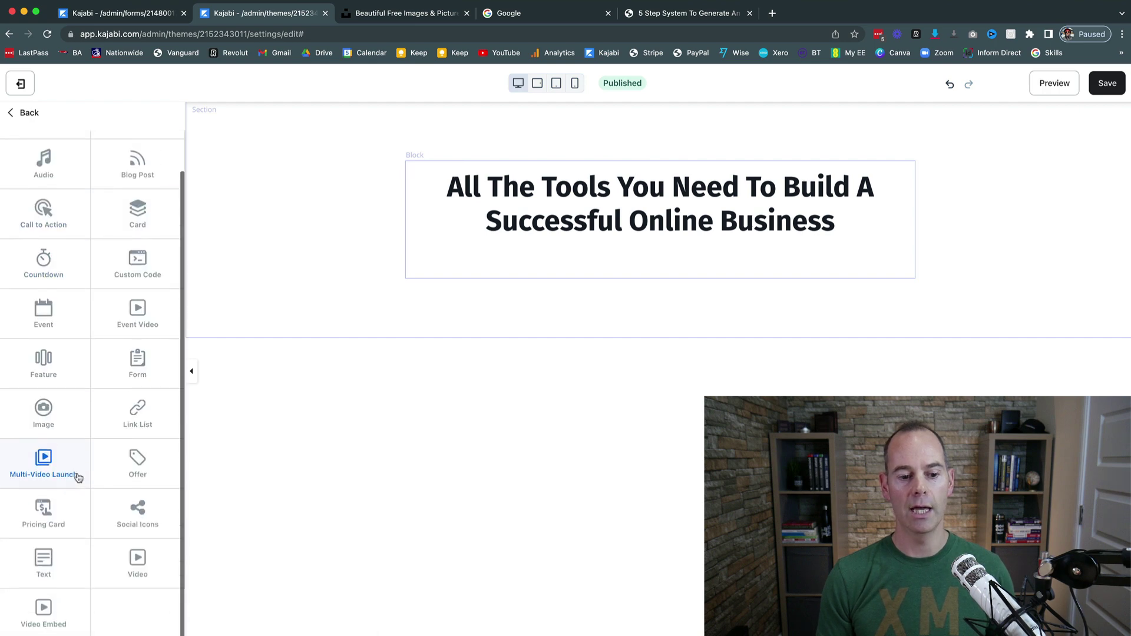
left_click(139, 368)
scroll(131, 321, "down", 10)
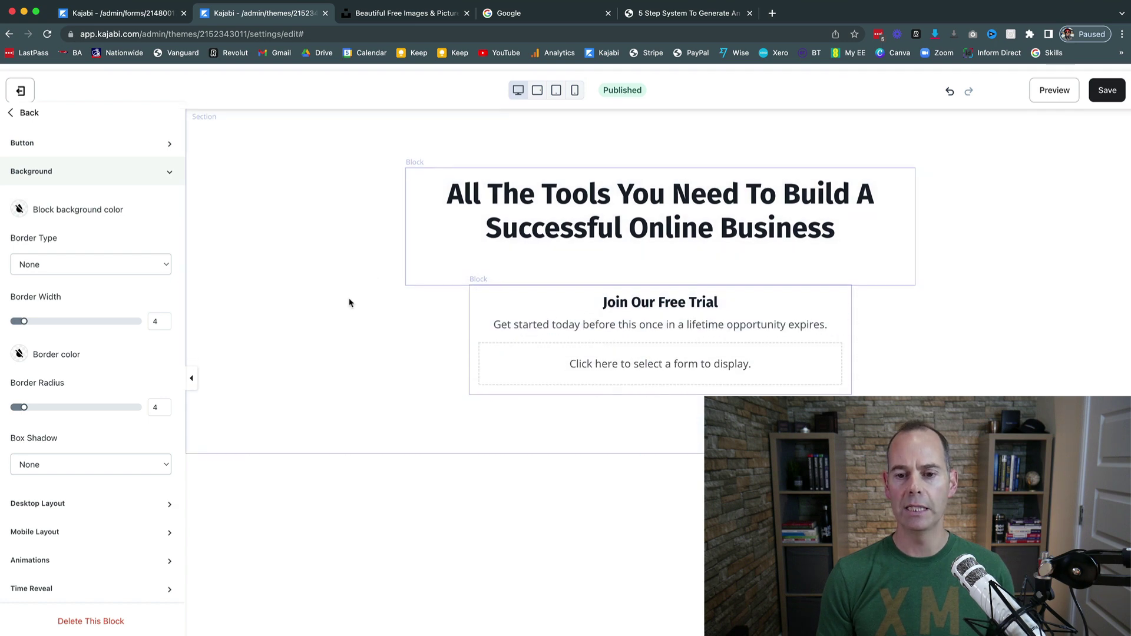
scroll(96, 264, "up", 5)
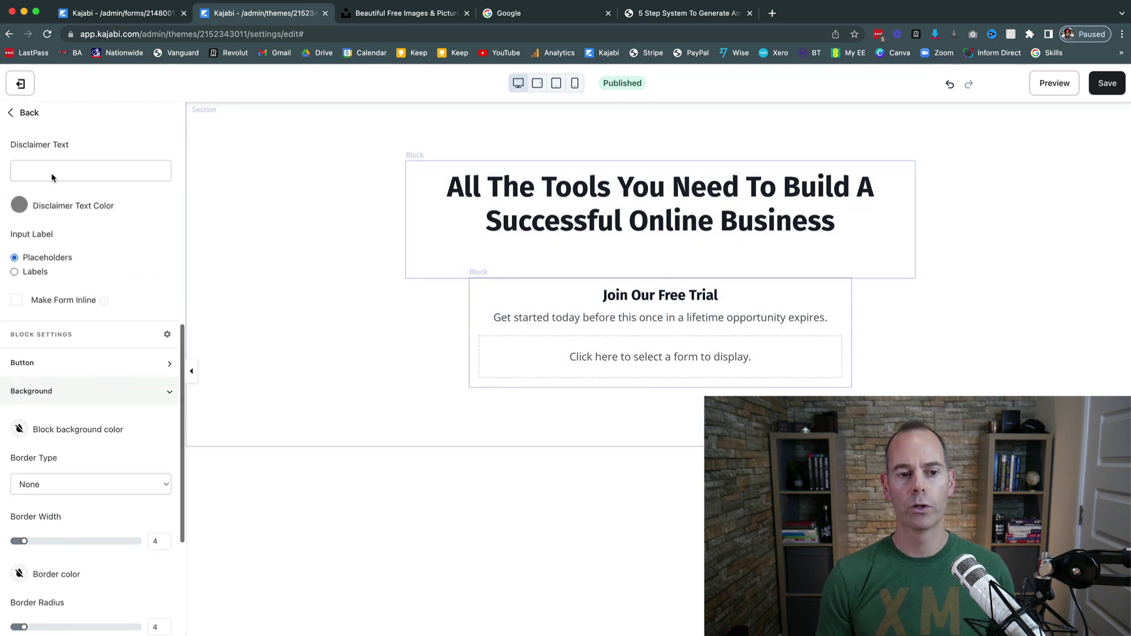
- Add a Text block to the Hero section after the form block
left_click(24, 113)
left_click(57, 268)
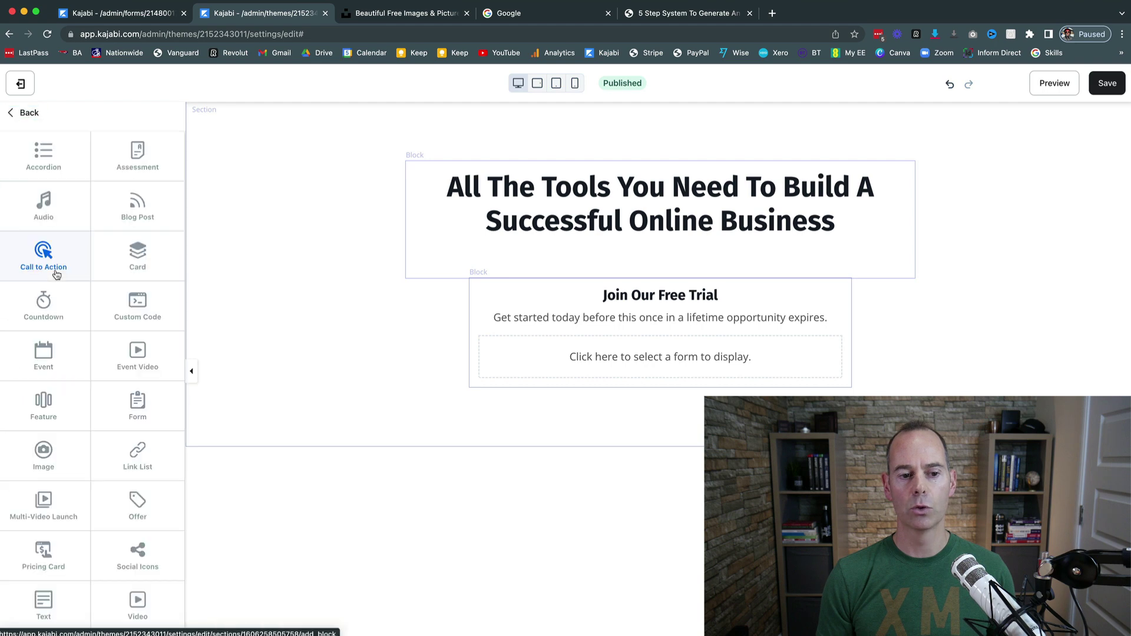
scroll(84, 425, "down", 1)
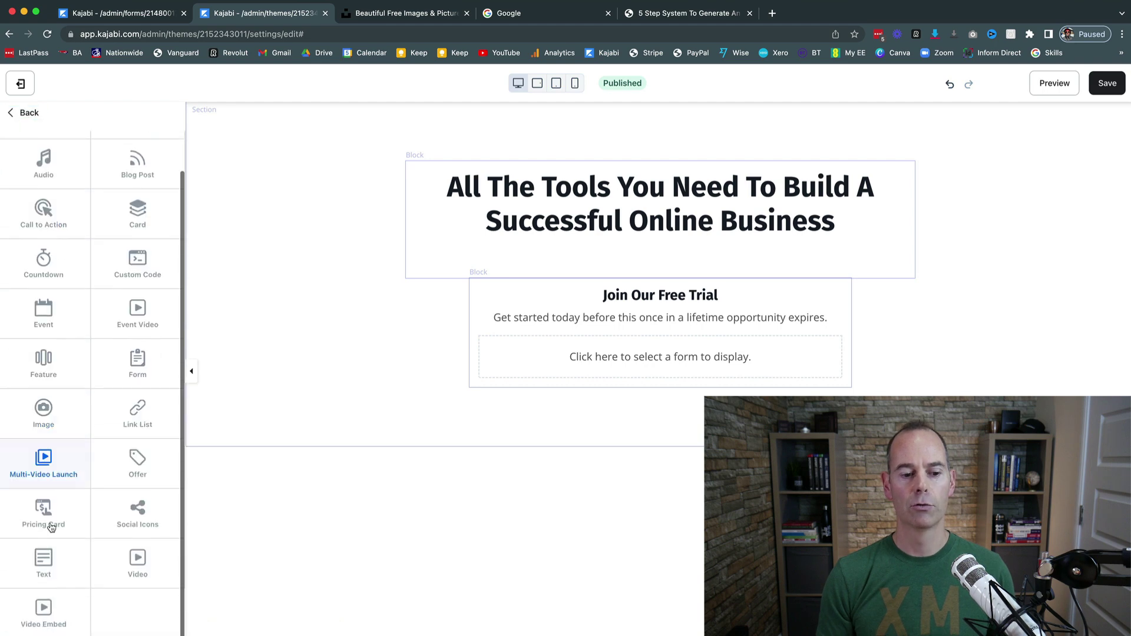
left_click(40, 566)
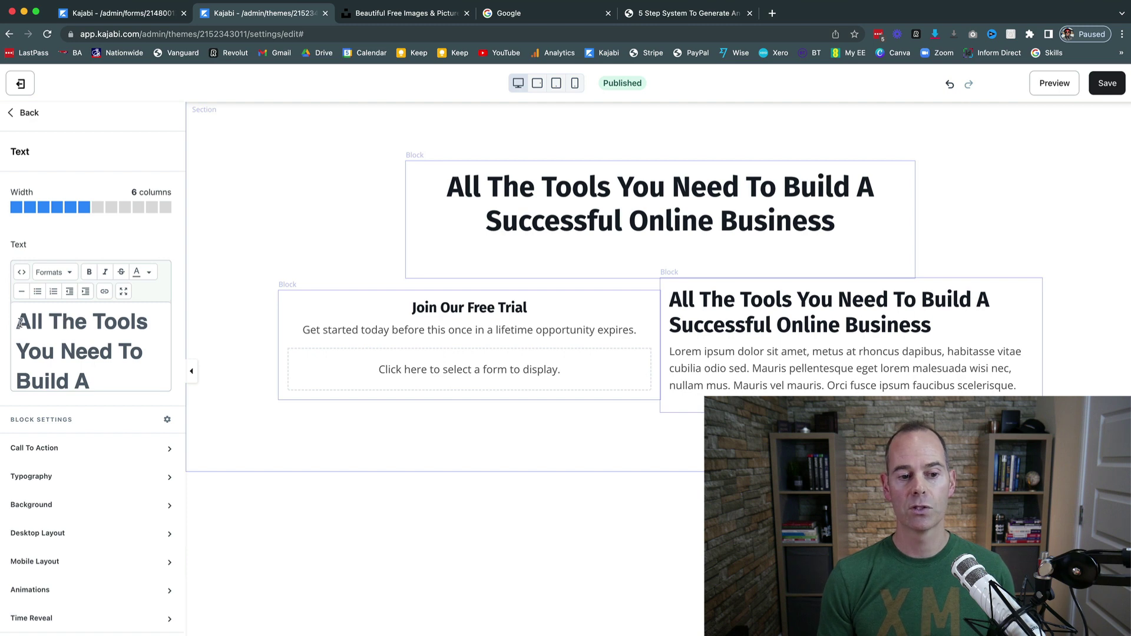
- Replace the placeholder heading and paragraph in the new text block with "FREE PDF GUIDE"
type("Fr")
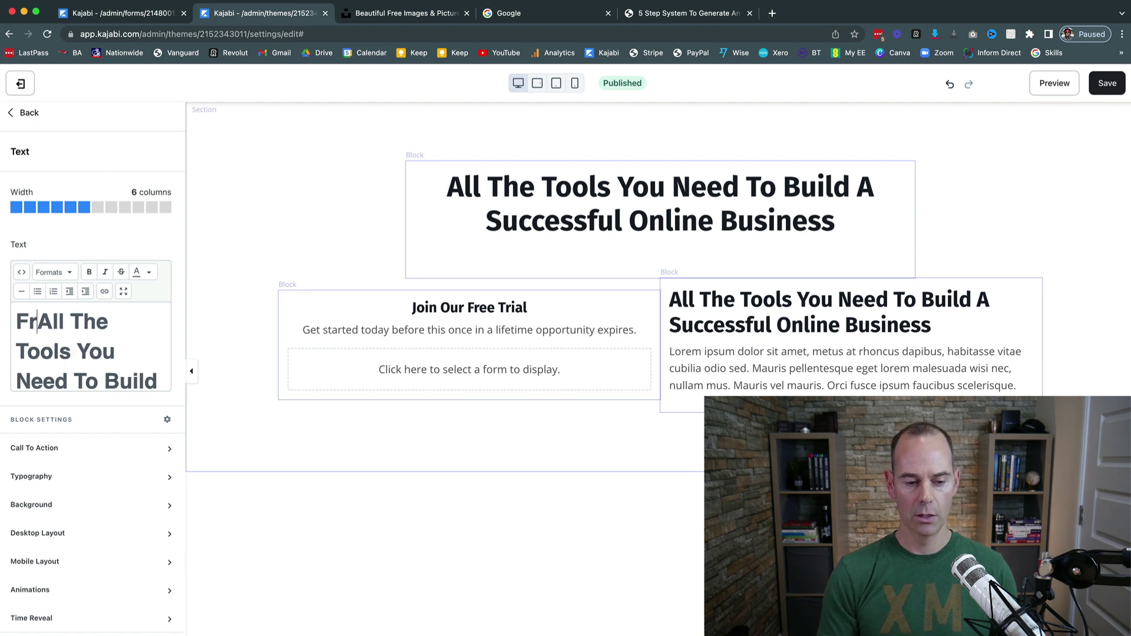
key("BackSpace")
type("REE")
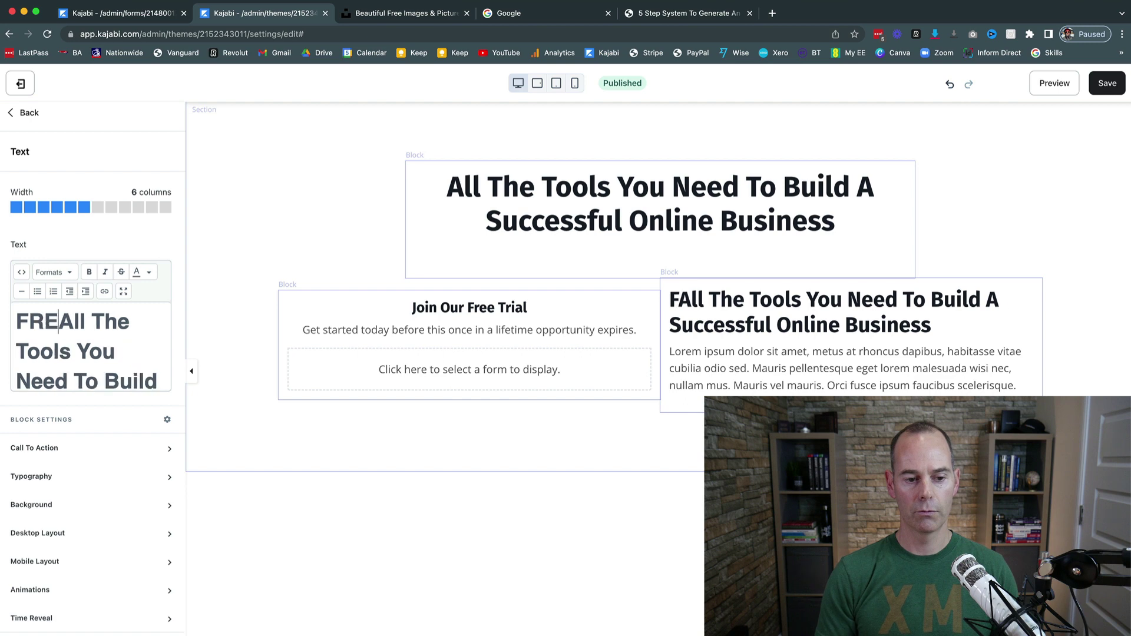
type(" PDF ")
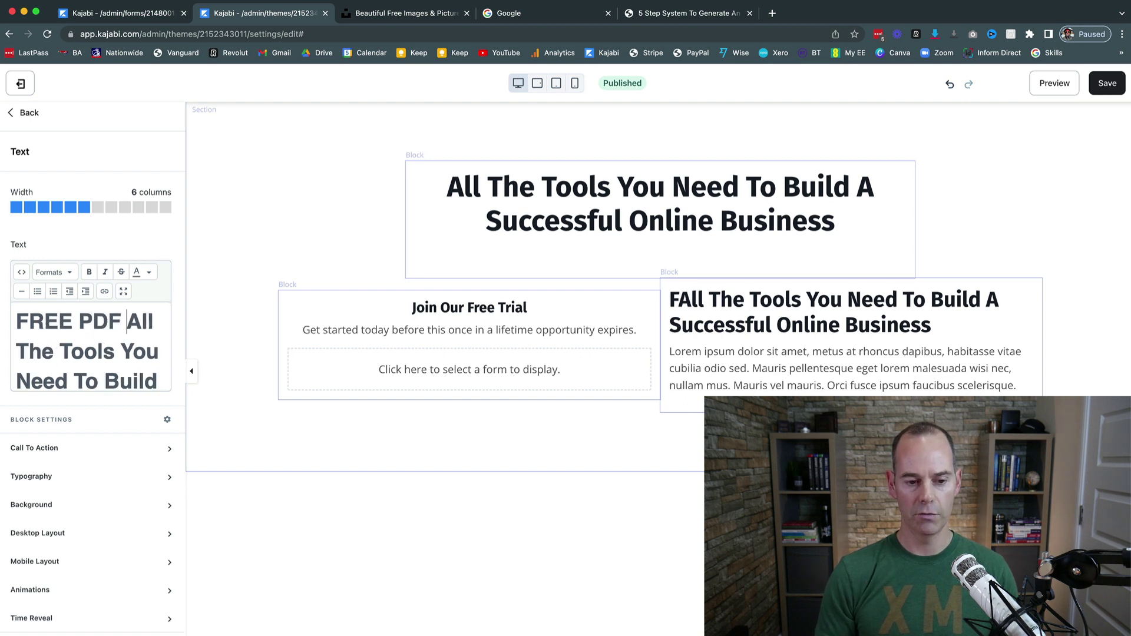
type("GUIDE")
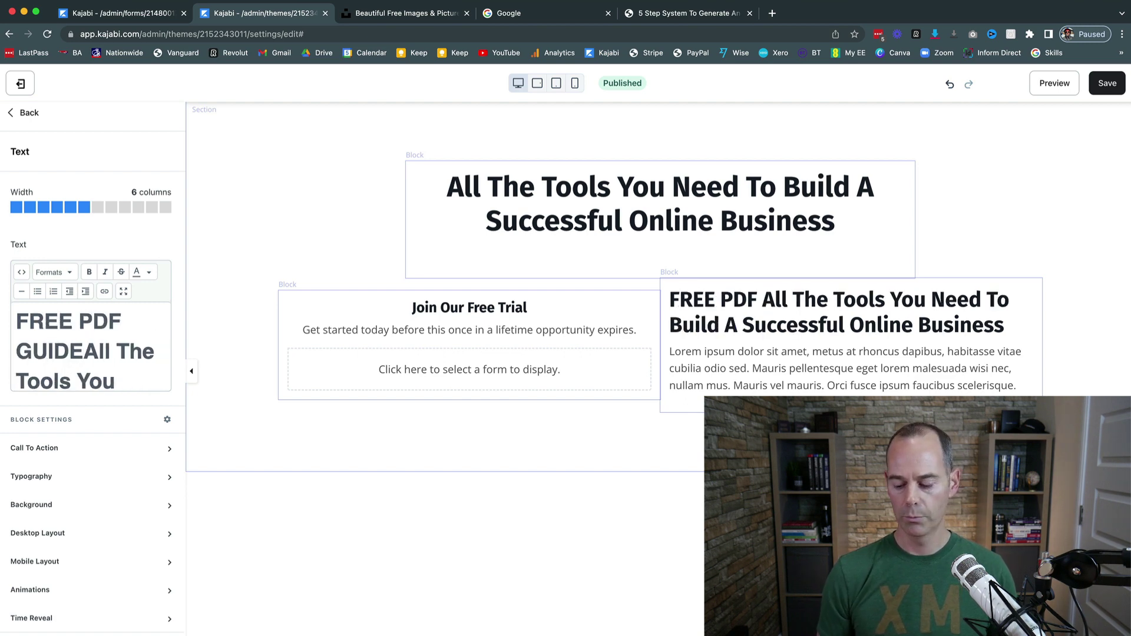
key("Return")
key("super+shift+Down")
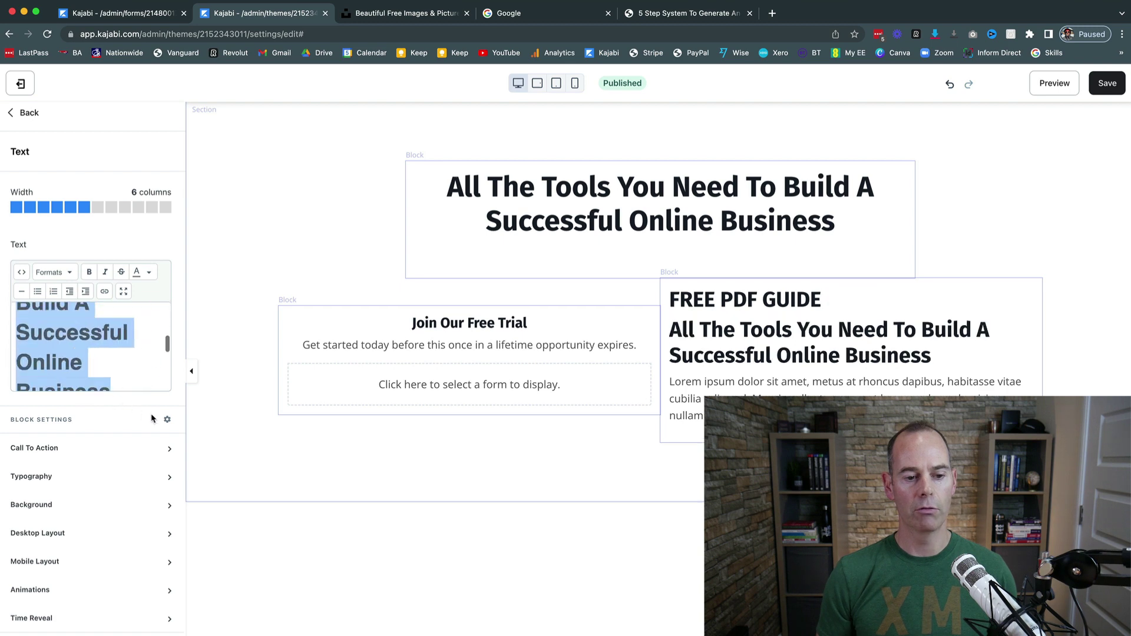
key("BackSpace")
key("BackSpace")
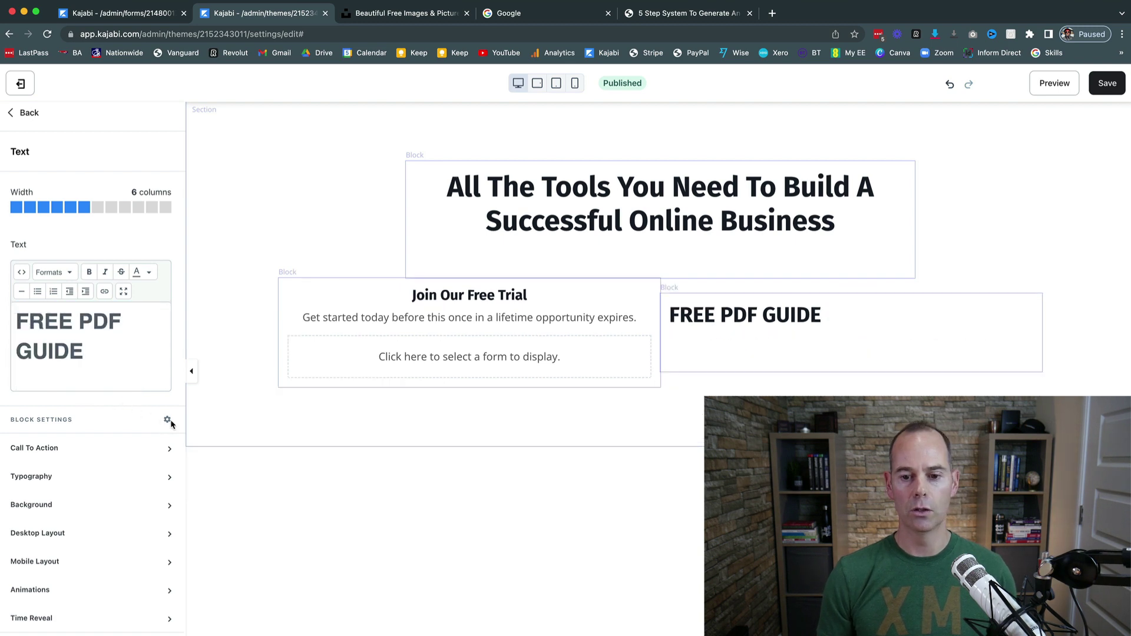
- Apply a smaller heading format to "FREE PDF GUIDE" and set its text block's width to 4 columns
left_click_drag(85, 353, 17, 320)
left_click(67, 272)
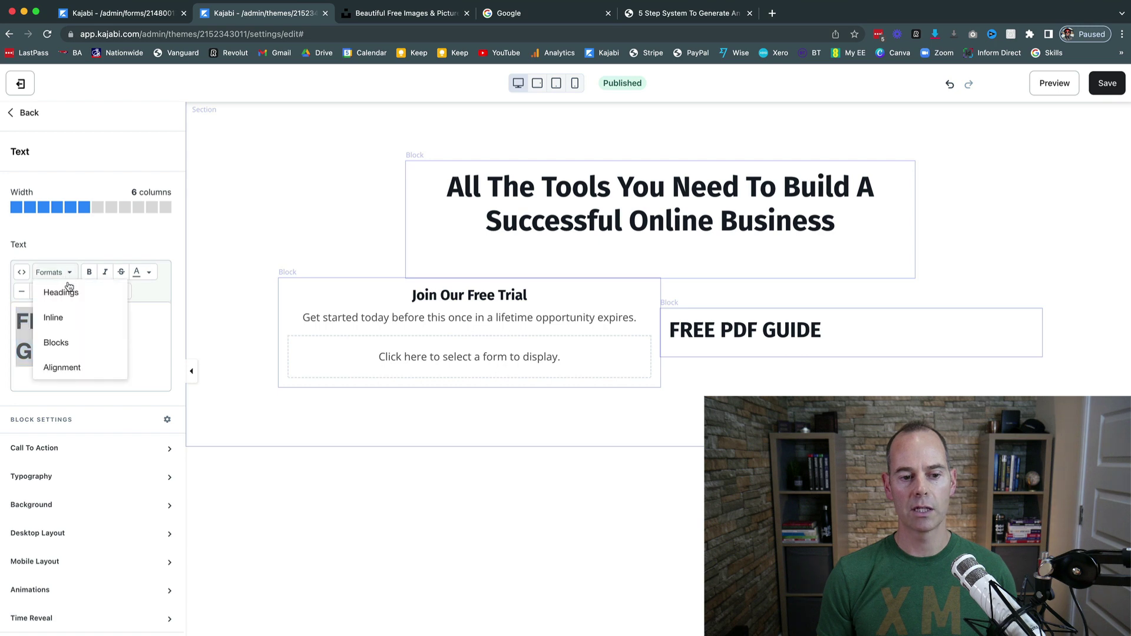
mouse_move(68, 292)
left_click(165, 390)
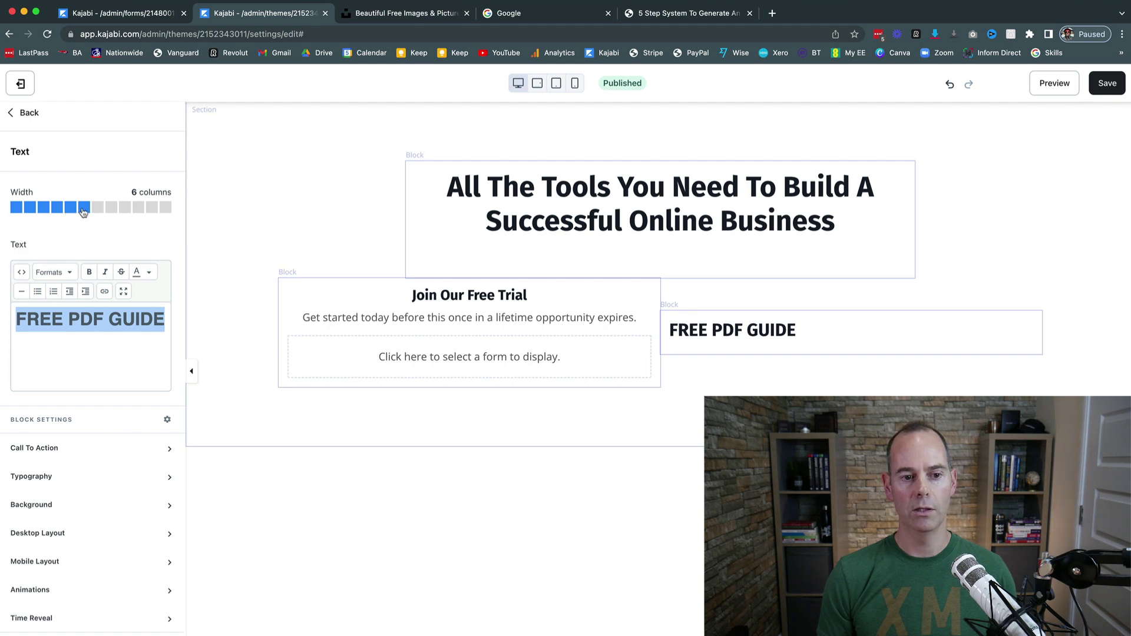
left_click(57, 209)
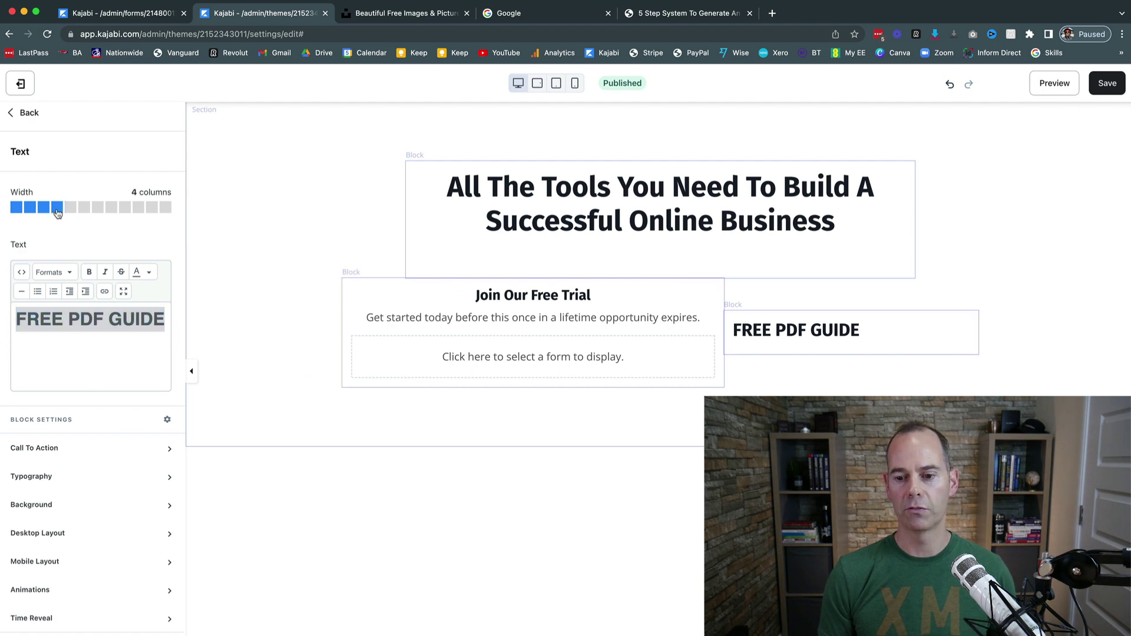
- Center the "FREE PDF GUIDE" text in the desktop layout and place the block on its own row
left_click(90, 508)
scroll(89, 510, "down", 5)
left_click(88, 507)
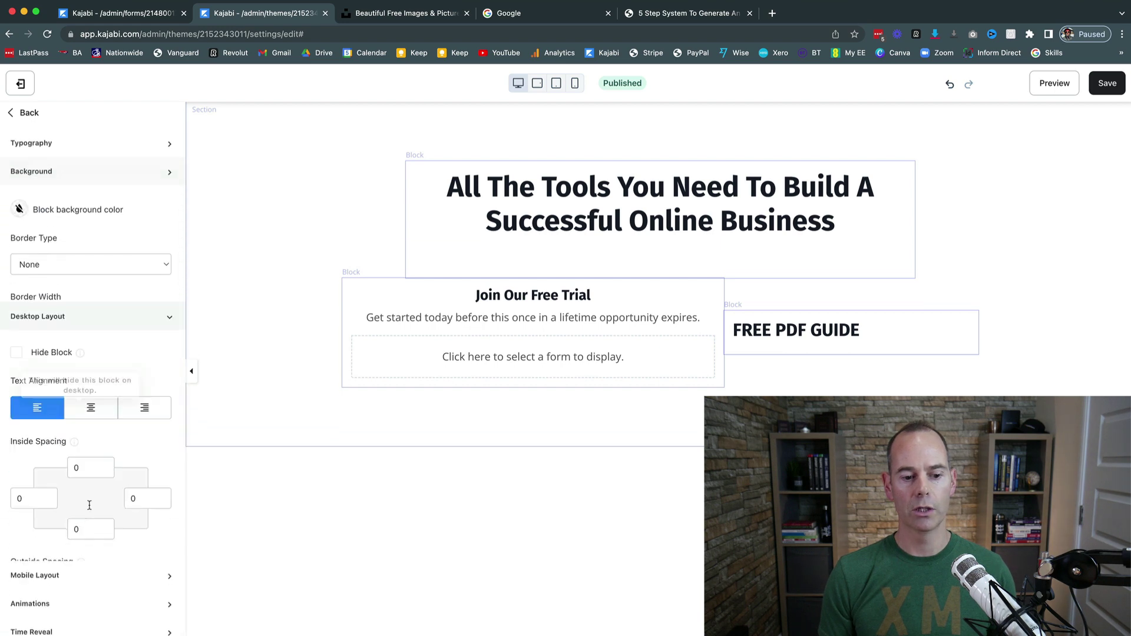
left_click(91, 291)
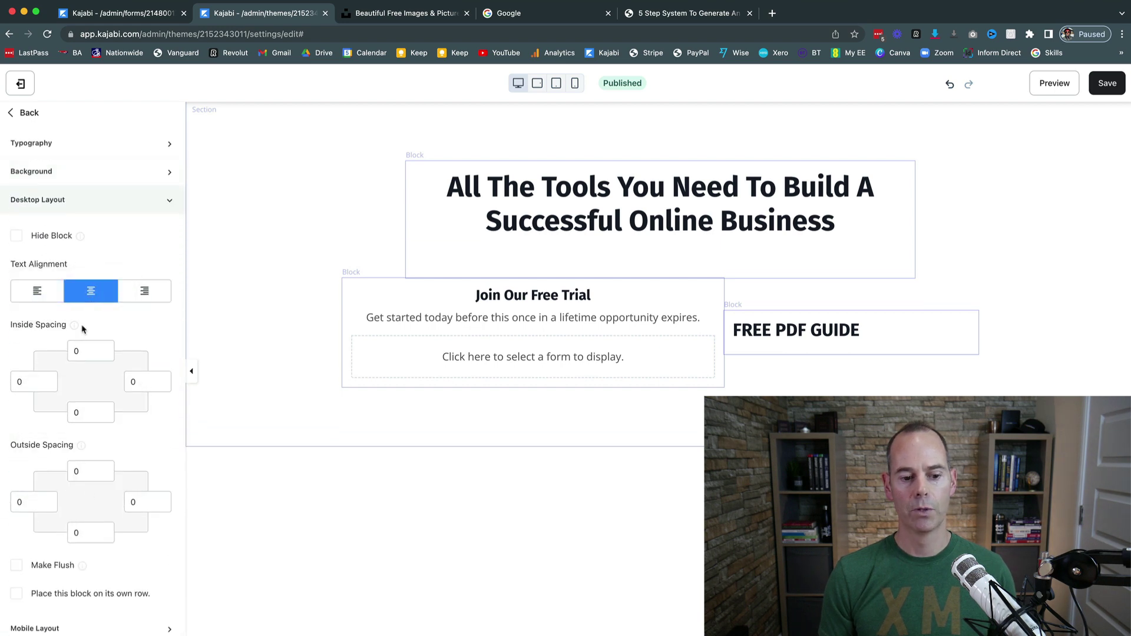
left_click(16, 595)
- Move the "FREE PDF GUIDE" text block to the start of the Hero section, above the main headline
scroll(118, 214, "up", 2)
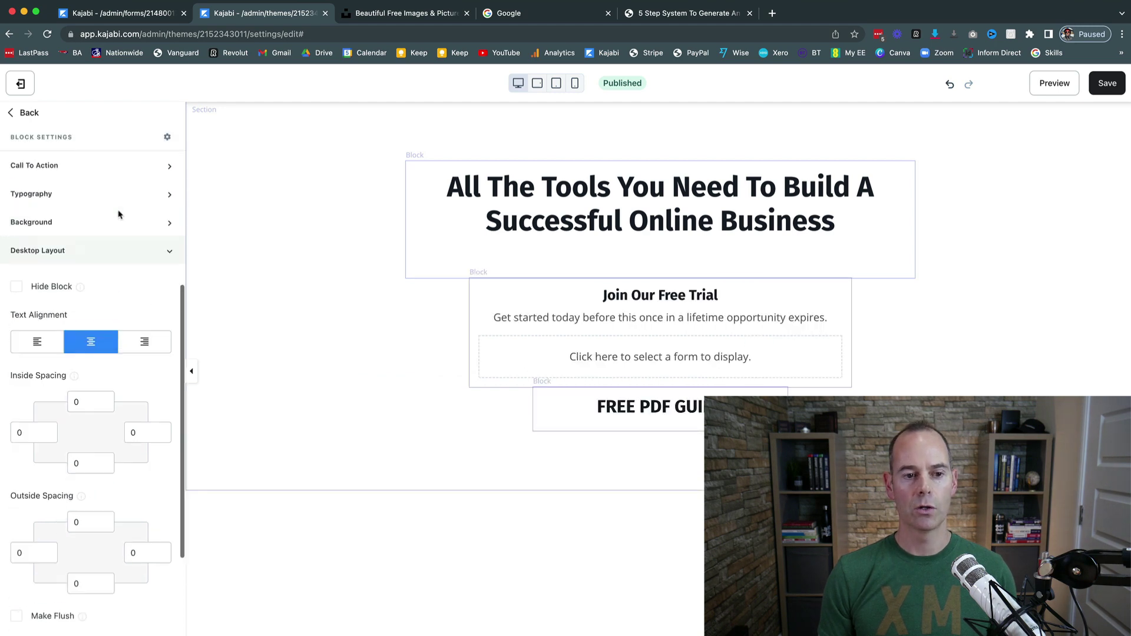
scroll(118, 215, "up", 5)
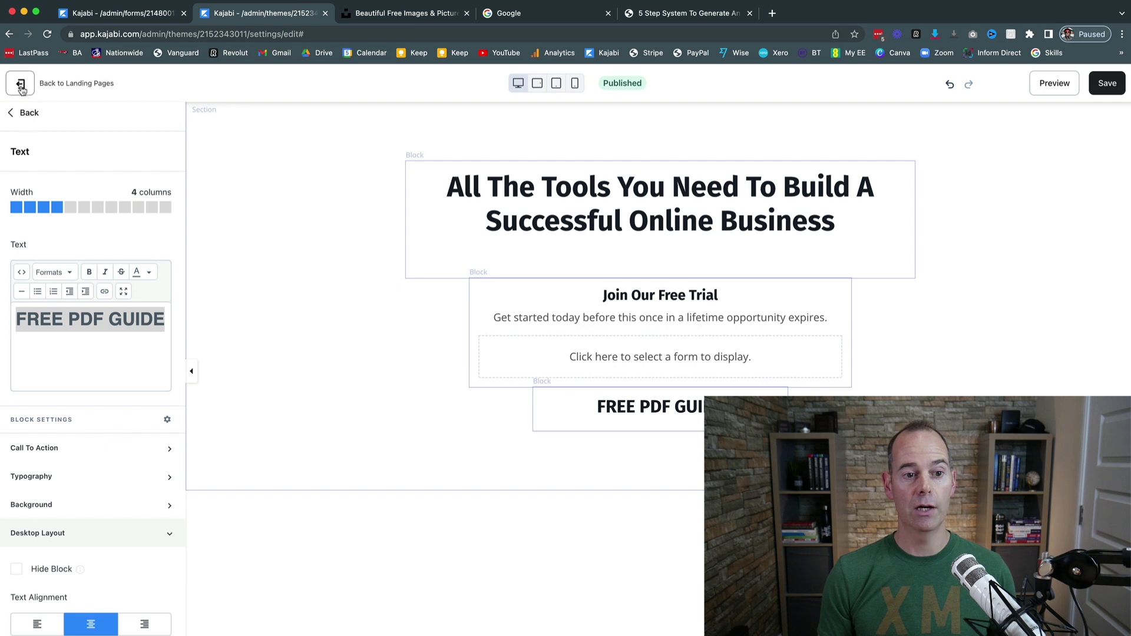
left_click(26, 112)
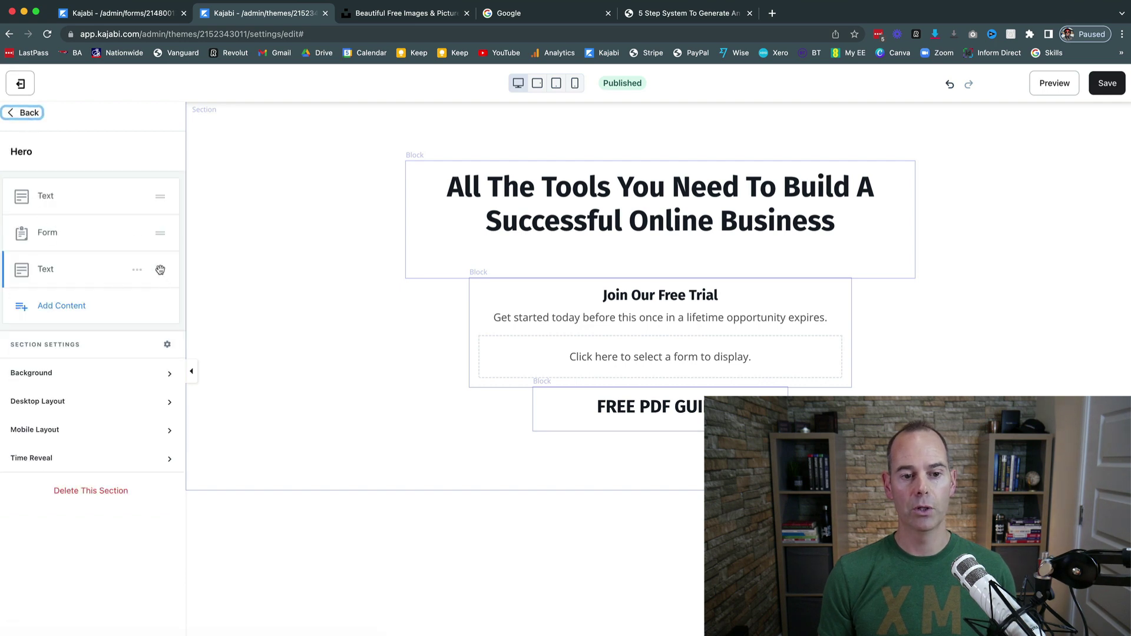
left_click_drag(160, 270, 158, 183)
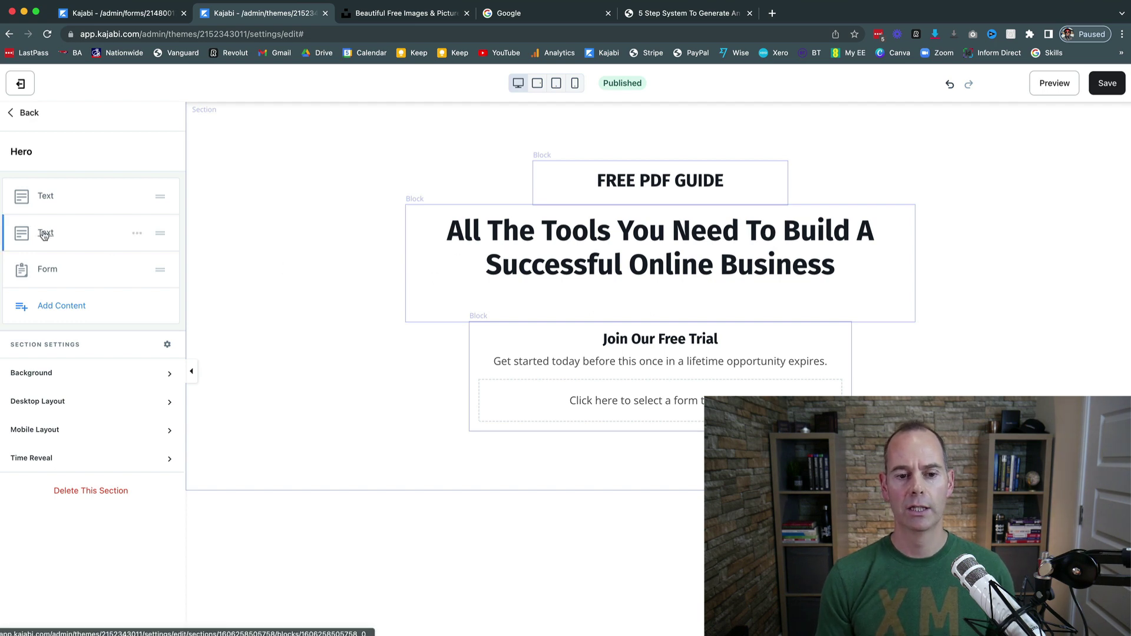
- Remove the empty line below the headline in the "All The Tools You Need" text block
left_click(43, 233)
scroll(83, 340, "down", 5)
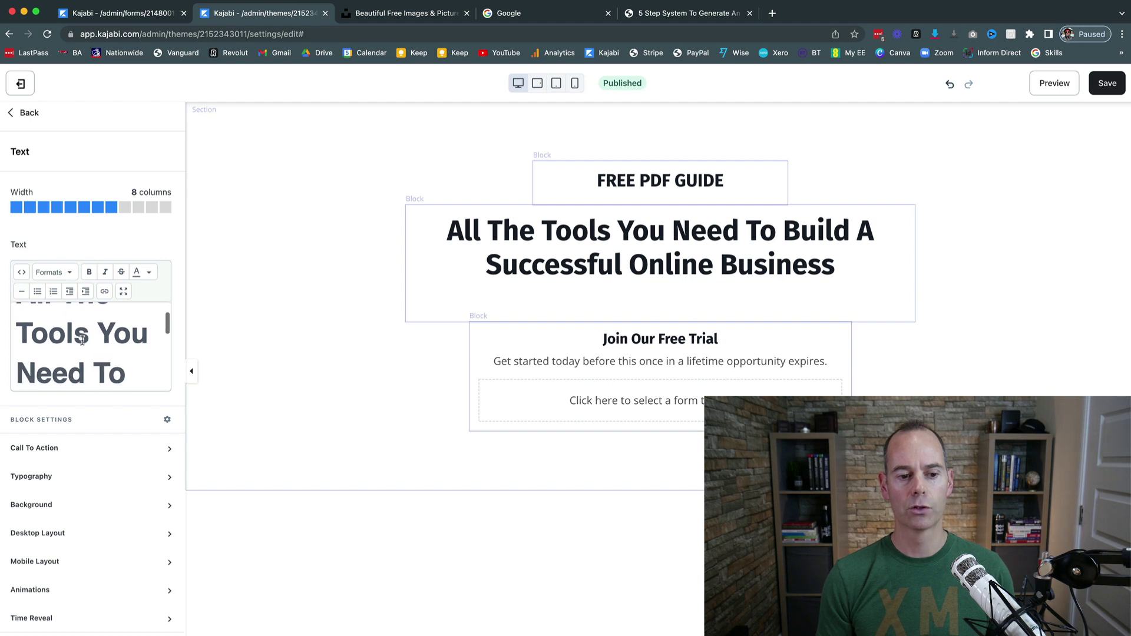
scroll(83, 340, "down", 2)
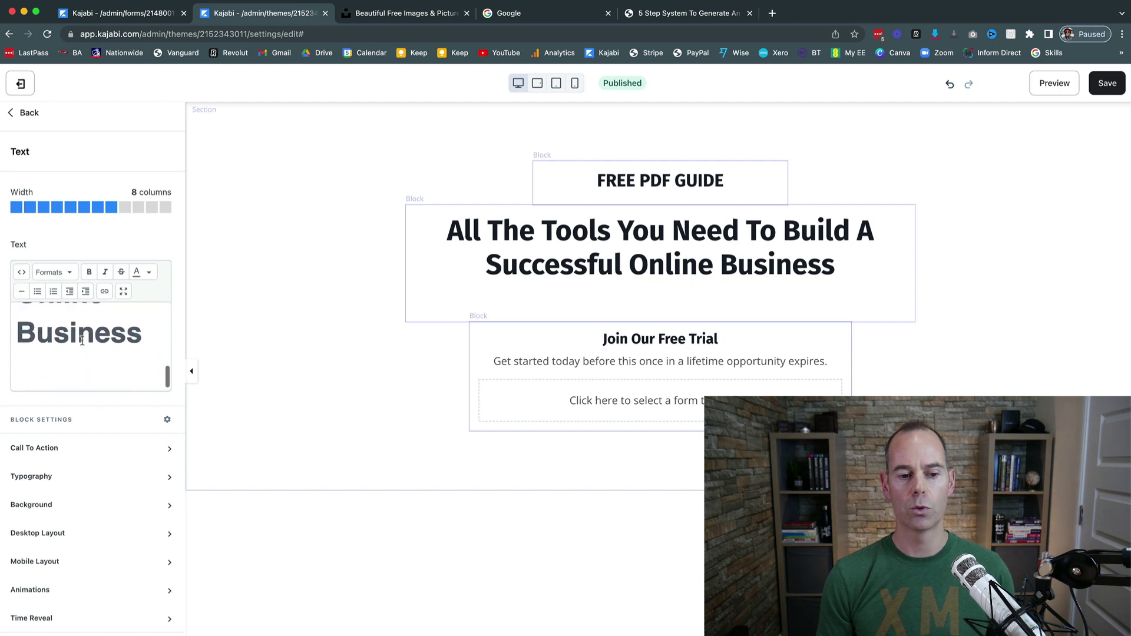
left_click(84, 378)
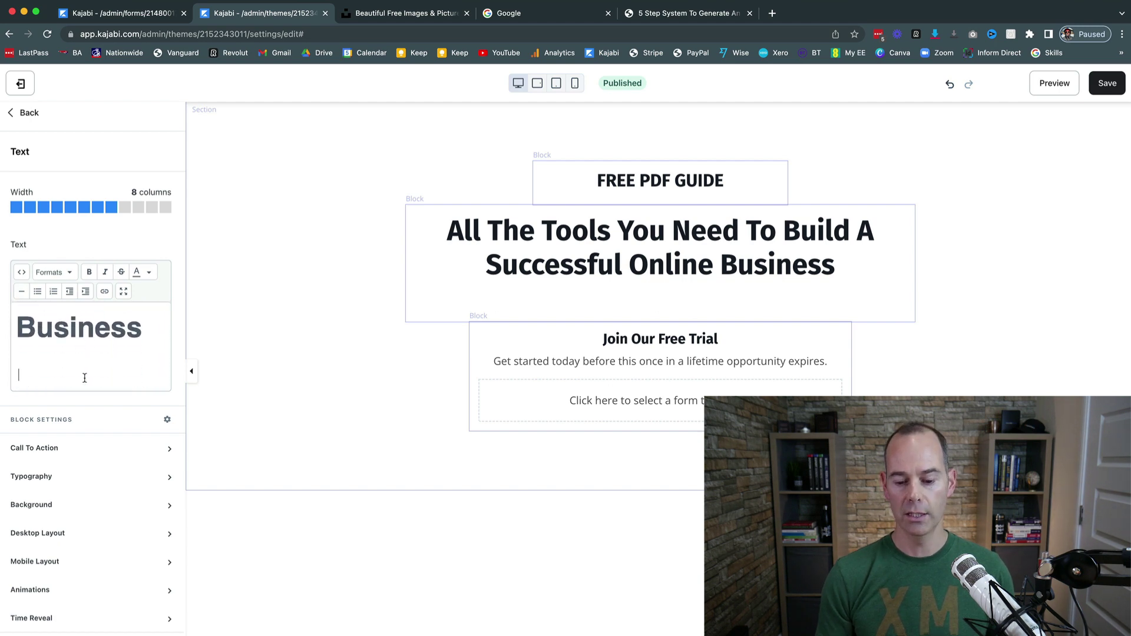
key("BackSpace")
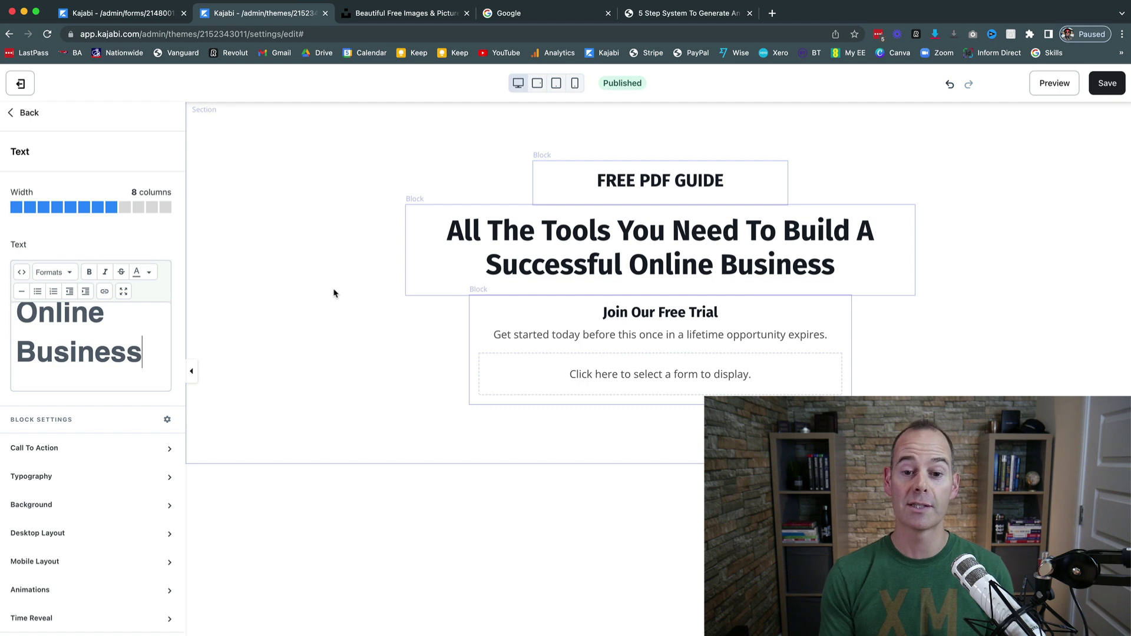
scroll(97, 334, "up", 5)
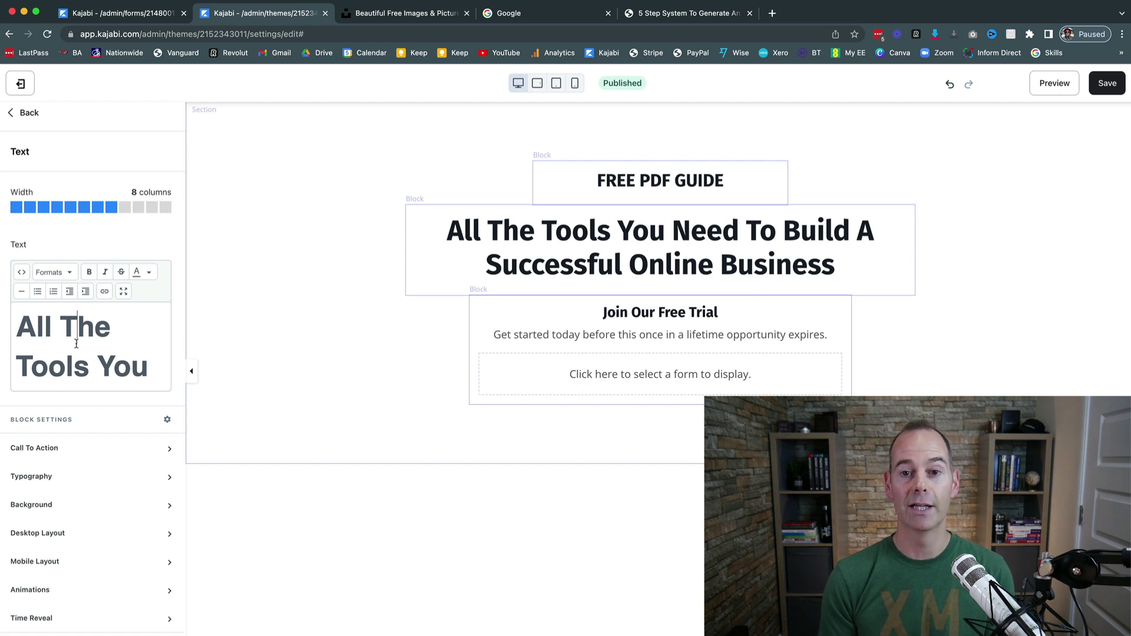
scroll(89, 341, "down", 1)
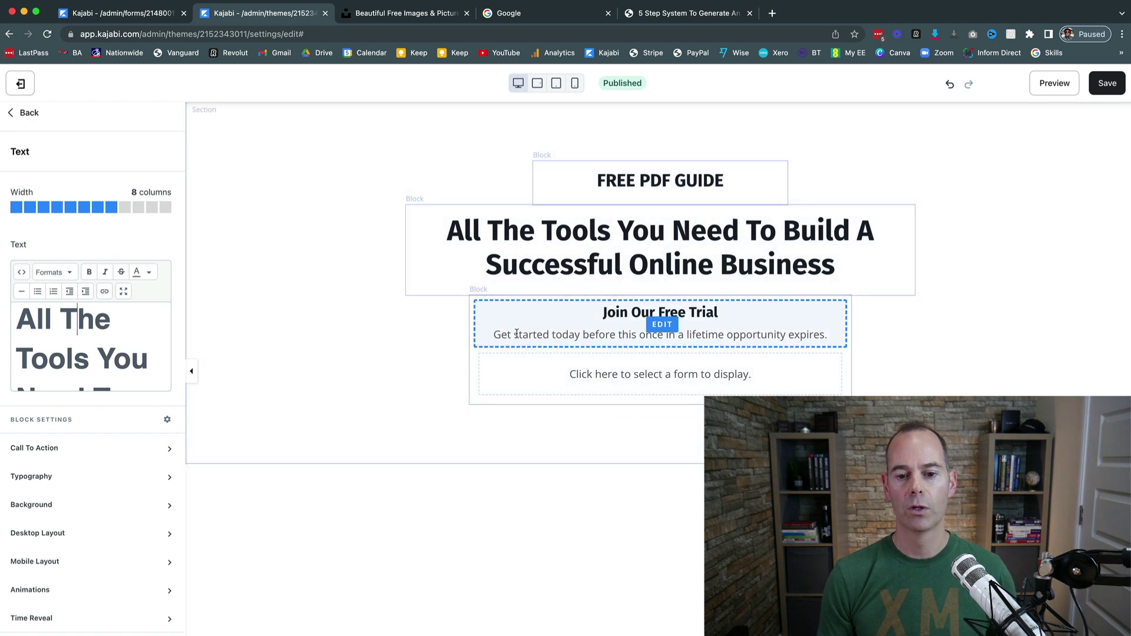
- Assign the Landing Test form to the Hero section's form block and look at its thank-you page URL setting
left_click(483, 345)
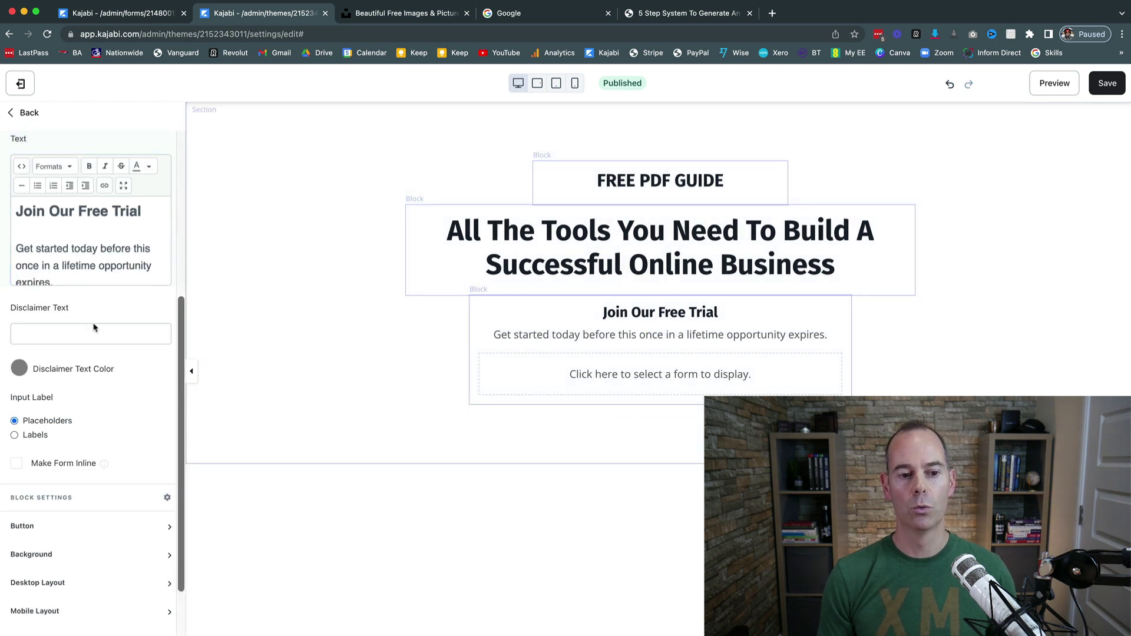
scroll(95, 328, "up", 5)
left_click(111, 271)
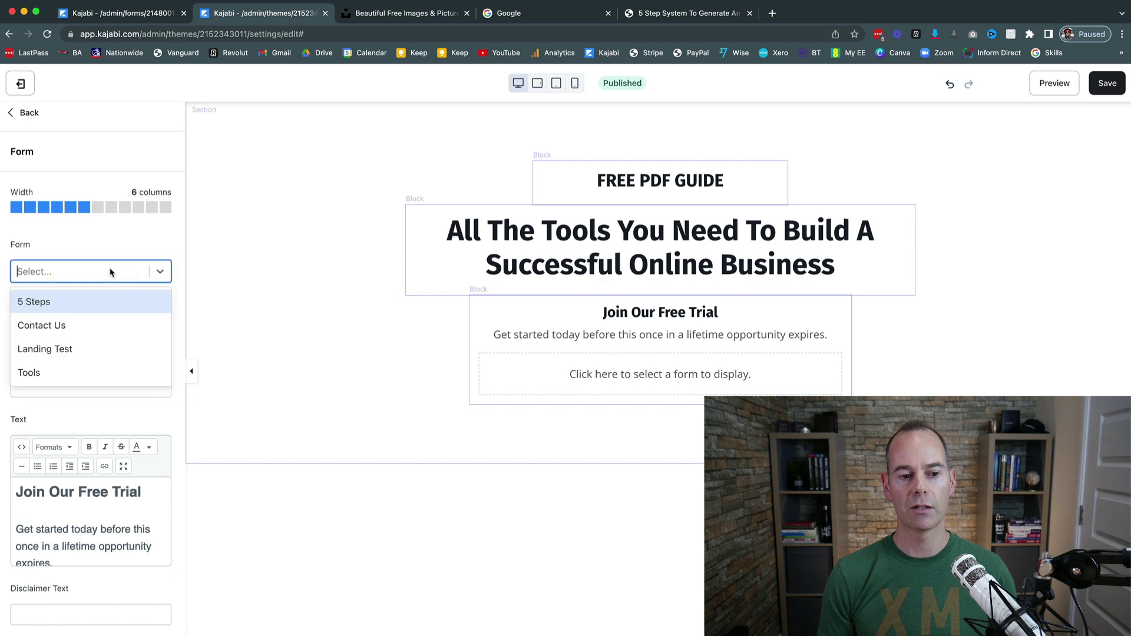
left_click(47, 354)
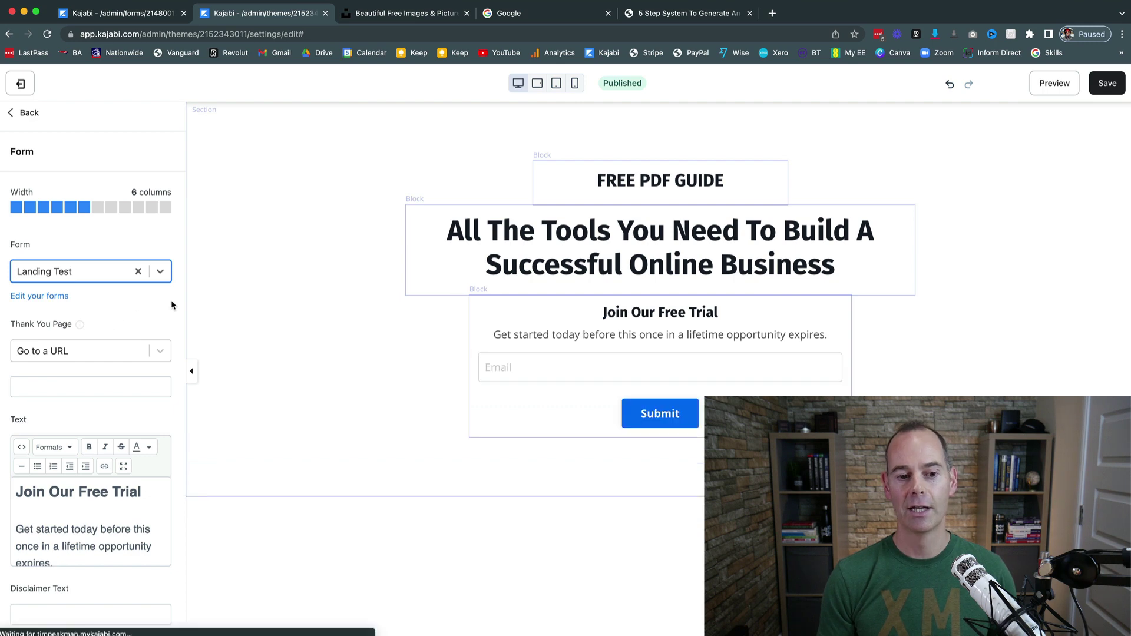
scroll(171, 304, "down", 3)
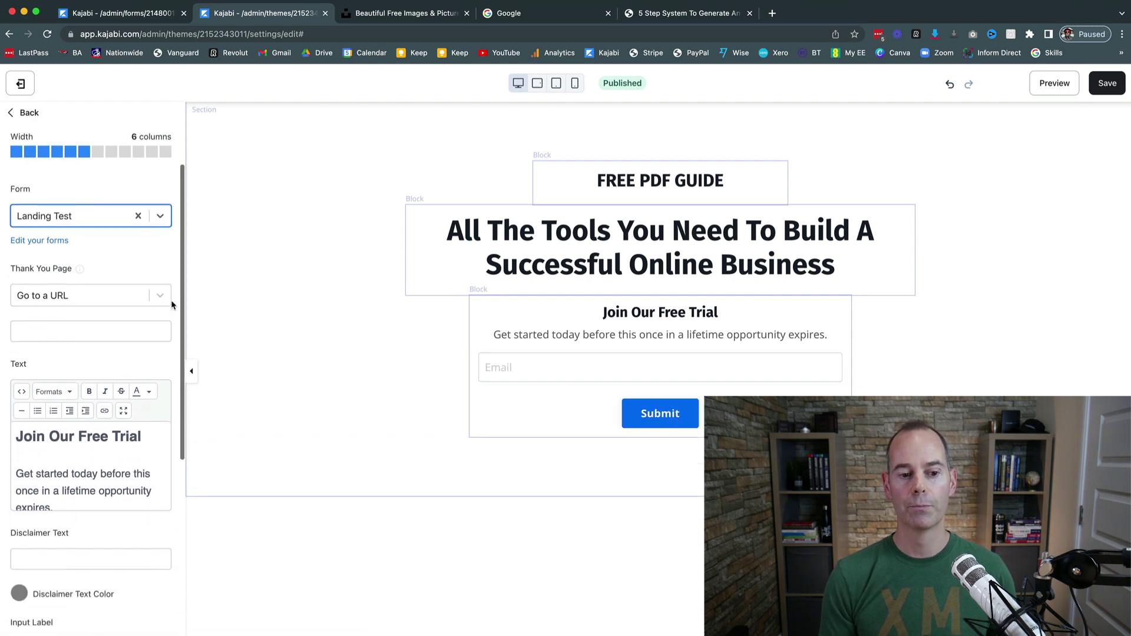
mouse_move(93, 249)
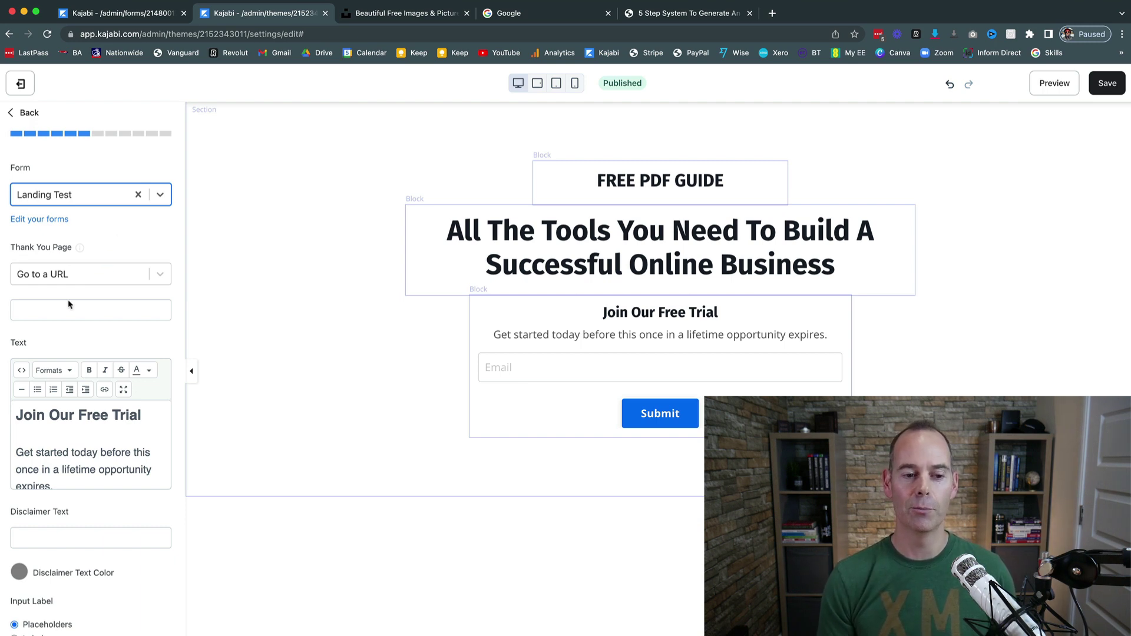
left_click(47, 310)
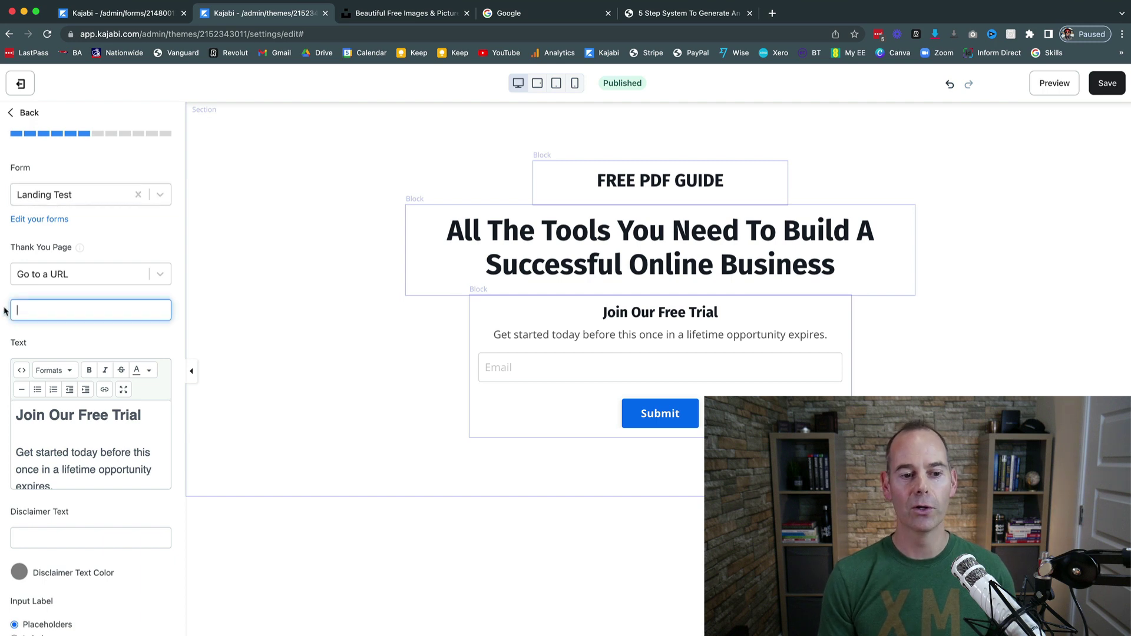
scroll(1, 311, "down", 2)
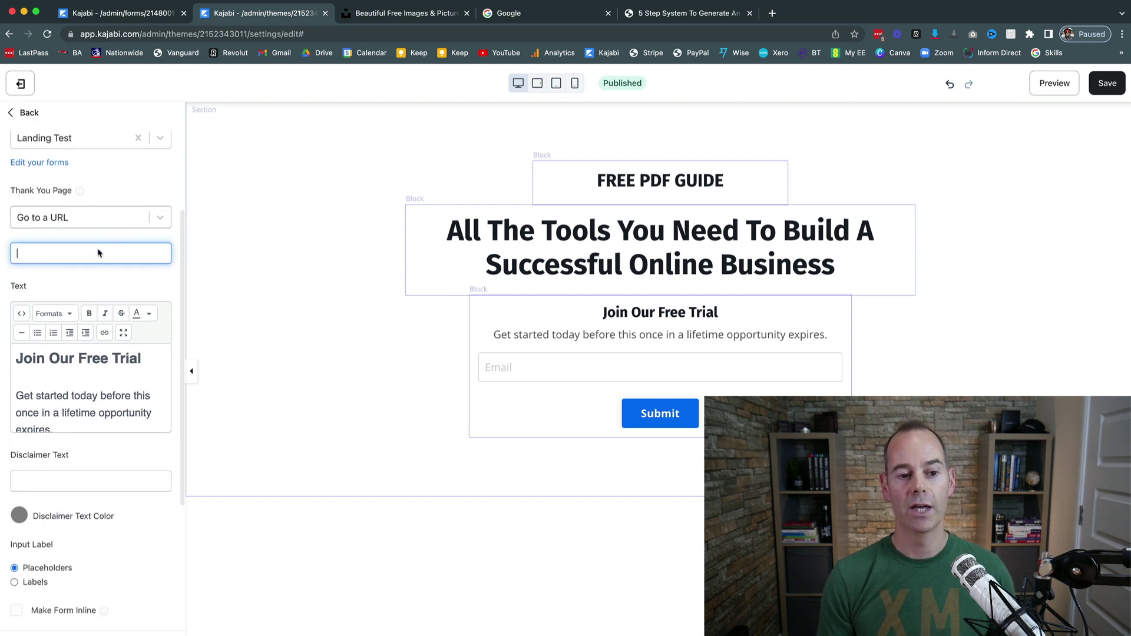
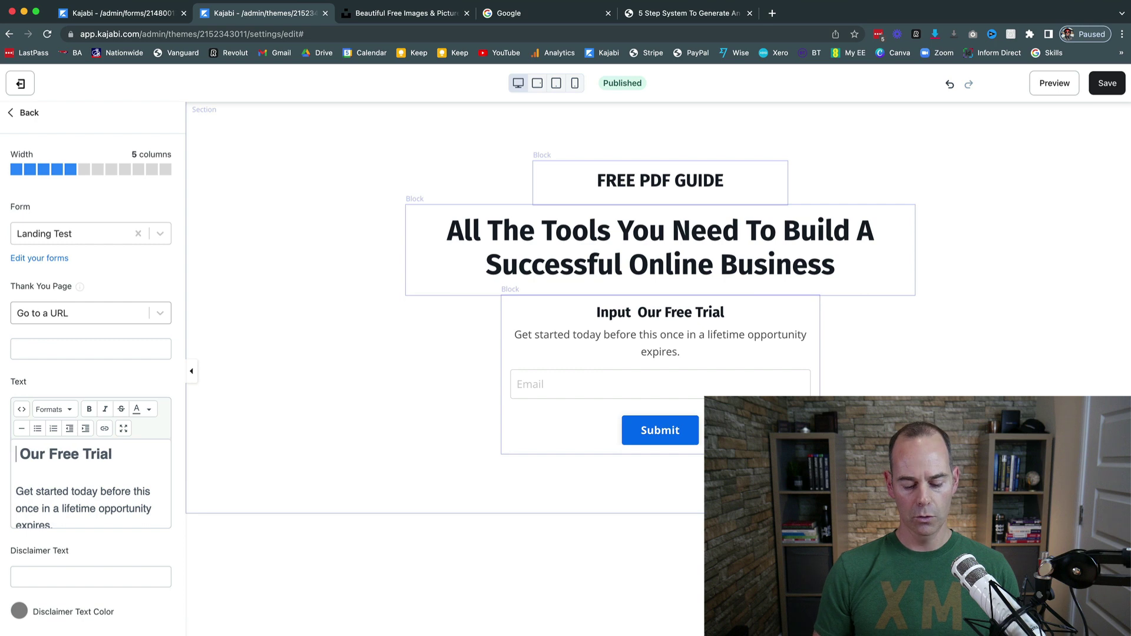
- Replace the form block's heading with "Where would you like us to send your guide?"
type("Where")
type(" would you like us")
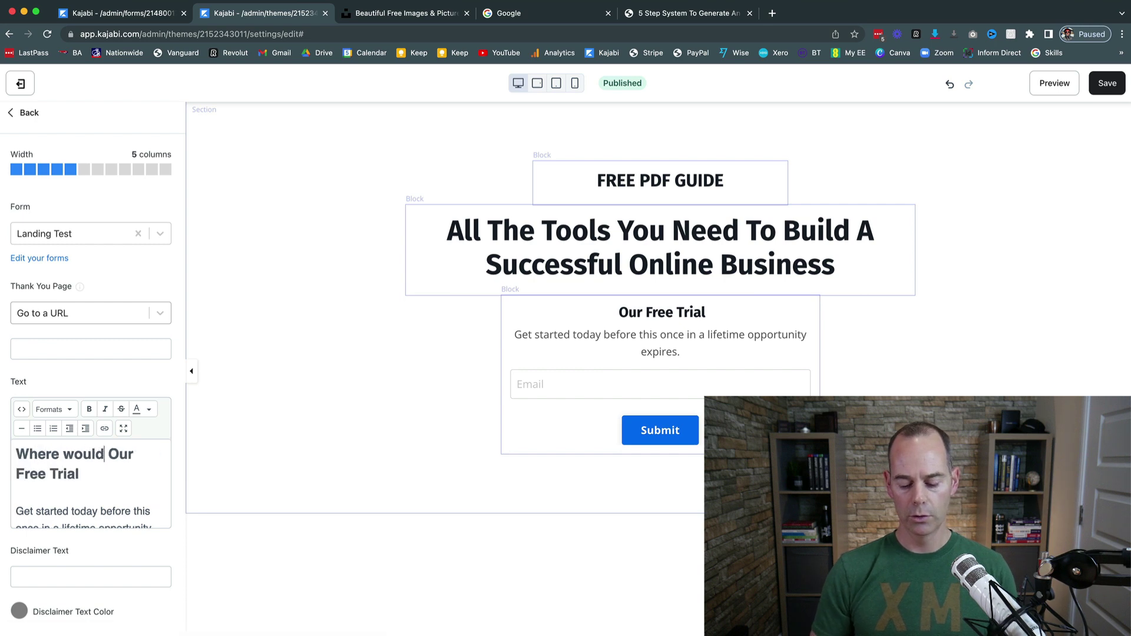
type(" to send your ")
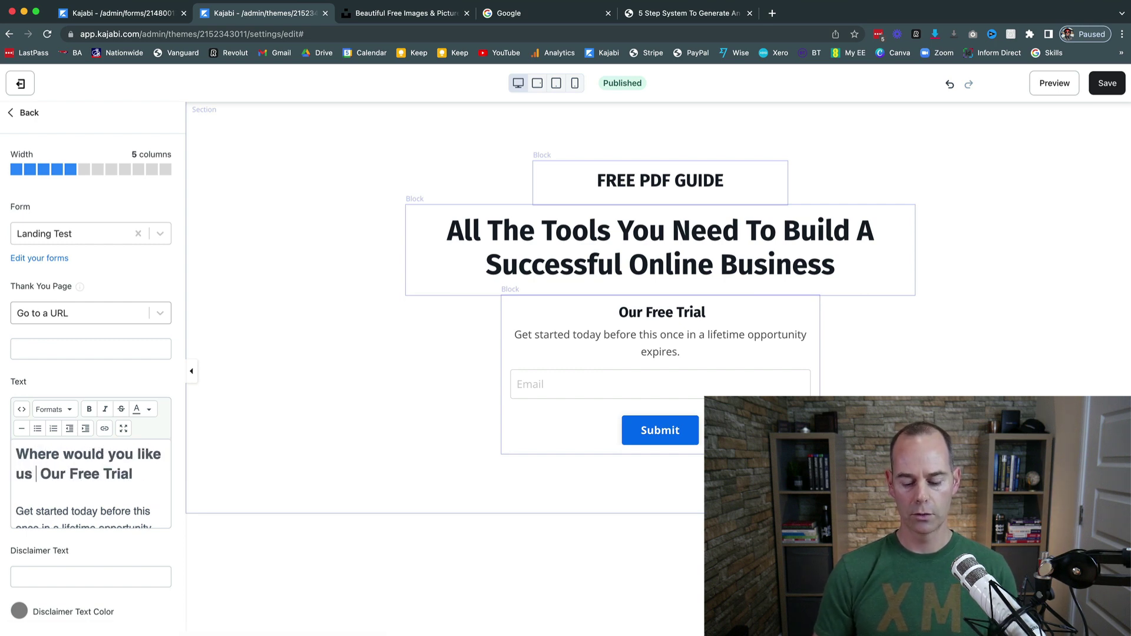
type("guide?")
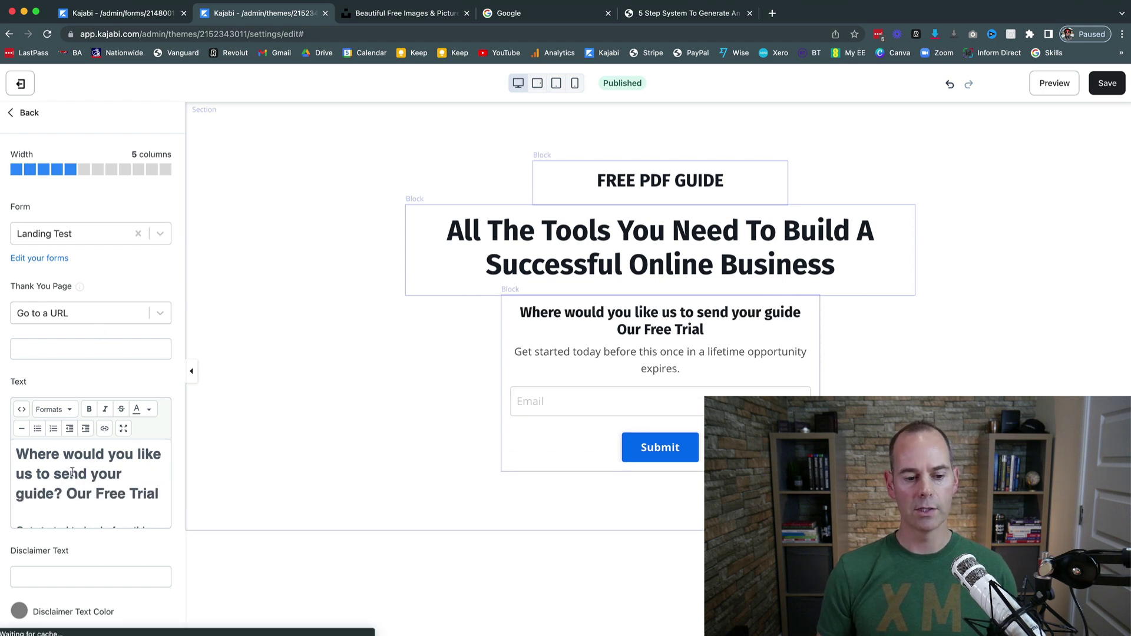
left_click_drag(66, 494, 160, 497)
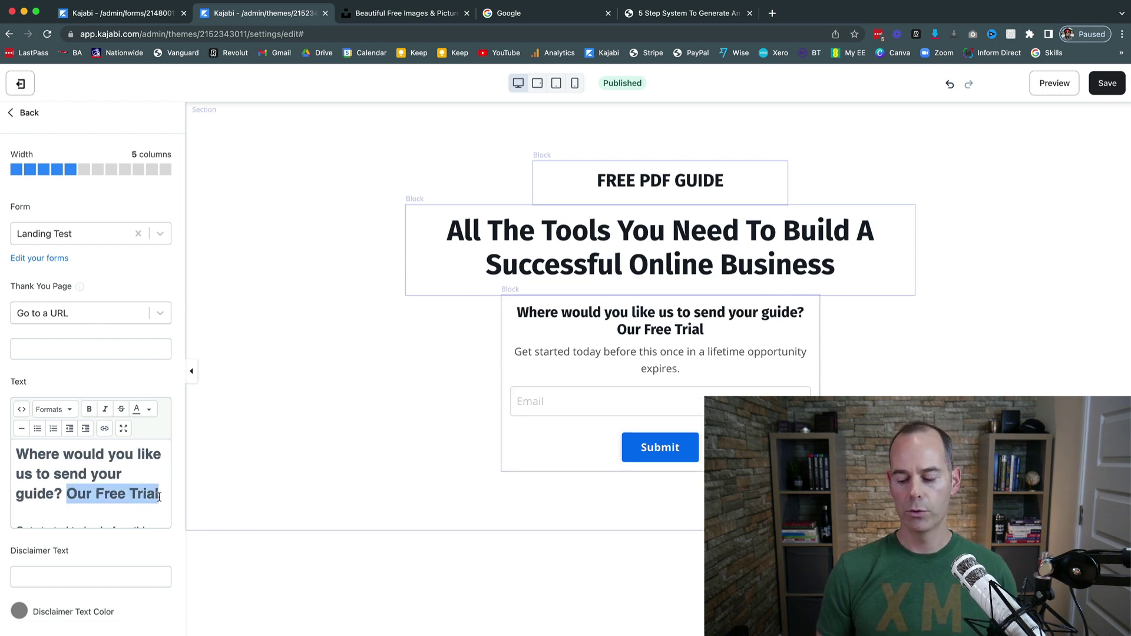
key("BackSpace")
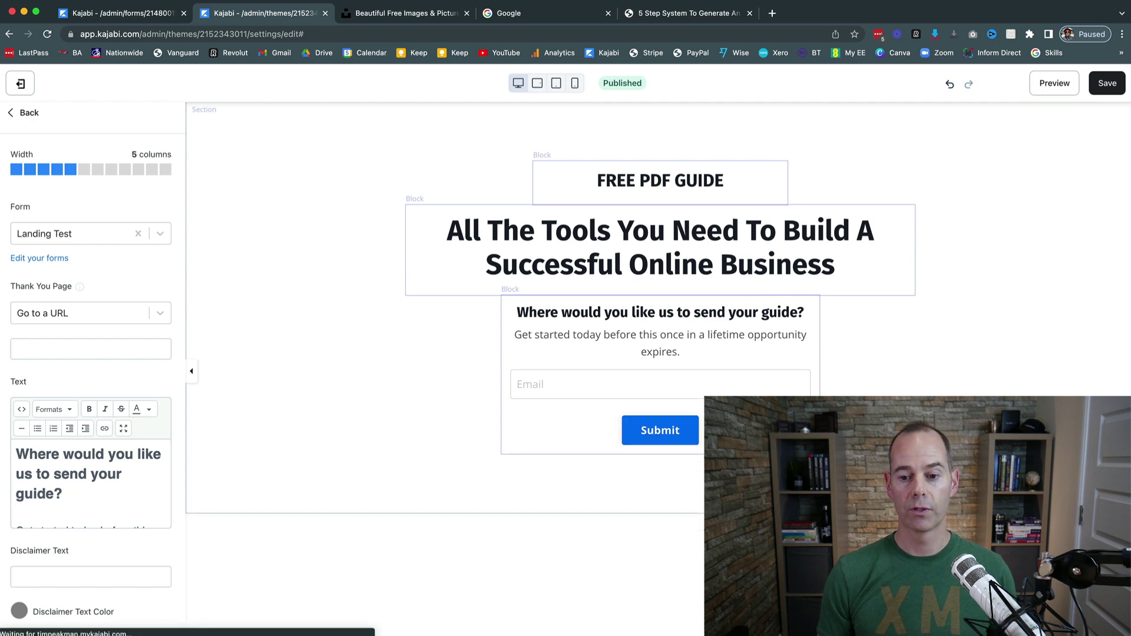
scroll(83, 514, "down", 2)
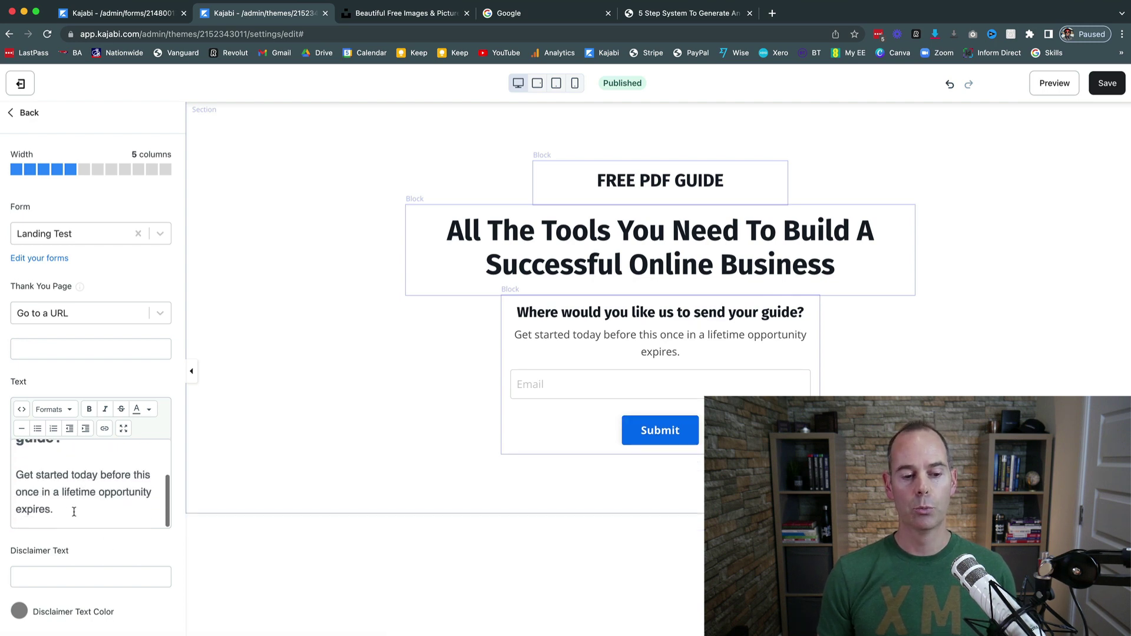
- Replace the paragraph below the form block's heading with "Simply enter your best email and click submit."
double_click(21, 476)
type("Simply enter y")
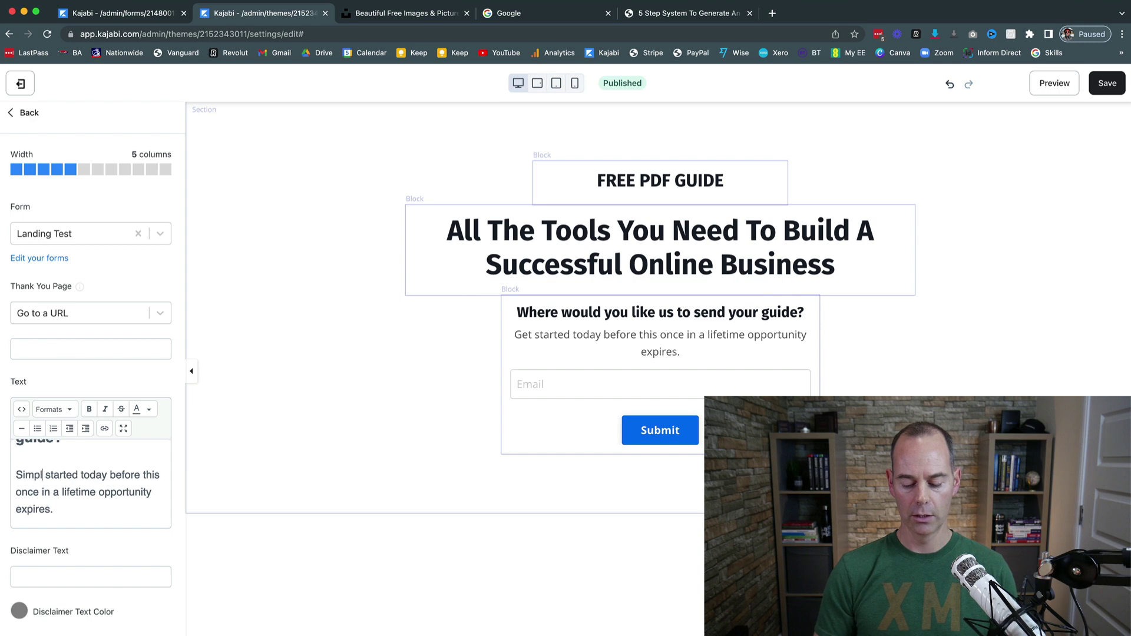
type("our be")
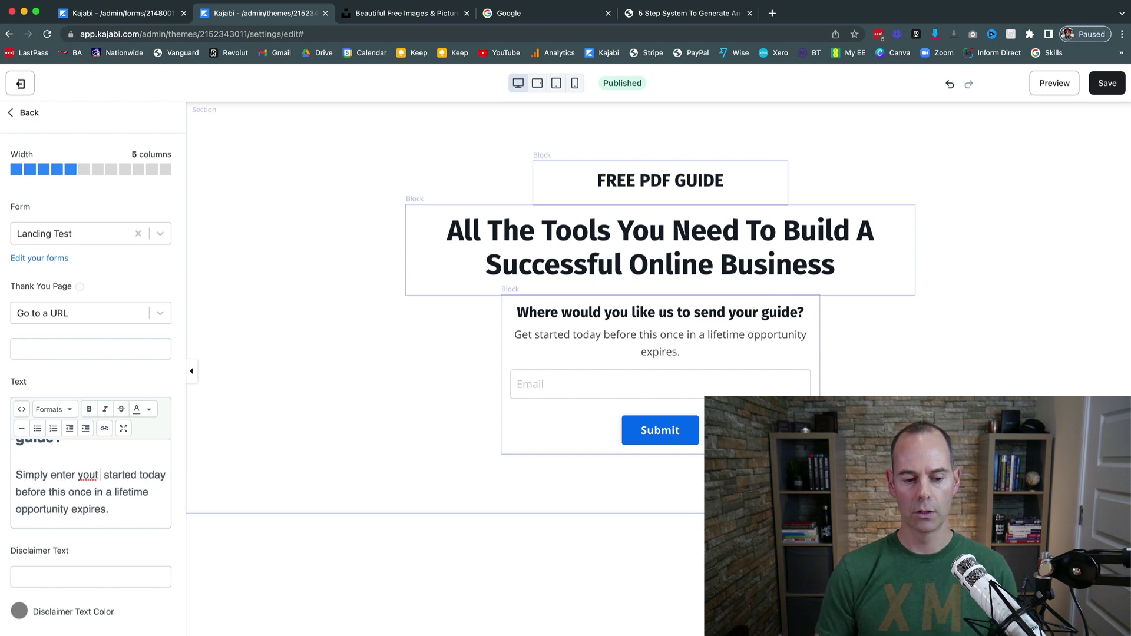
type("st email and")
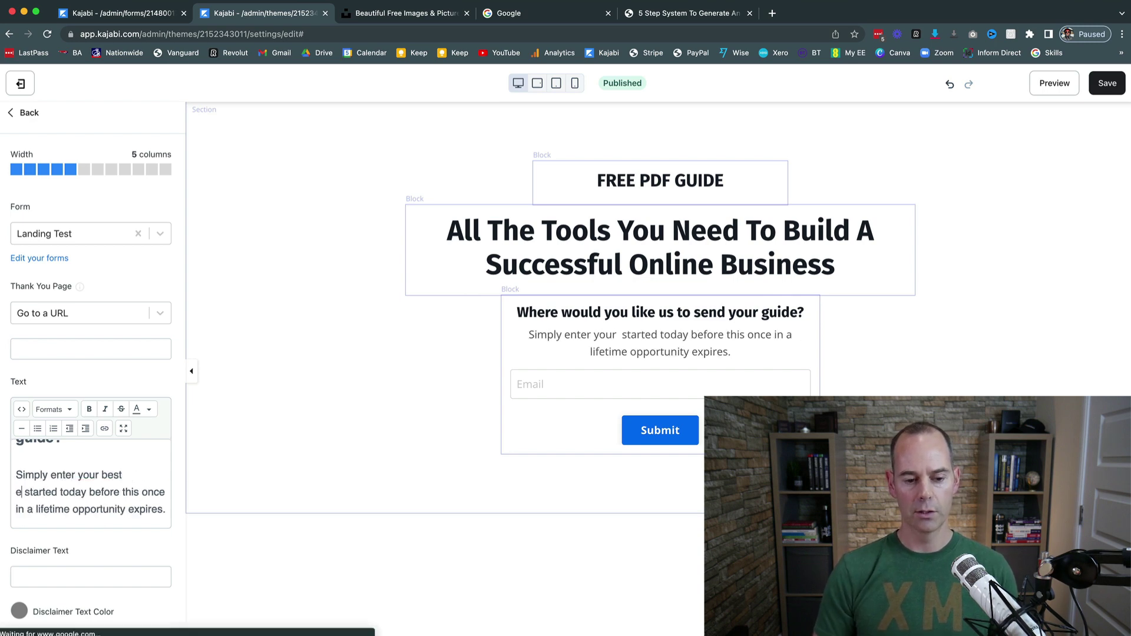
type(" click")
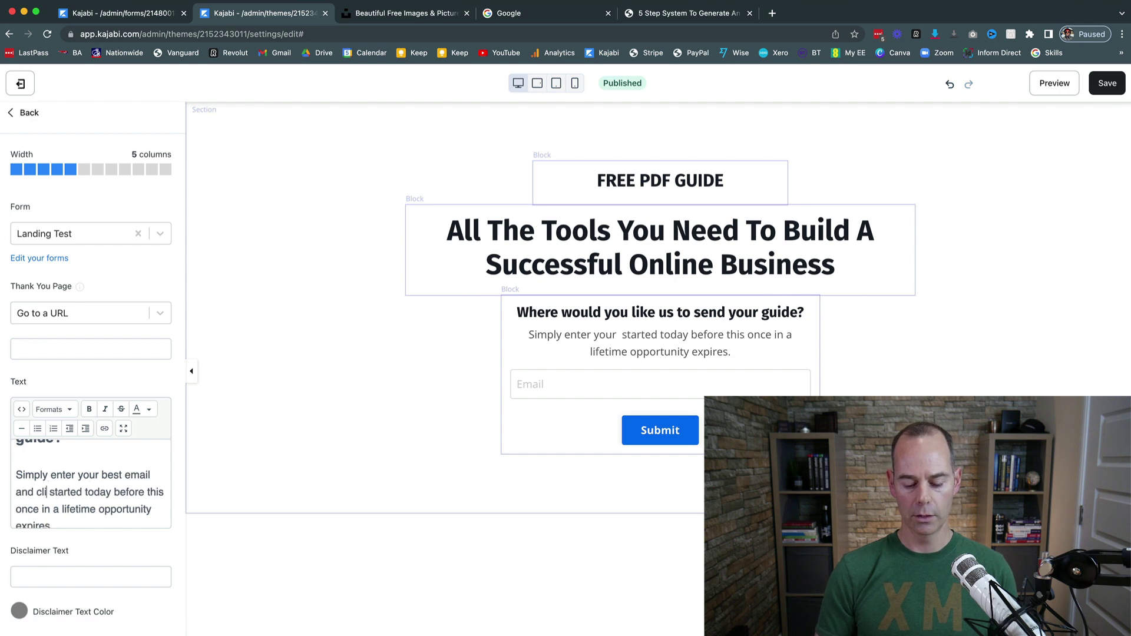
type(" submit")
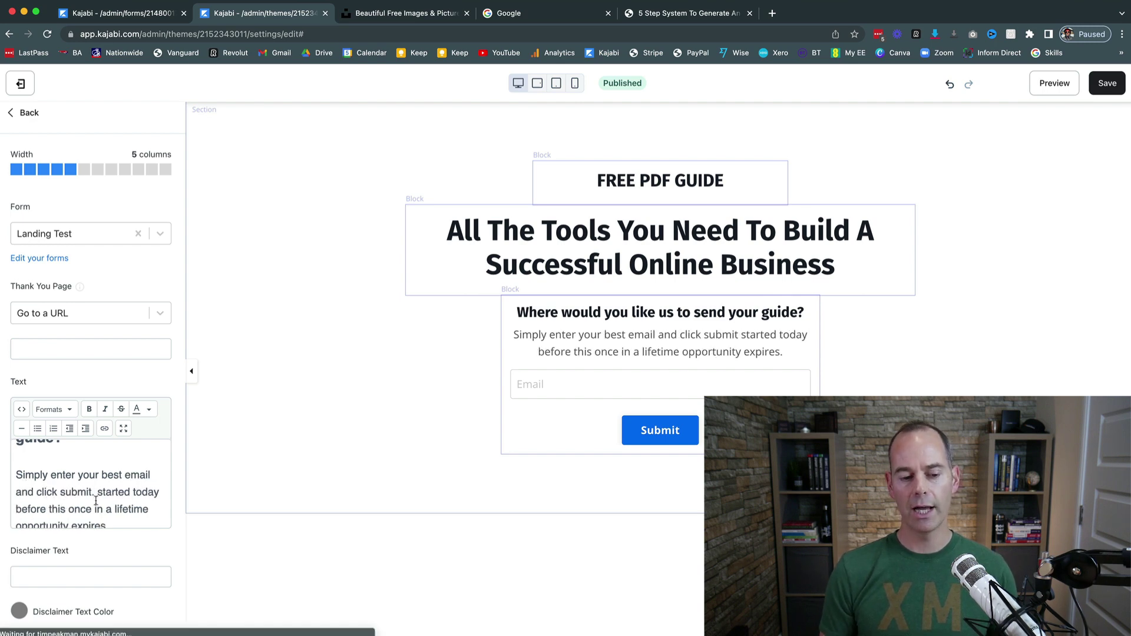
type(".")
left_click_drag(98, 492, 110, 537)
key("BackSpace")
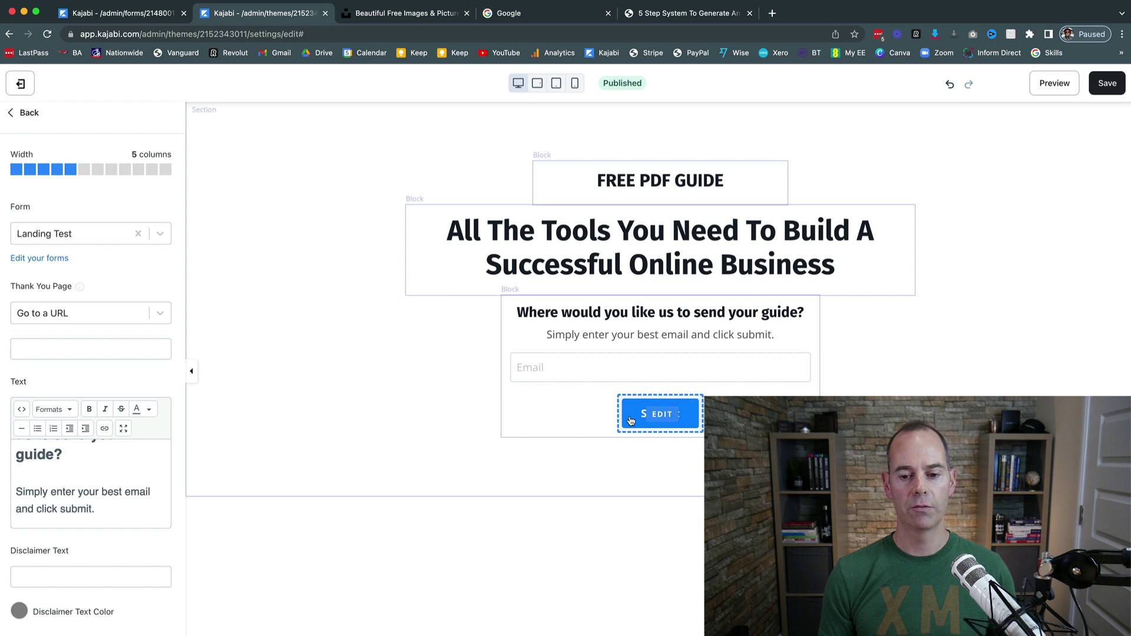
- Set the form's Submit button background colour to the preset blue with RGB values 52, 152, 219
left_click(631, 420)
left_click(19, 200)
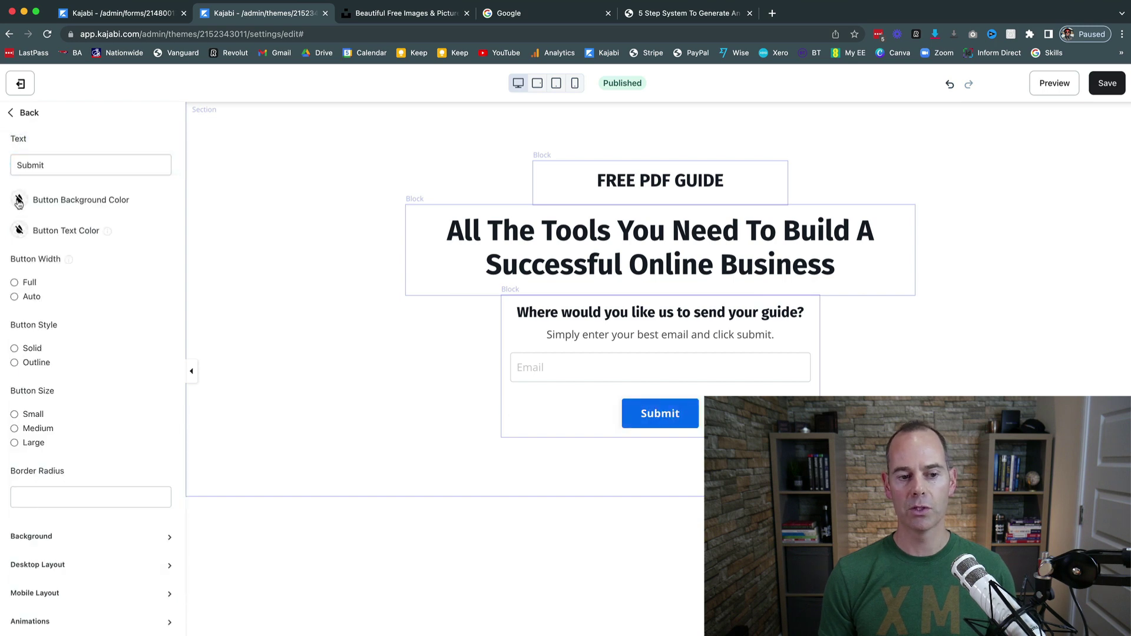
left_click(21, 366)
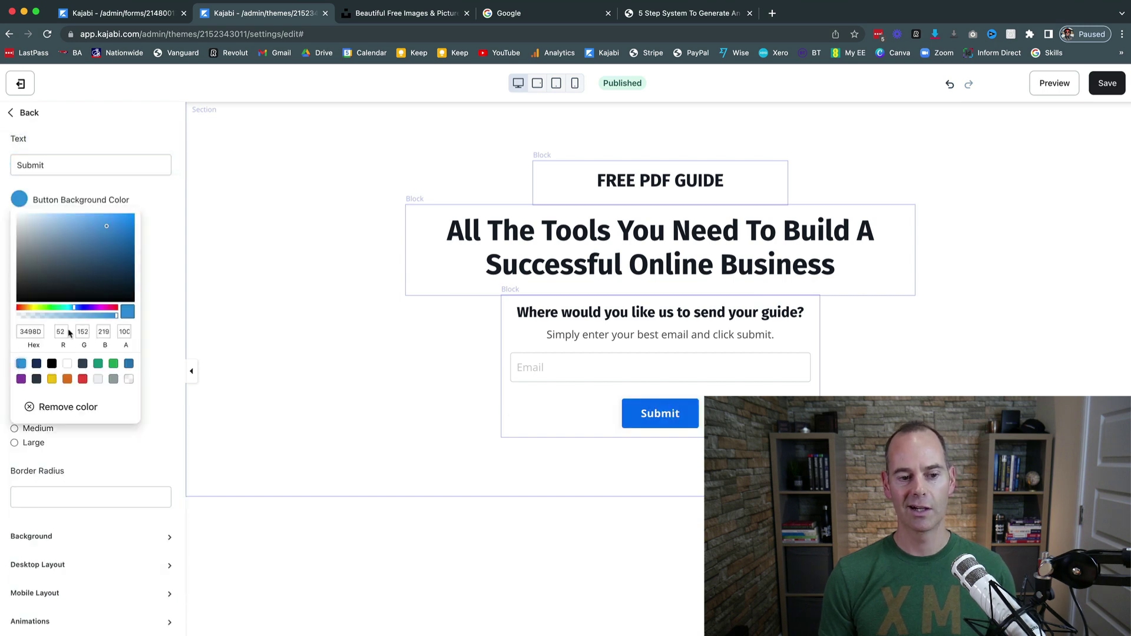
left_click(155, 255)
- Give the Submit button full width, solid style and large size, and save the page
left_click(14, 283)
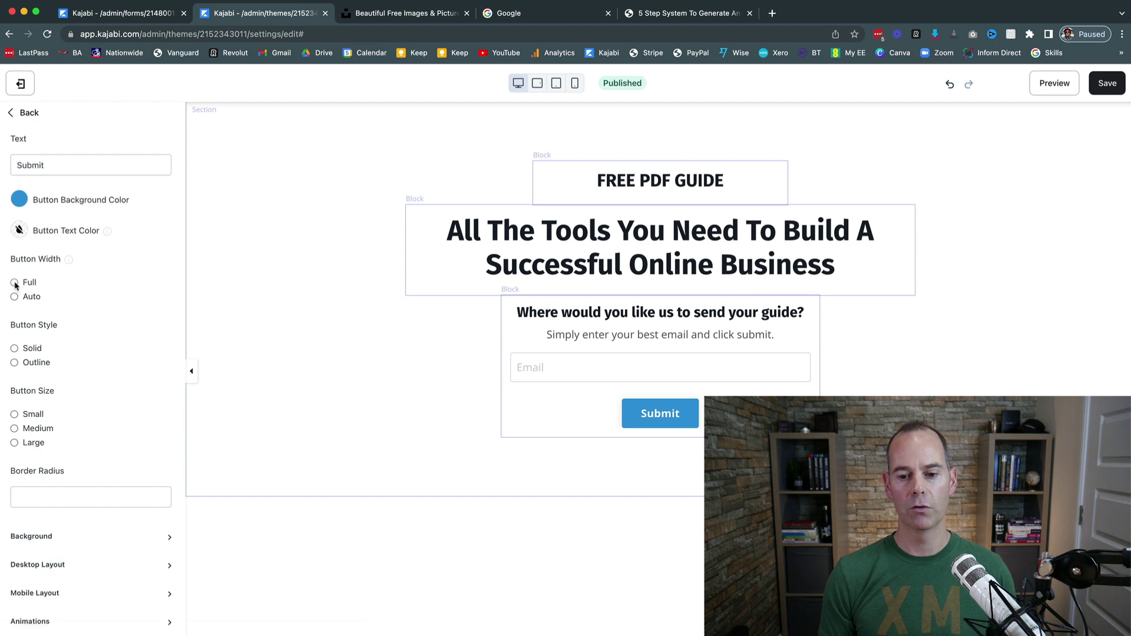
left_click(14, 349)
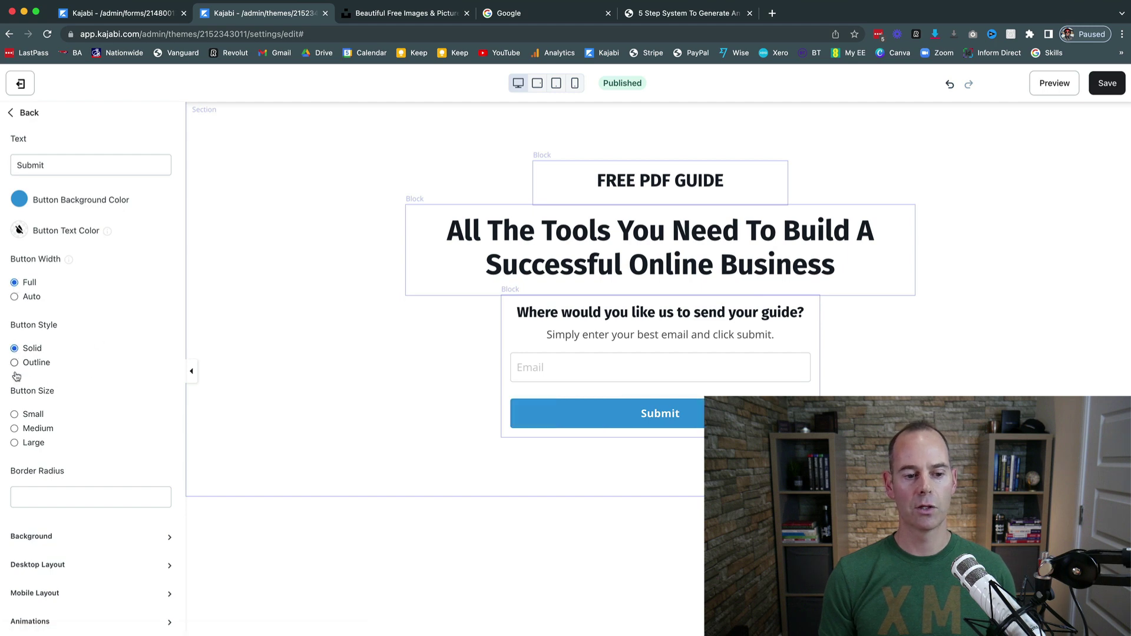
left_click(14, 443)
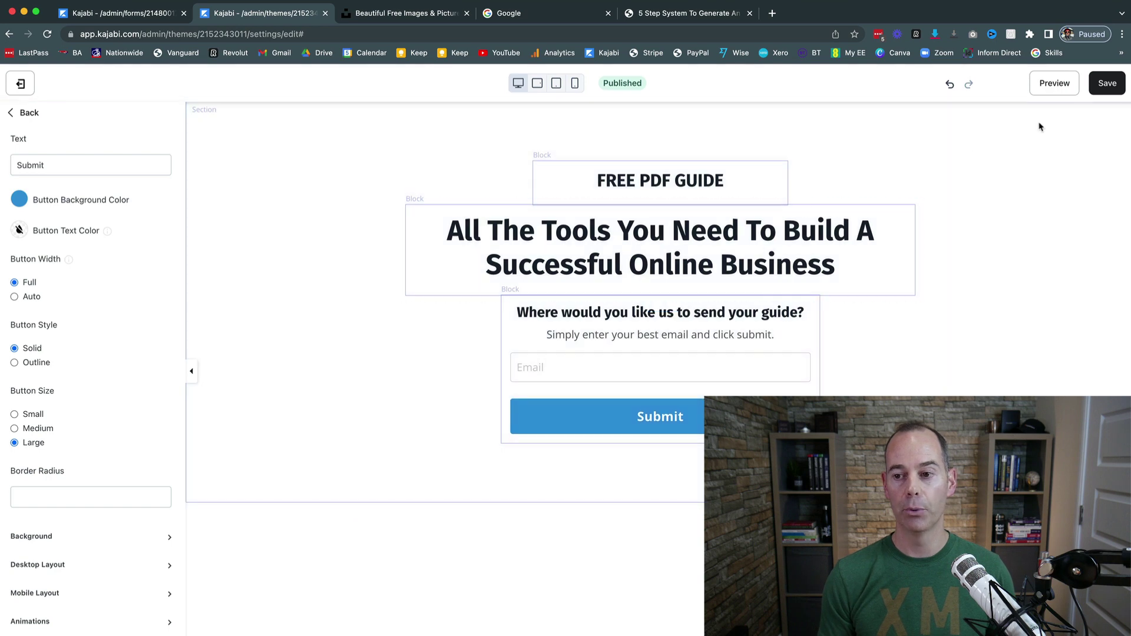
left_click(1107, 84)
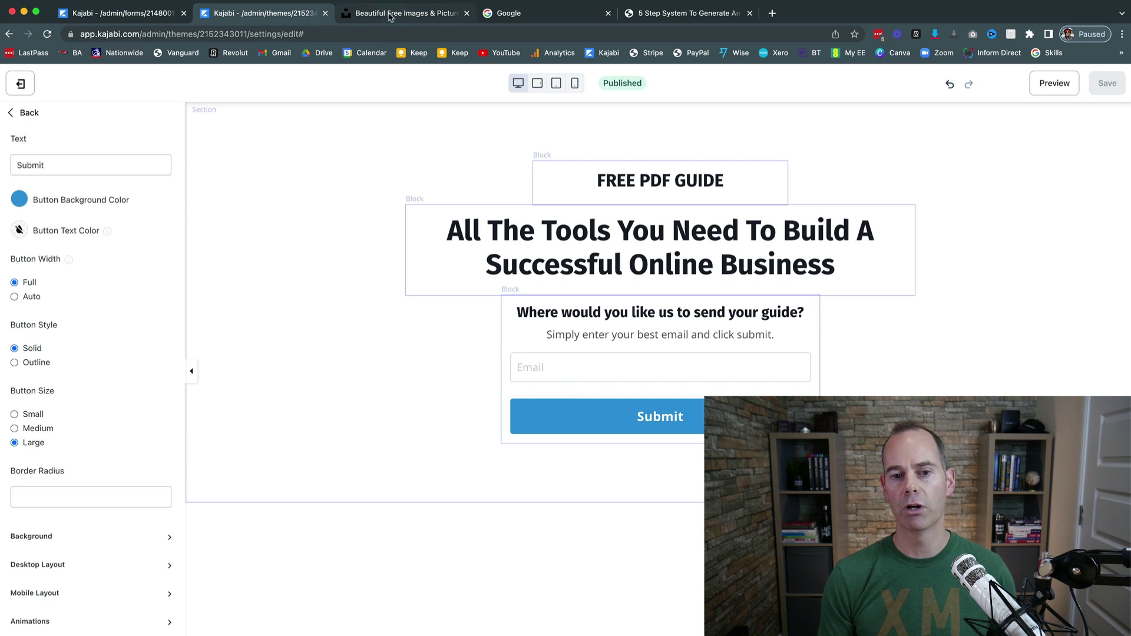
- Switch to the Unsplash site and search its photos for "desktop"
left_click(389, 13)
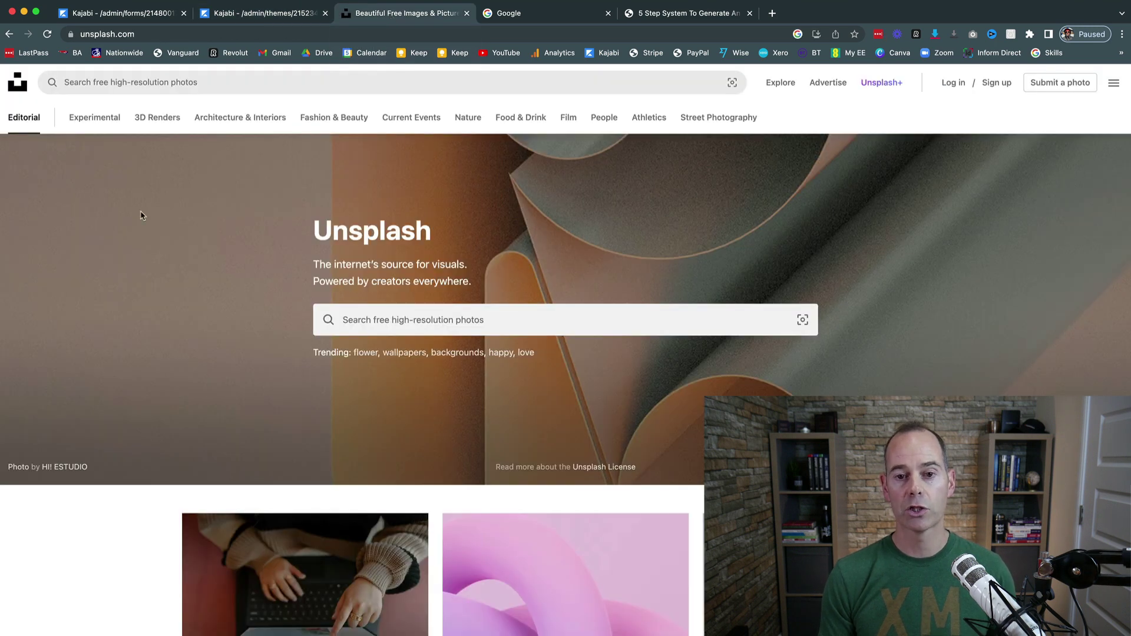
left_click(343, 318)
type("de")
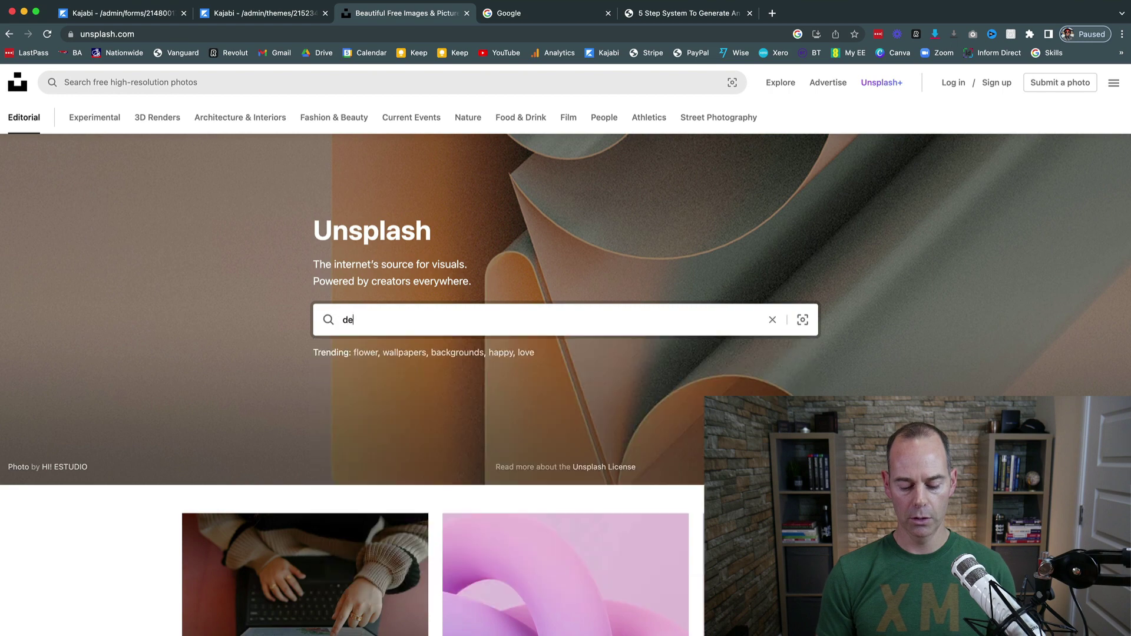
type("sktop")
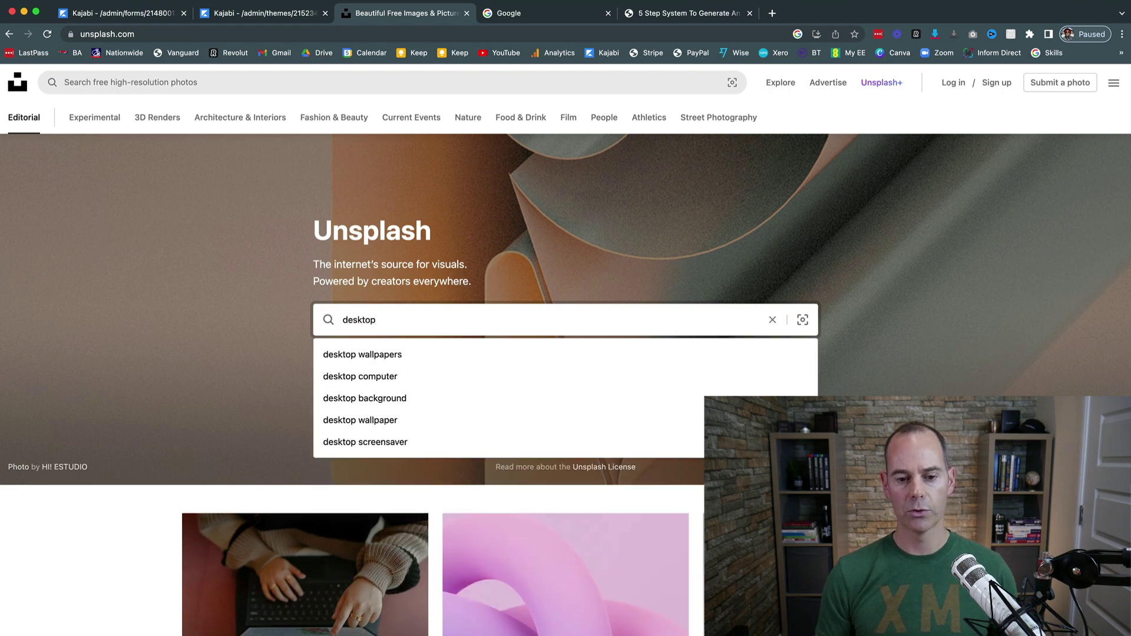
key("Return")
- Download the free light-grey desk photo with the coffee cup, cherries and keyboard to the Desktop folder
scroll(105, 457, "down", 5)
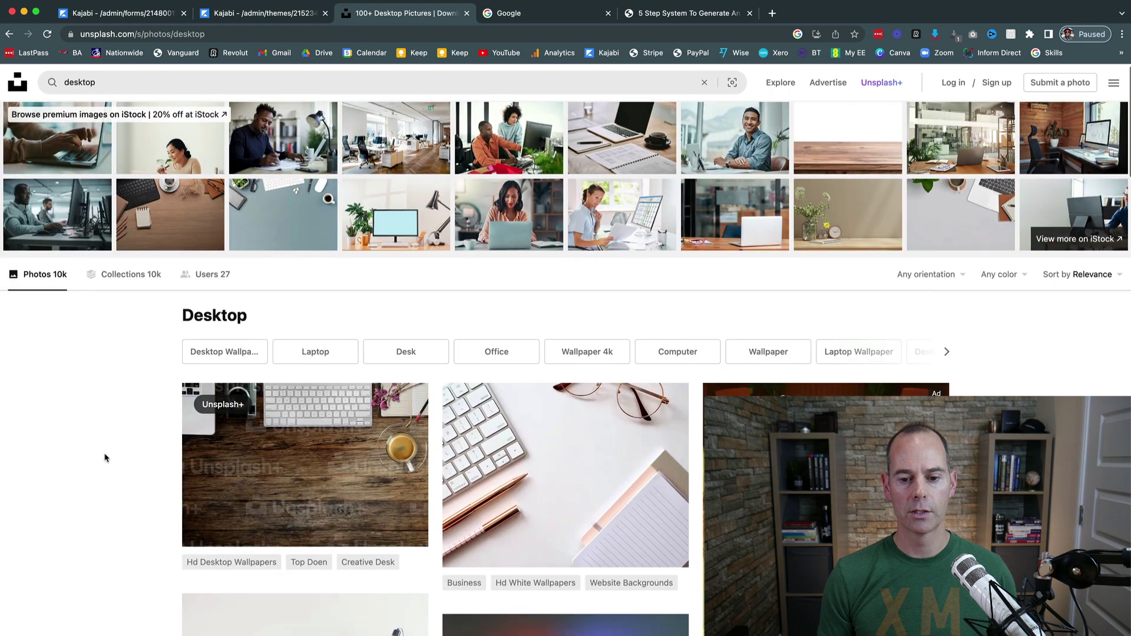
scroll(106, 457, "down", 4)
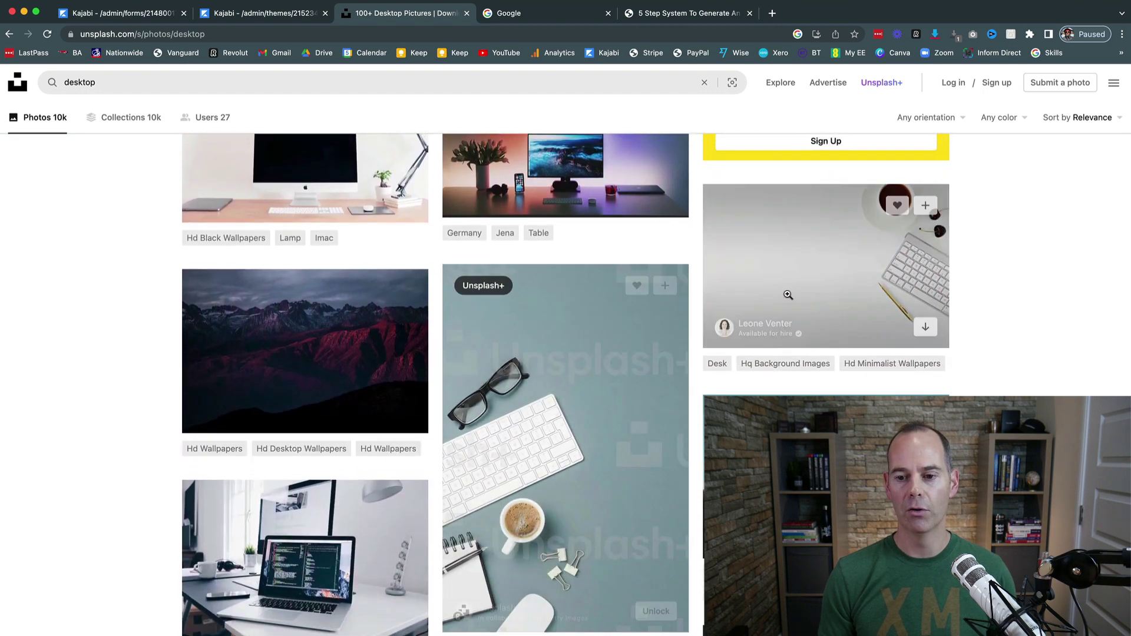
left_click(842, 277)
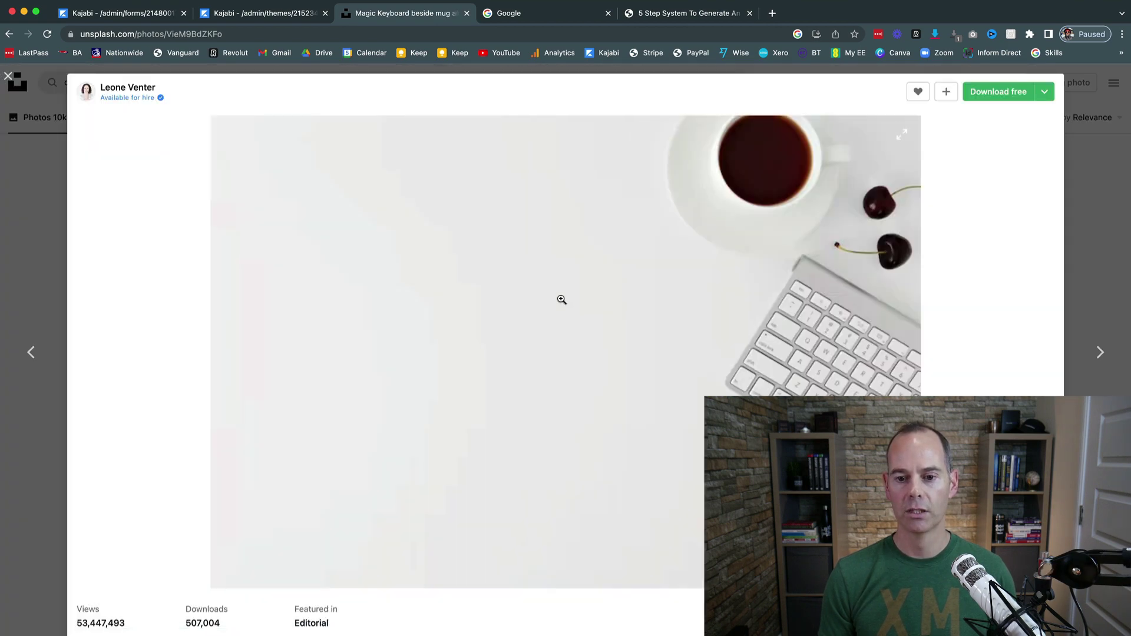
left_click(1003, 96)
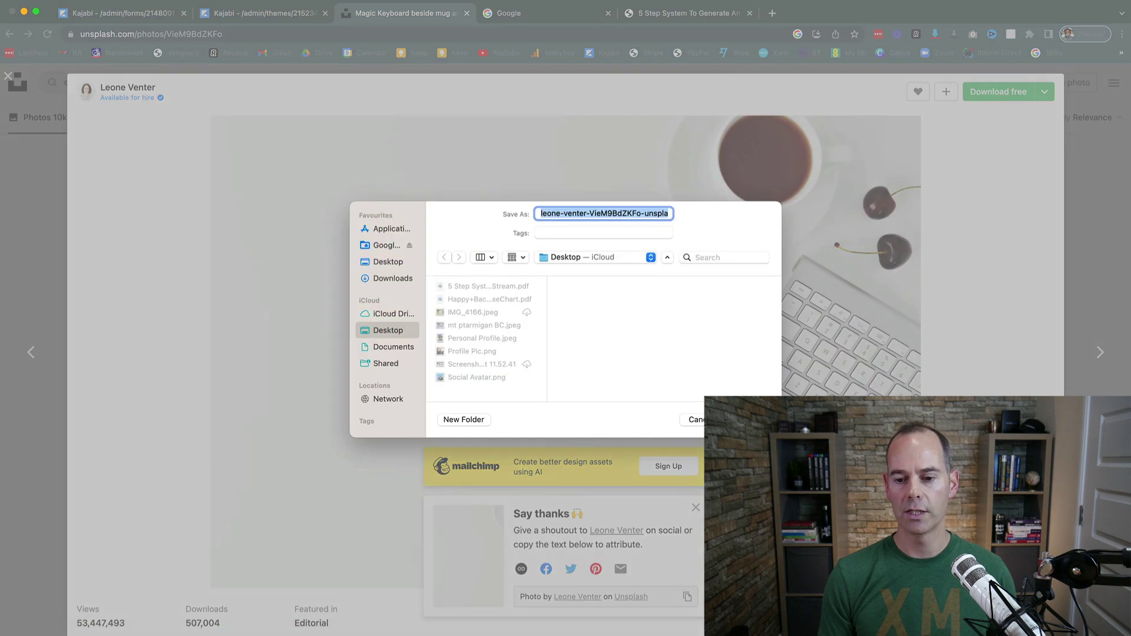
key("Return")
- Return to the Kajabi page editor and upload the downloaded Unsplash desk photo as the Hero section's background image
left_click(254, 14)
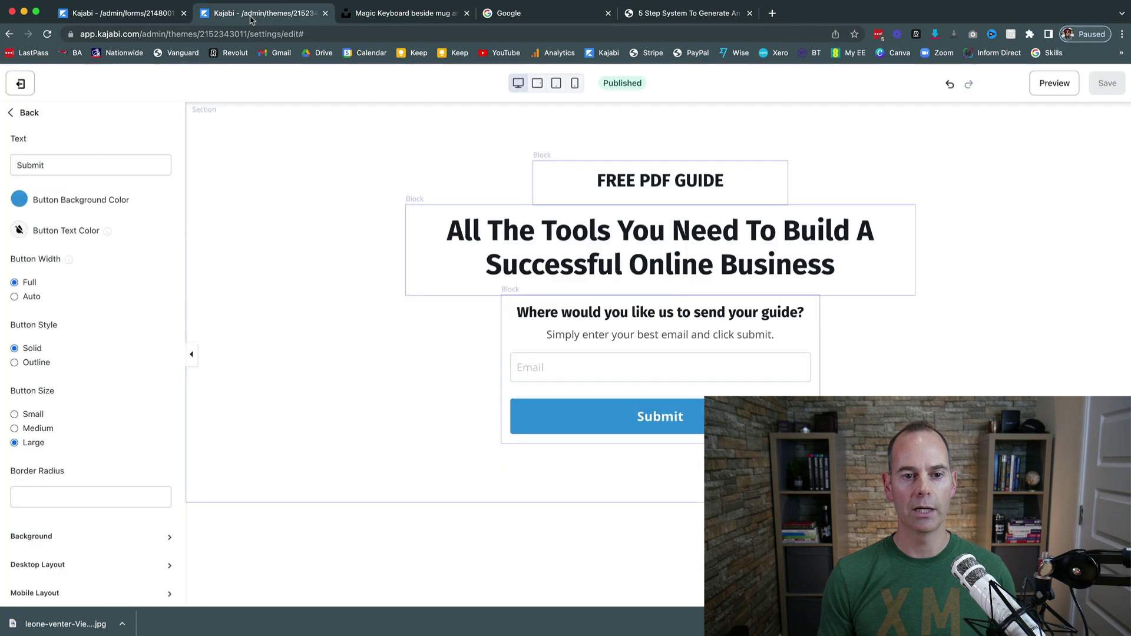
left_click(288, 382)
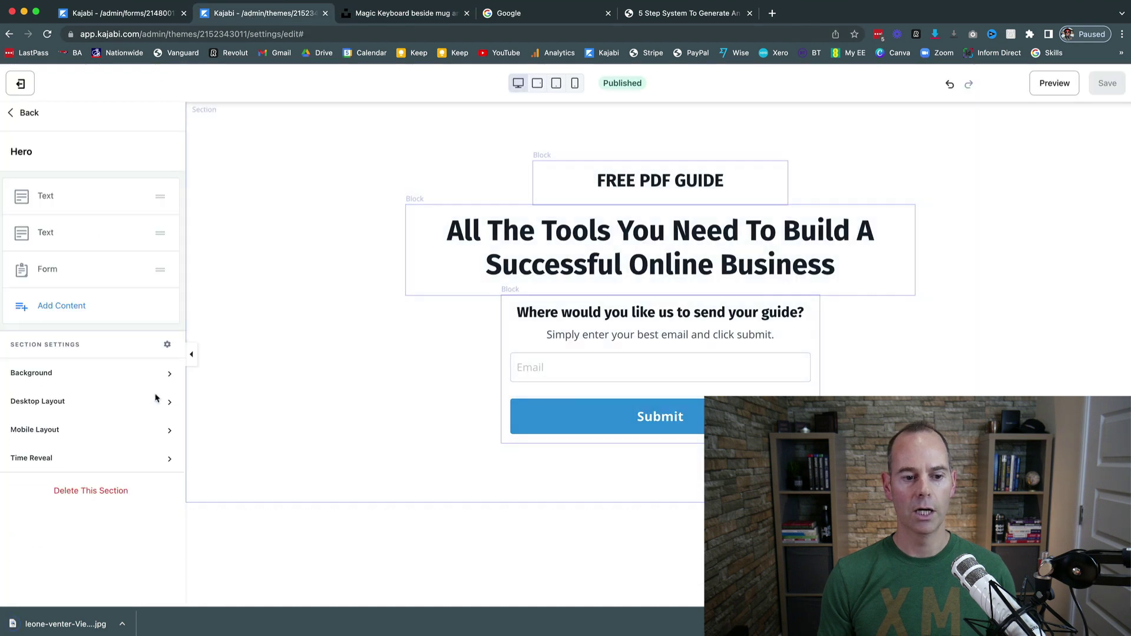
left_click(84, 377)
scroll(82, 404, "down", 5)
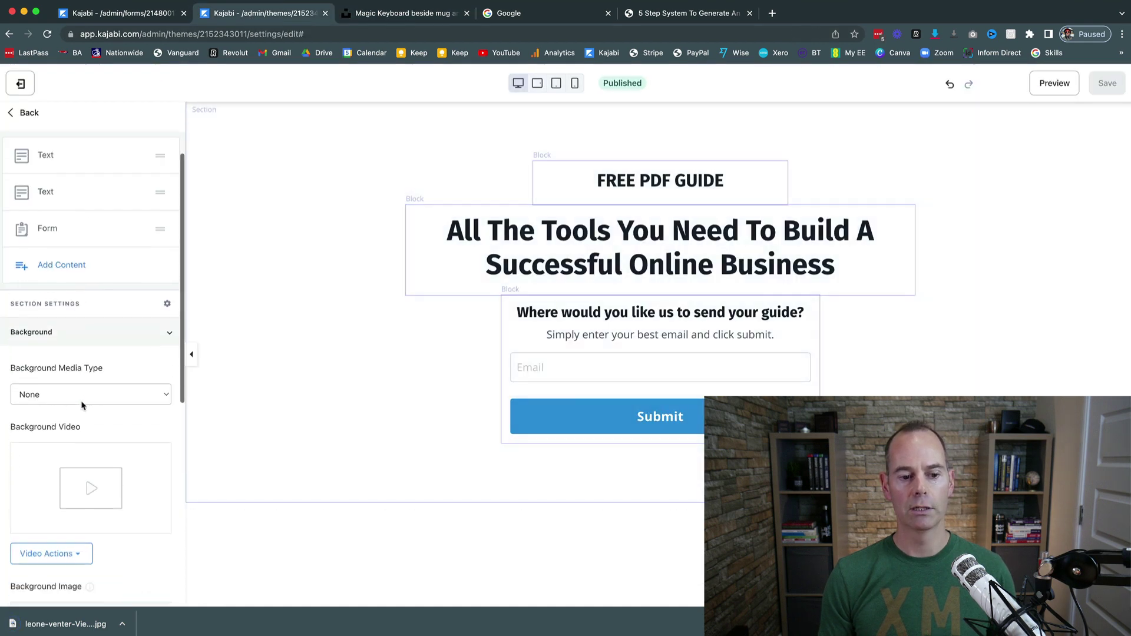
left_click(88, 469)
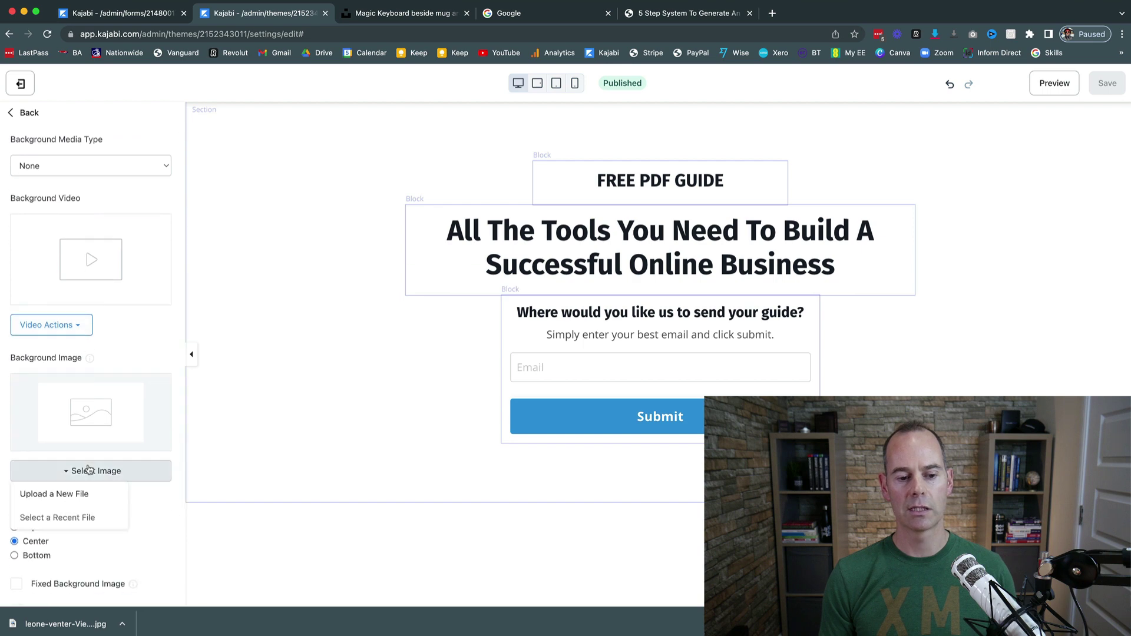
left_click(73, 495)
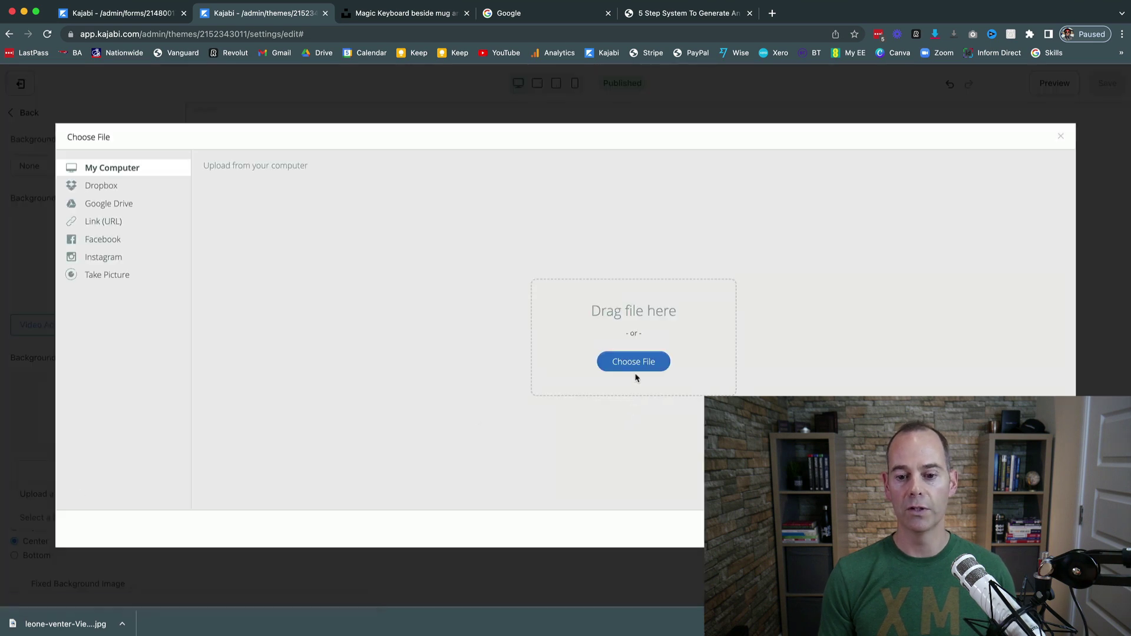
left_click(637, 367)
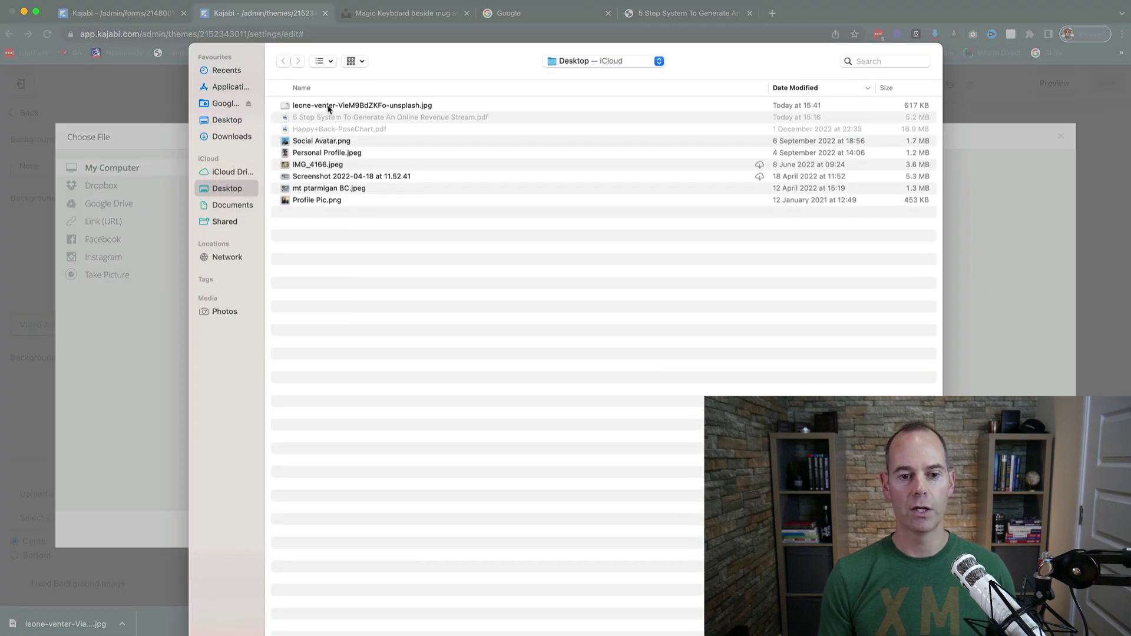
double_click(329, 108)
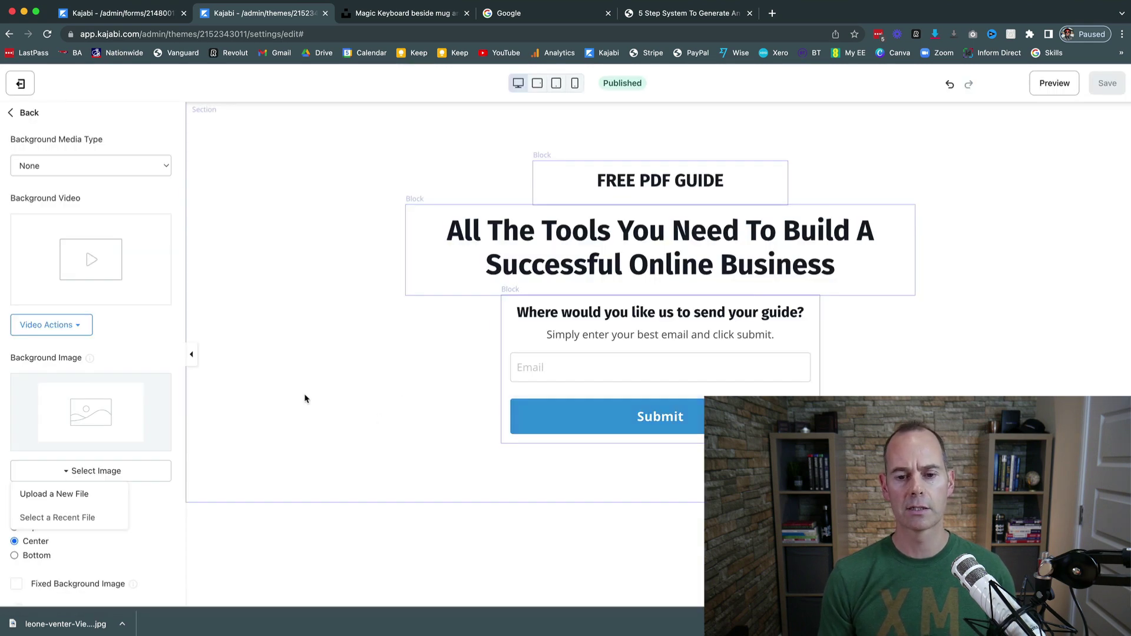
- Set the Hero section's background media type to Image and save the page
left_click(176, 334)
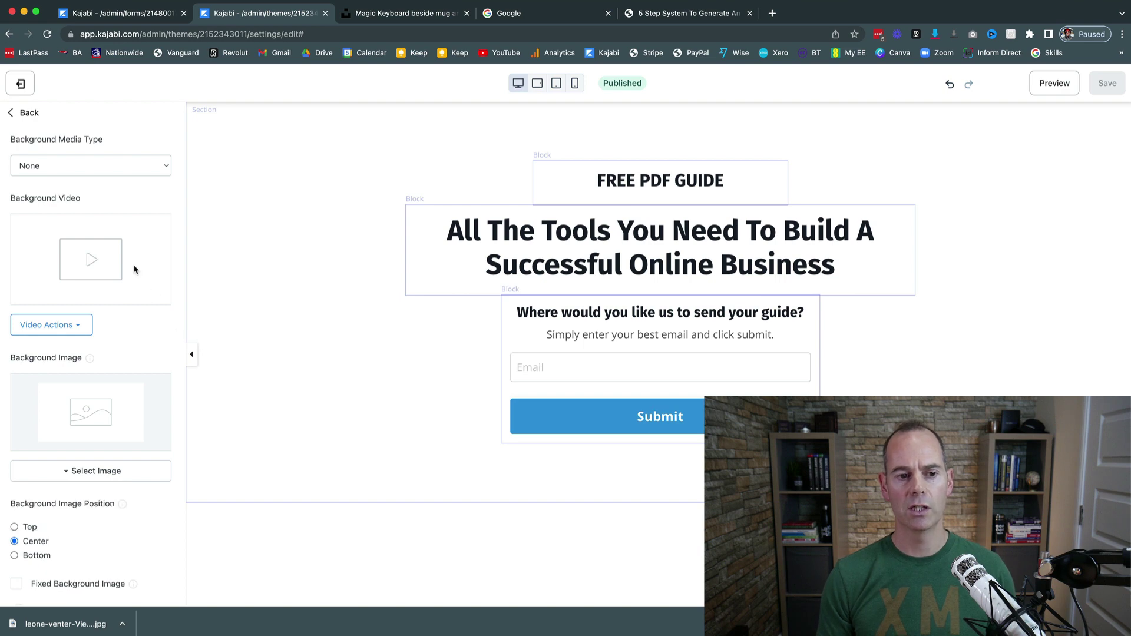
left_click(64, 171)
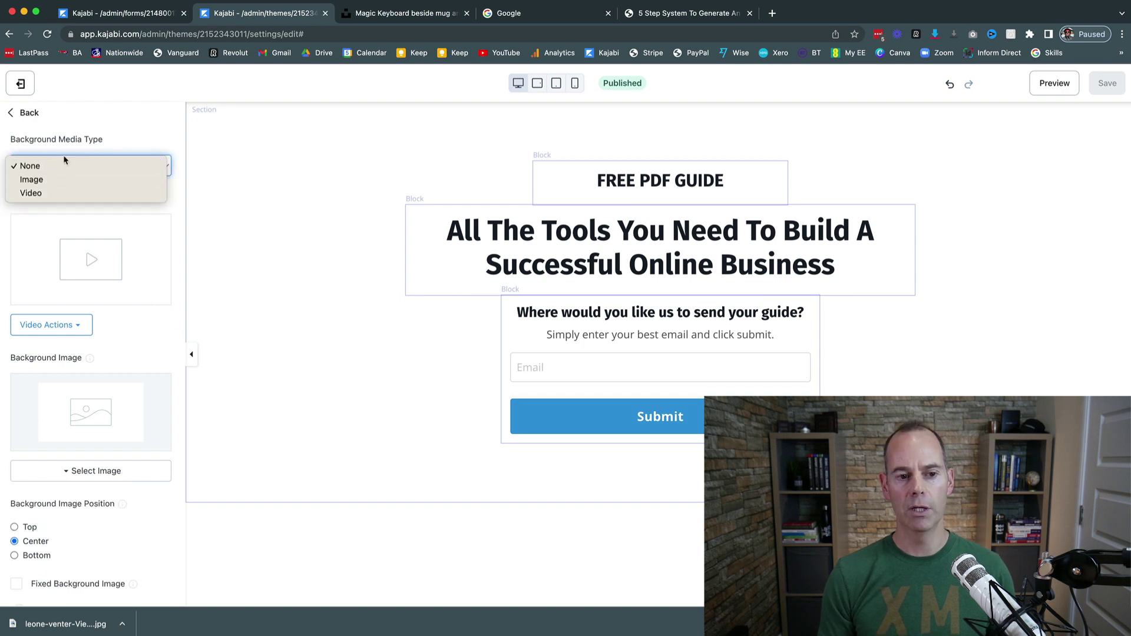
left_click(63, 179)
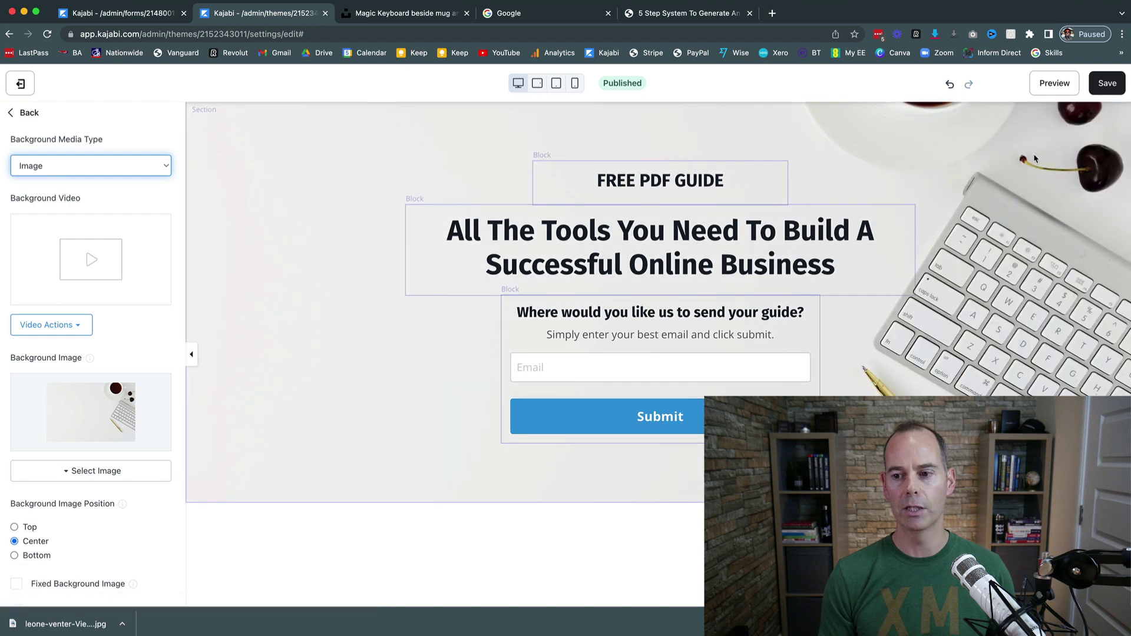
left_click(1108, 83)
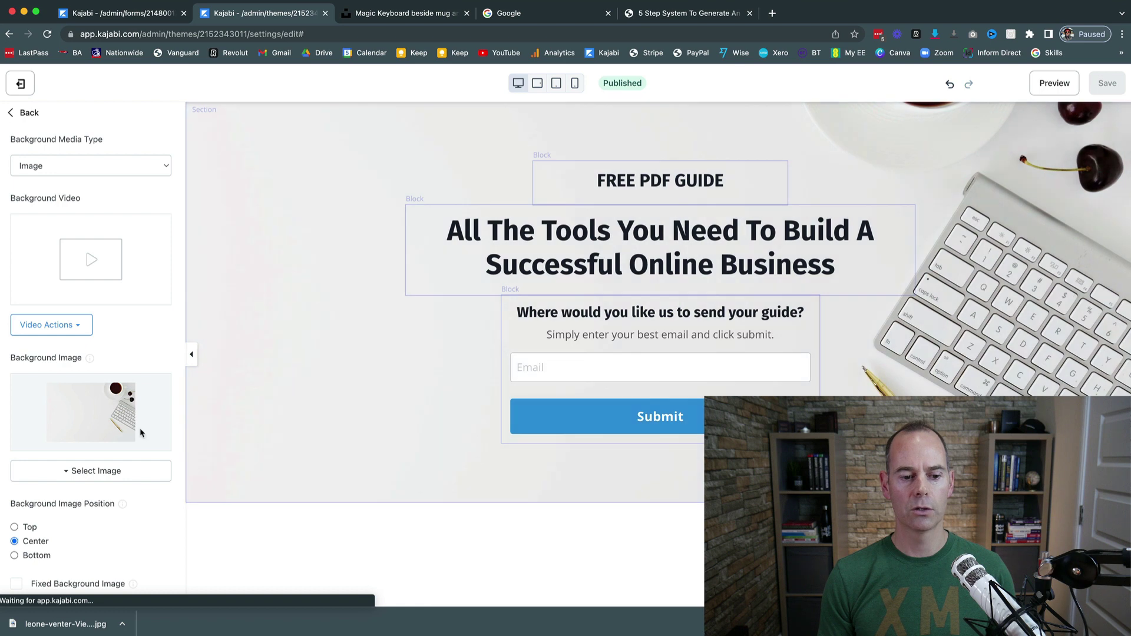
- Make the Hero section full height in its desktop layout settings
scroll(141, 430, "down", 3)
left_click(77, 500)
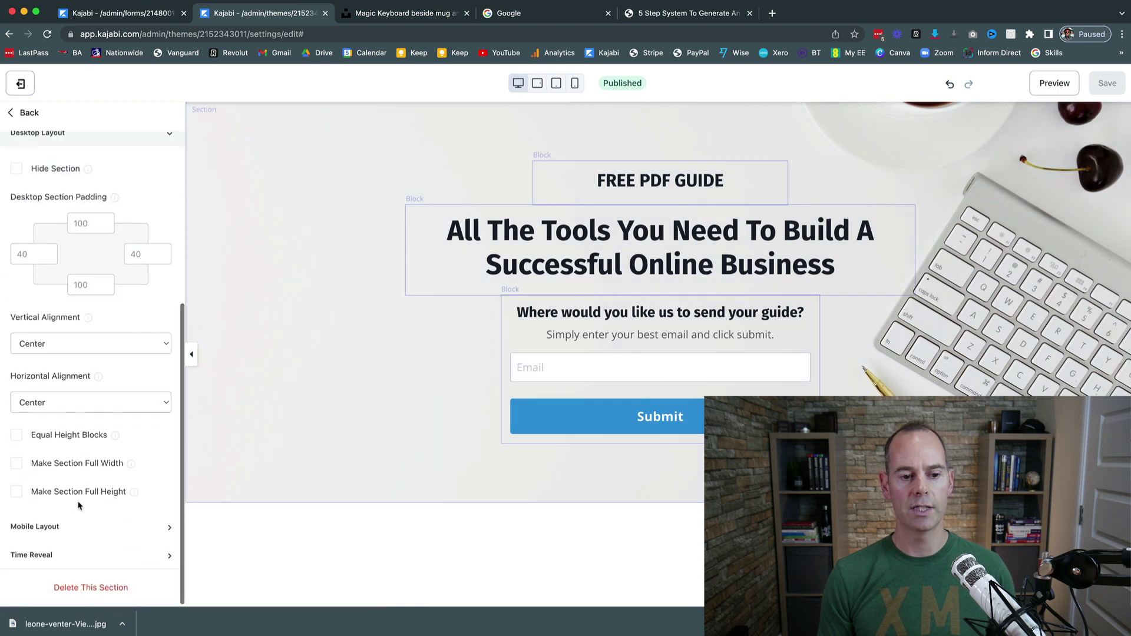
left_click(17, 492)
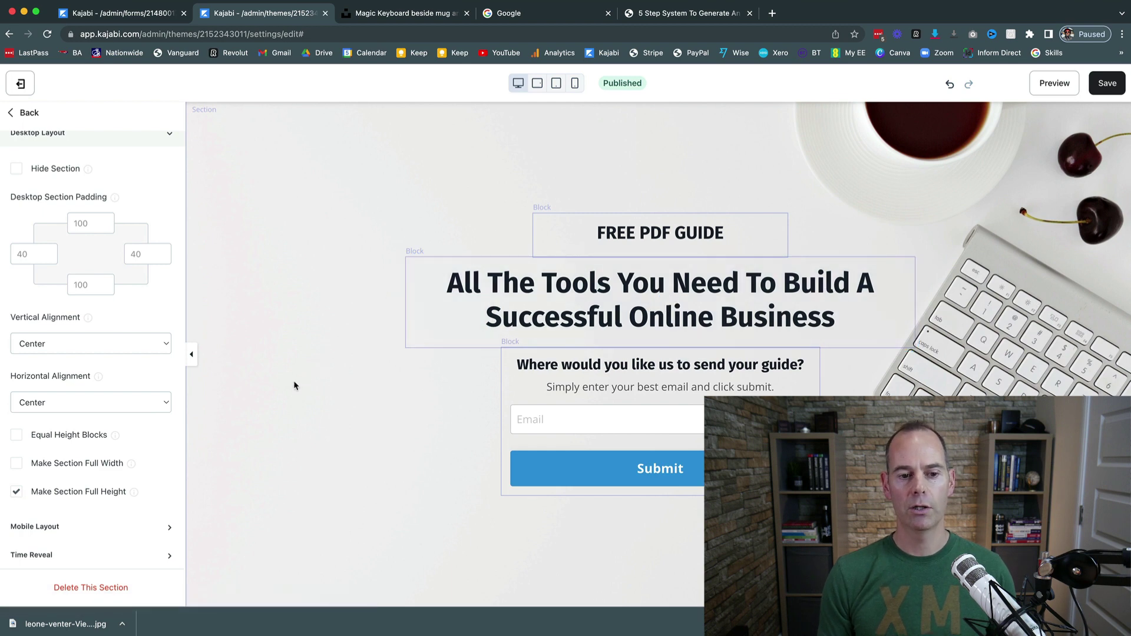
- Set the Hero section's background color to the gray-green preset swatch with RGB 149, 165, 166
scroll(100, 312, "up", 5)
left_click(61, 333)
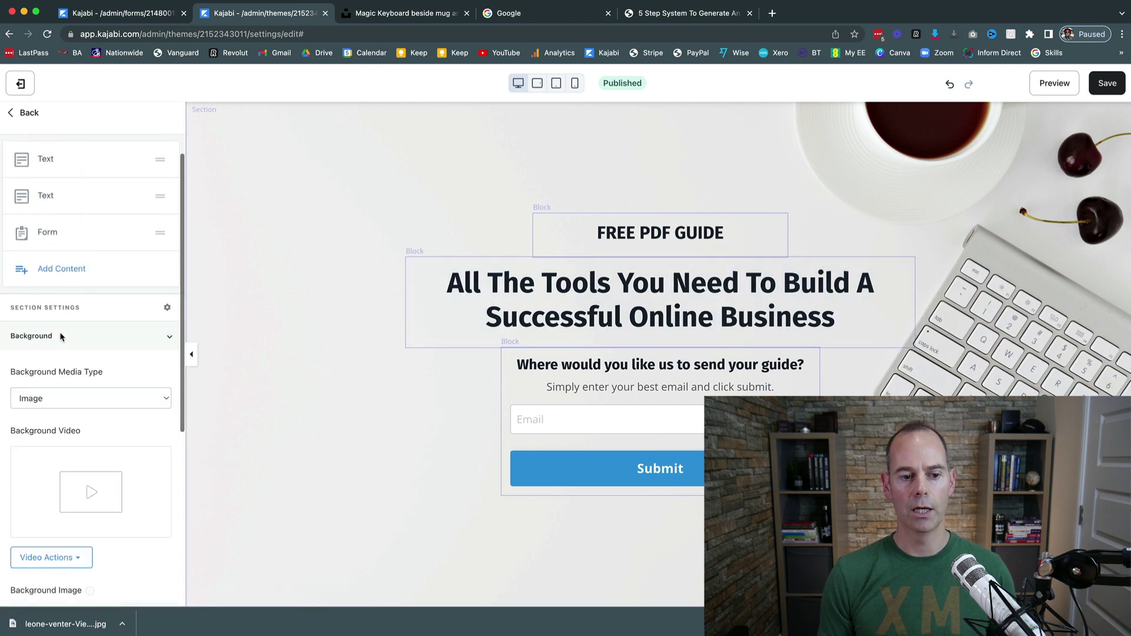
scroll(59, 333, "down", 5)
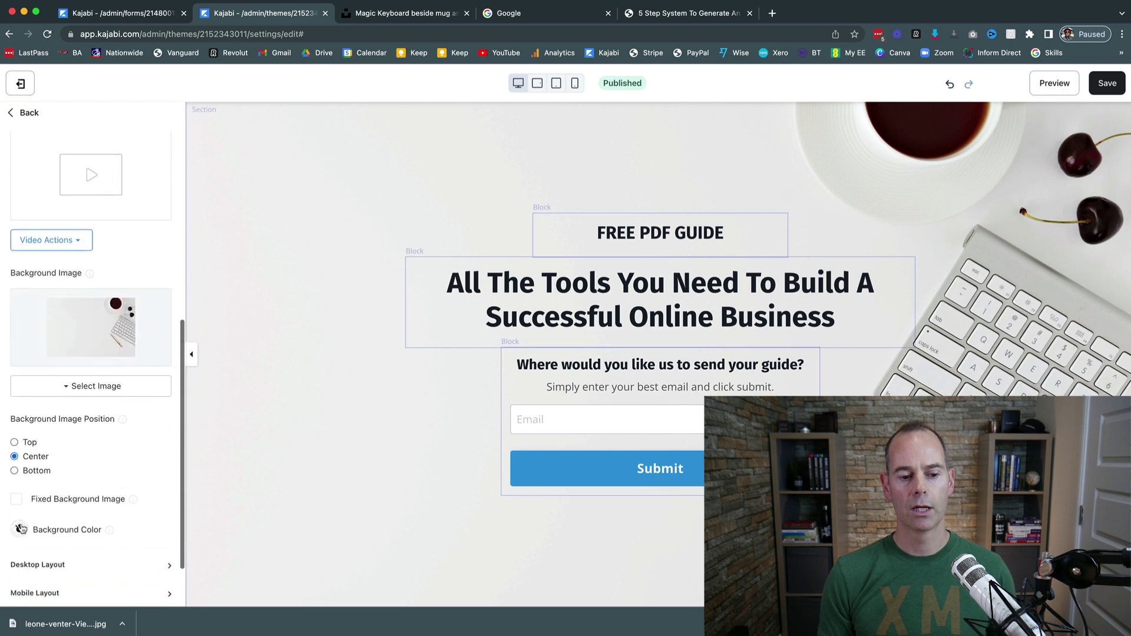
left_click(20, 529)
scroll(142, 478, "down", 1)
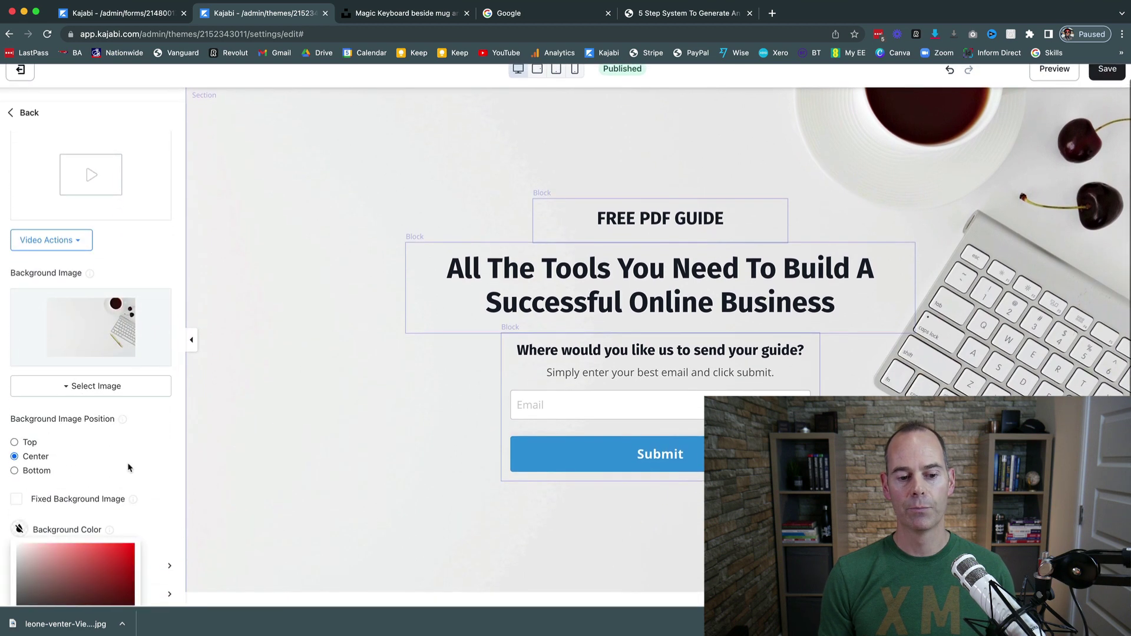
left_click(22, 531)
scroll(144, 543, "down", 2)
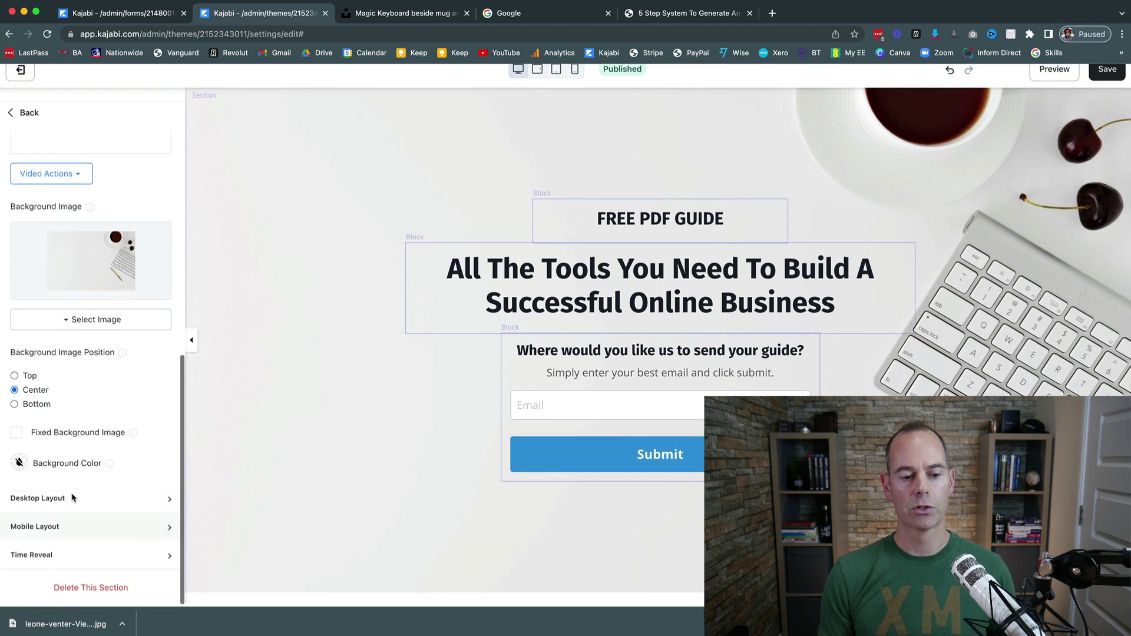
left_click(20, 463)
scroll(115, 560, "down", 2)
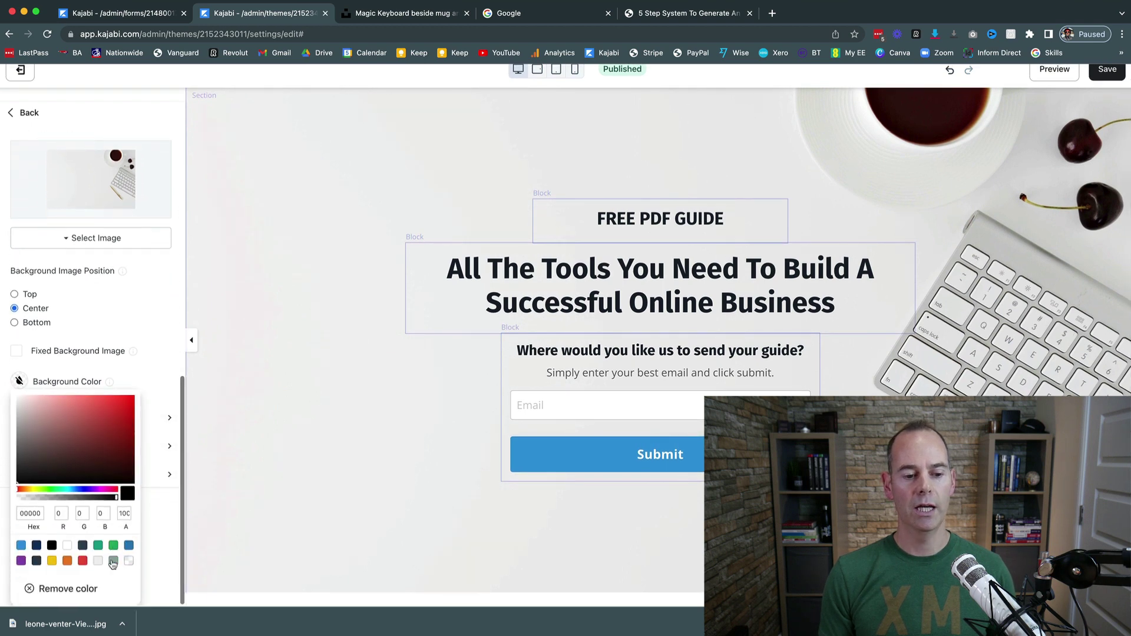
left_click(114, 562)
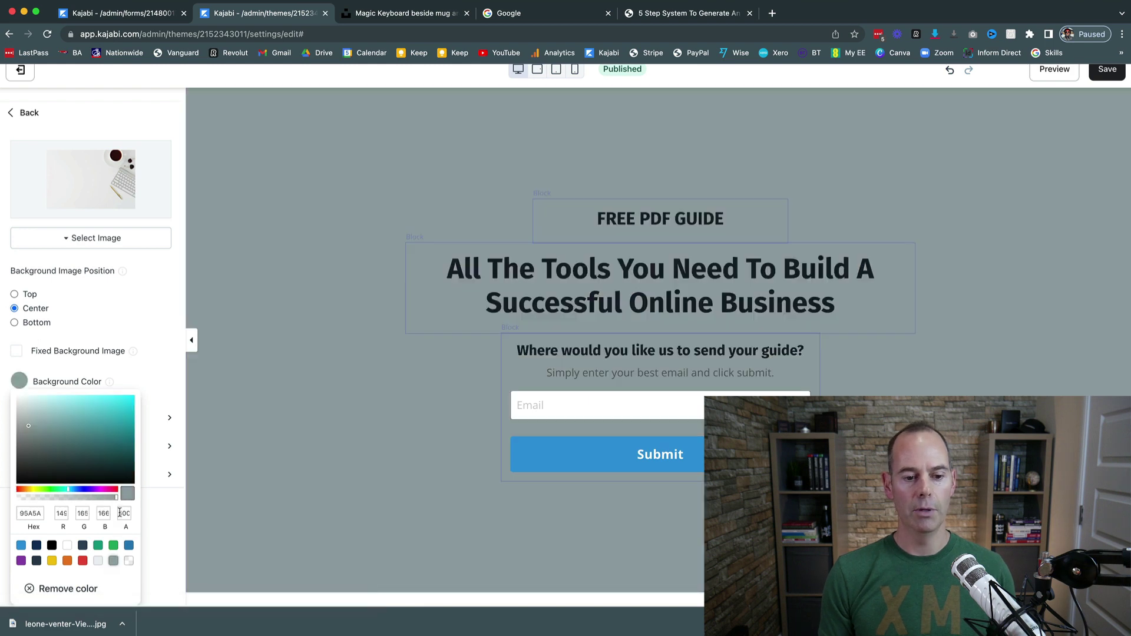
- Reduce the Hero background color's opacity to 25, then save and preview the page
left_click_drag(117, 499, 73, 504)
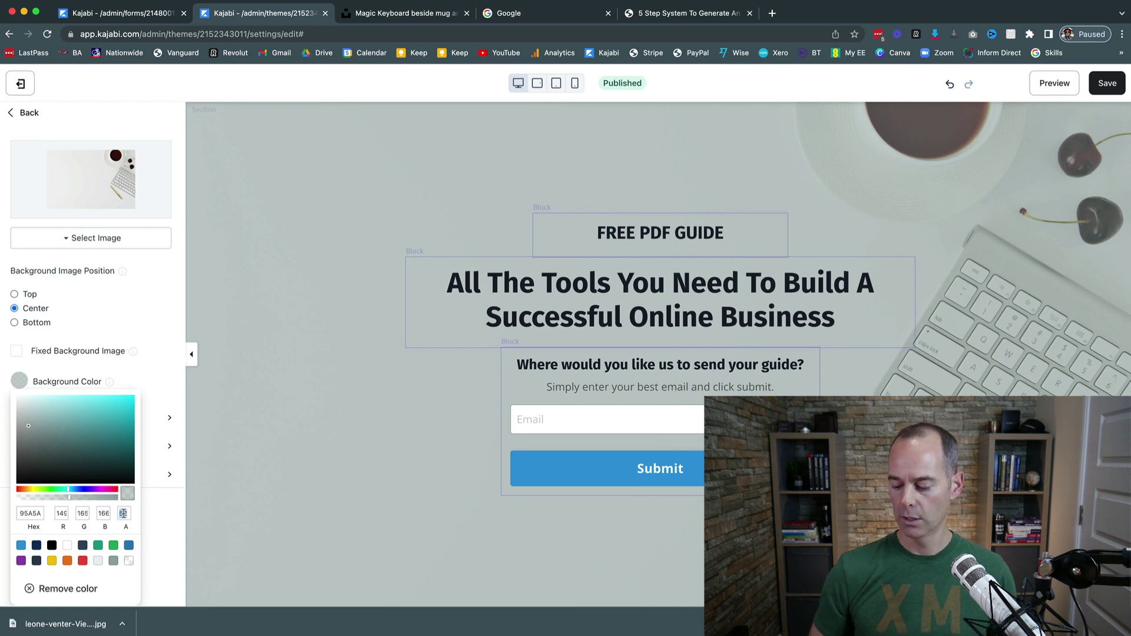
type("25")
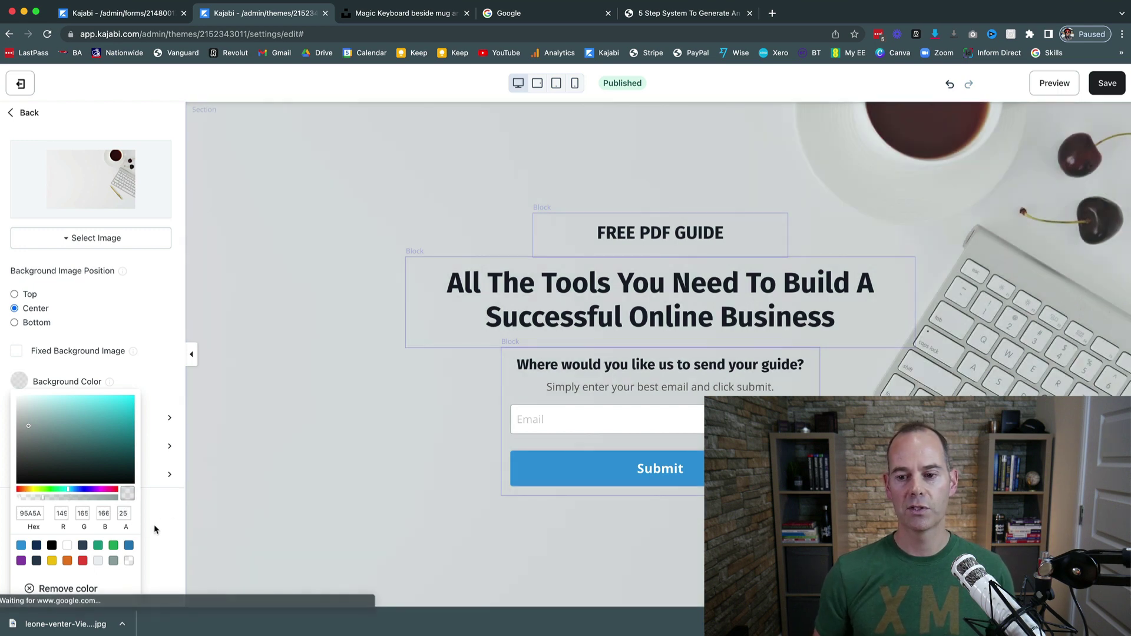
left_click(160, 519)
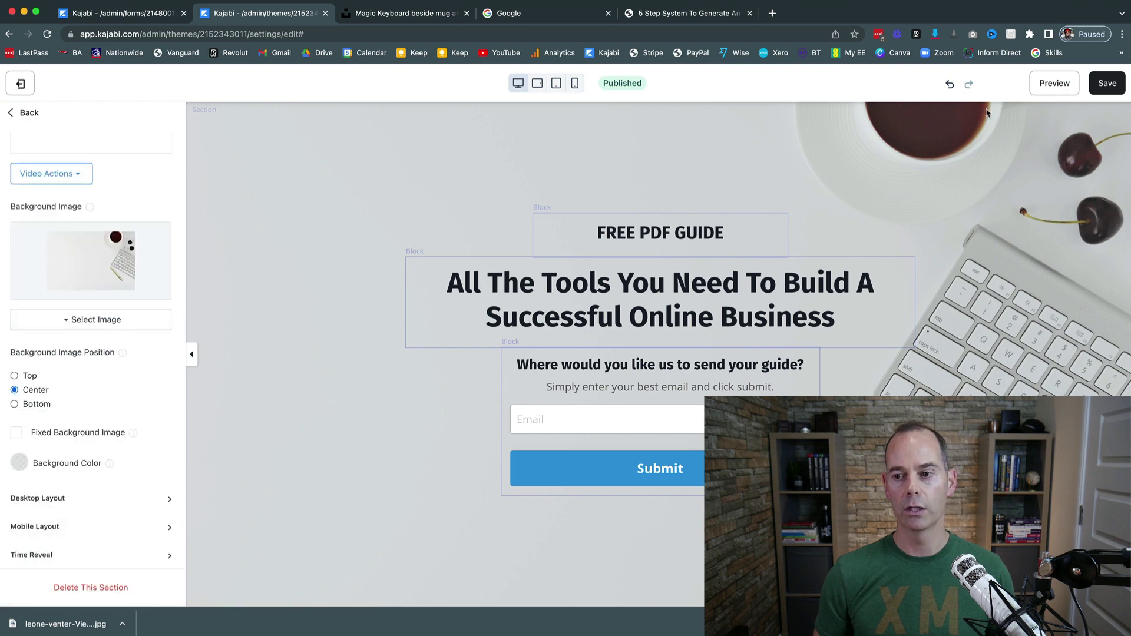
left_click(1106, 83)
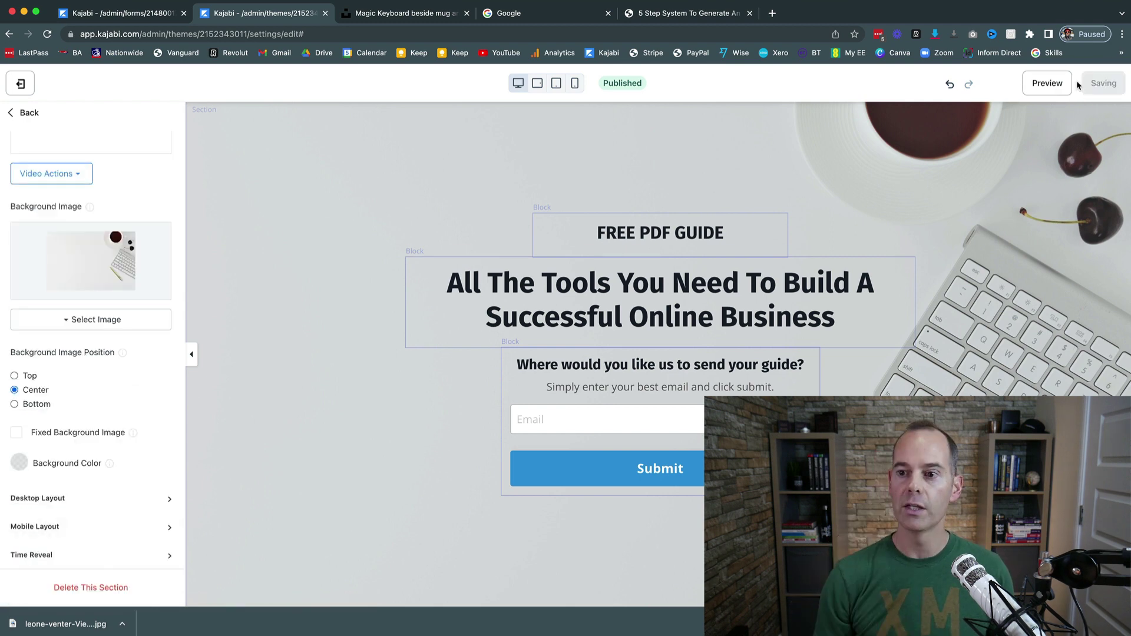
left_click(1041, 86)
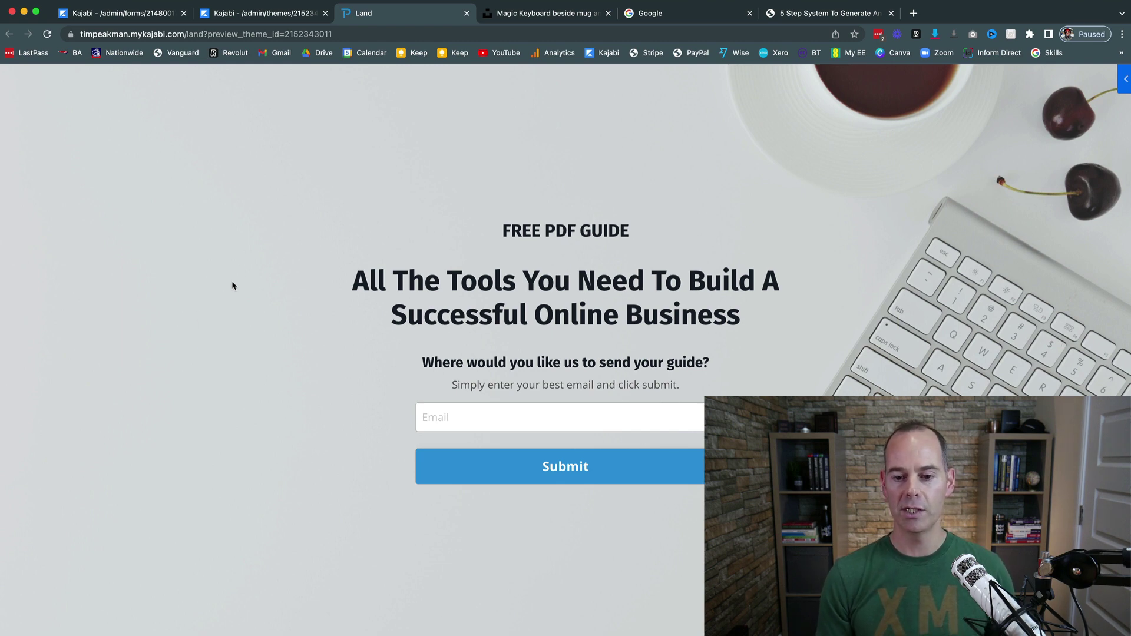
- Return to the page editor and set the form block's disclaimer text to "When you sign up, we will send you weekly bonus emails"
left_click(253, 13)
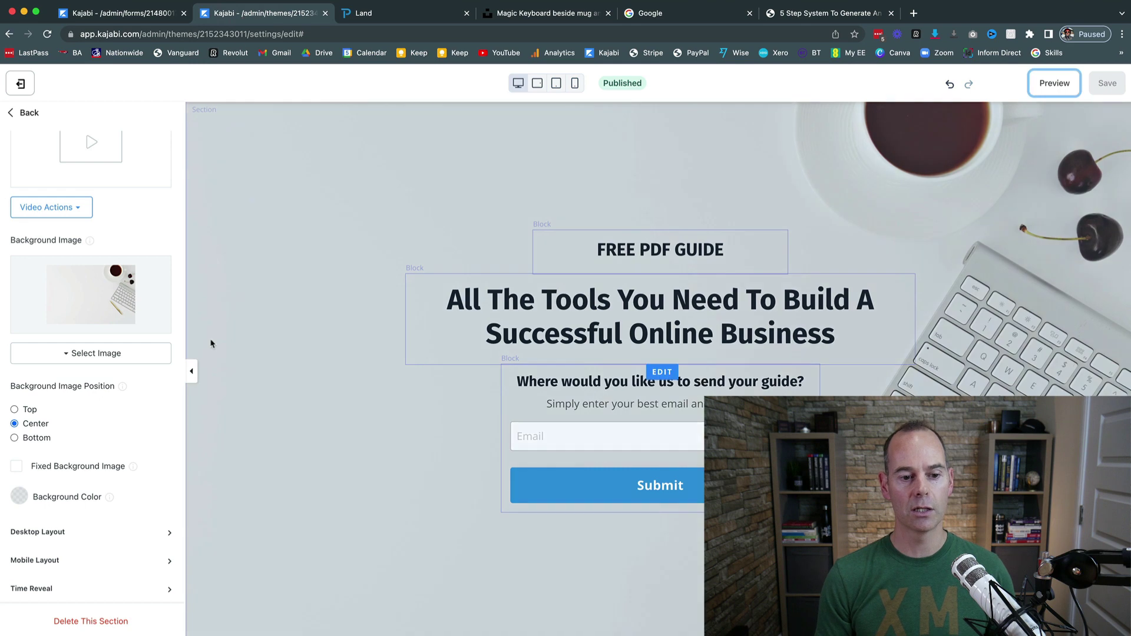
left_click(524, 411)
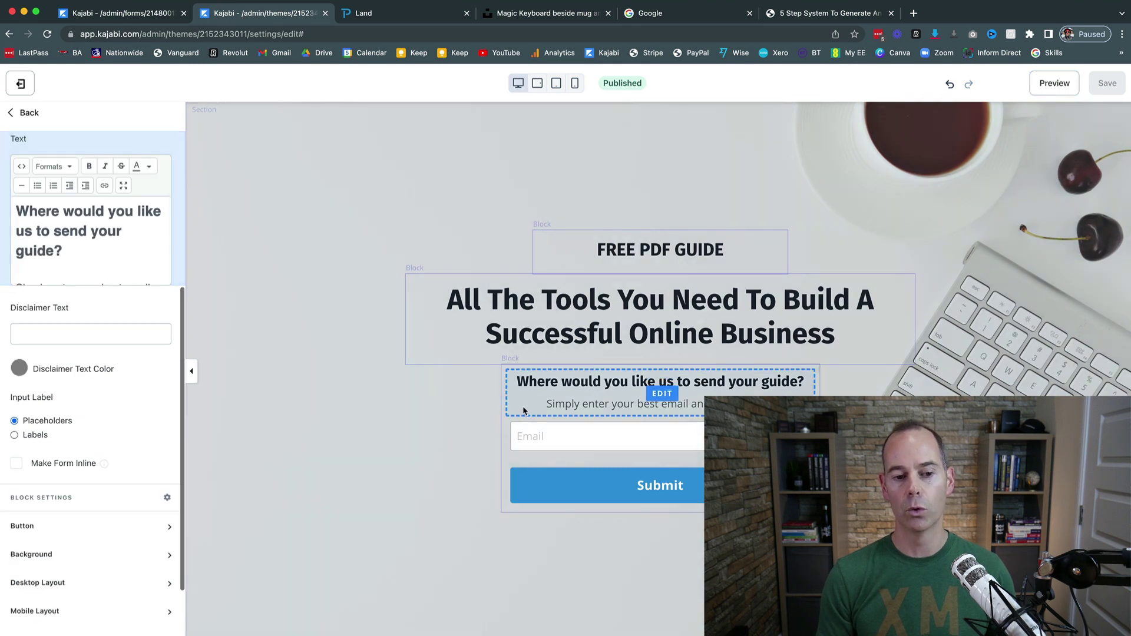
left_click(60, 336)
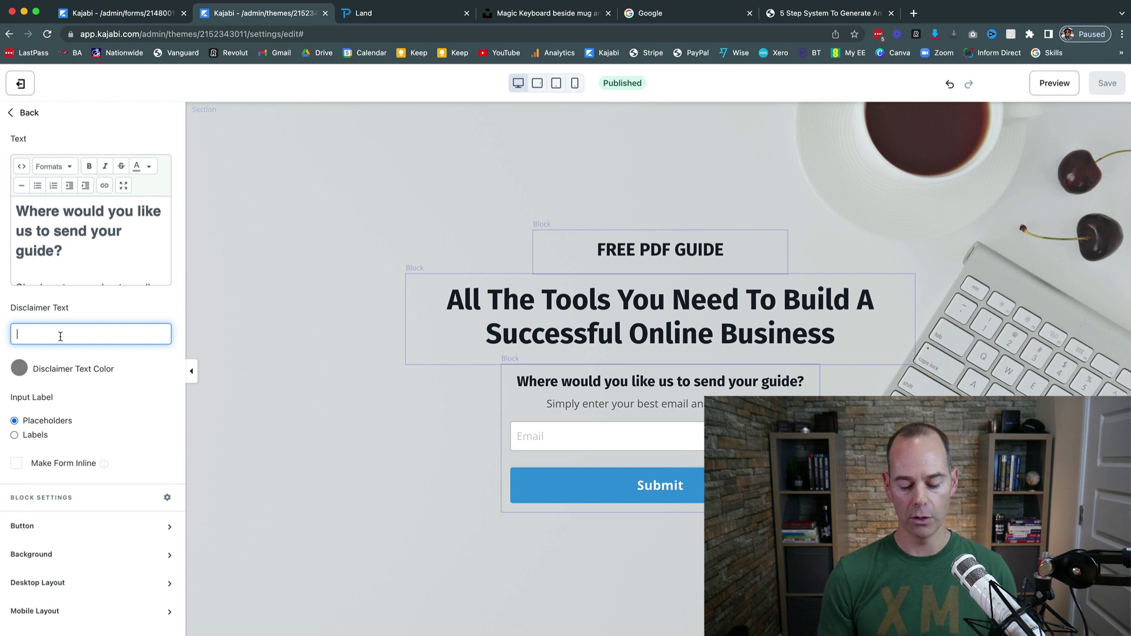
type("When ")
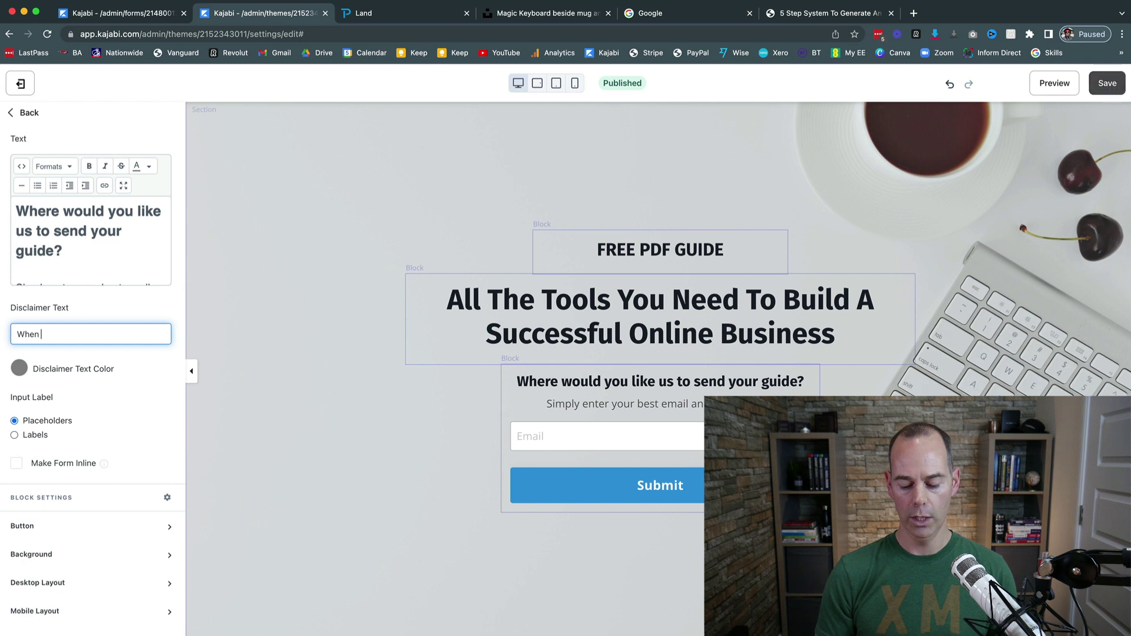
type("you sign up")
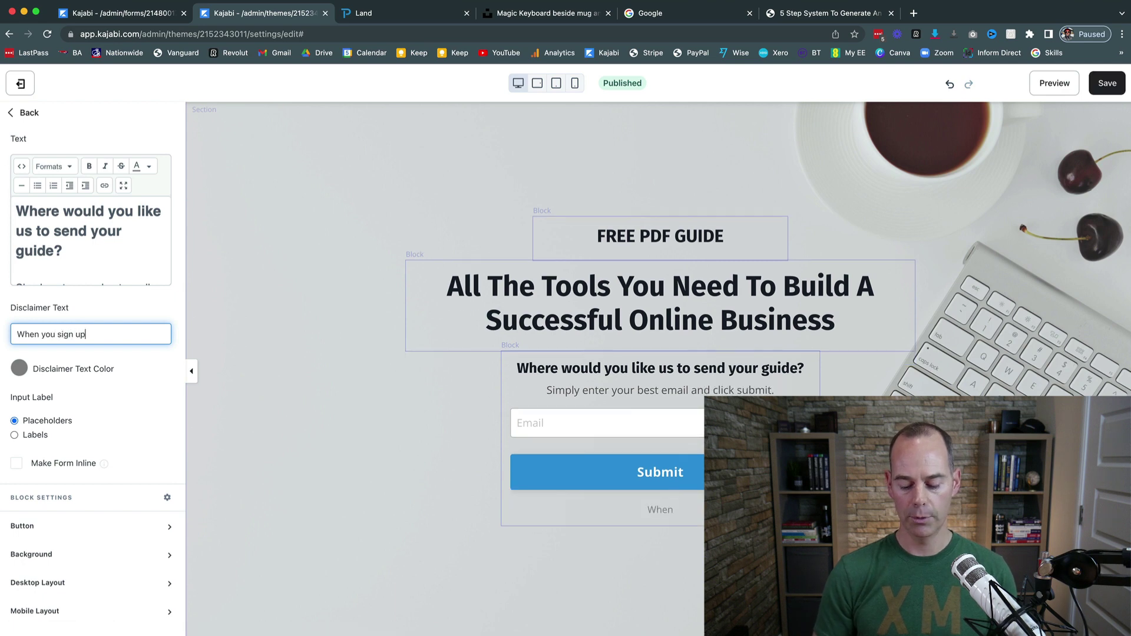
type(", we will s")
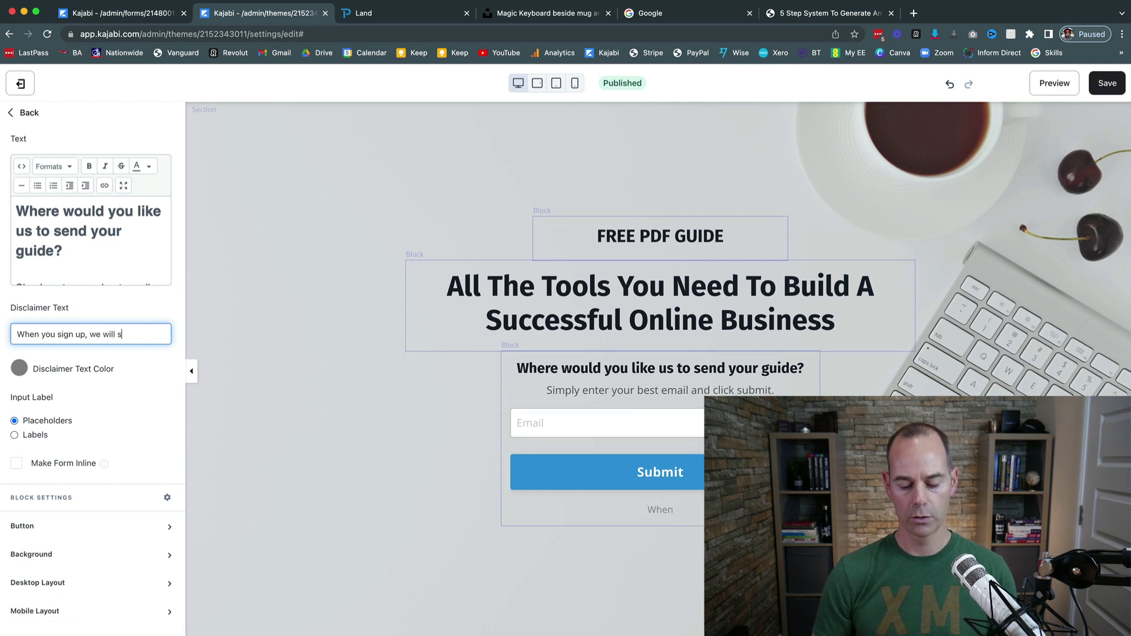
type("end you week")
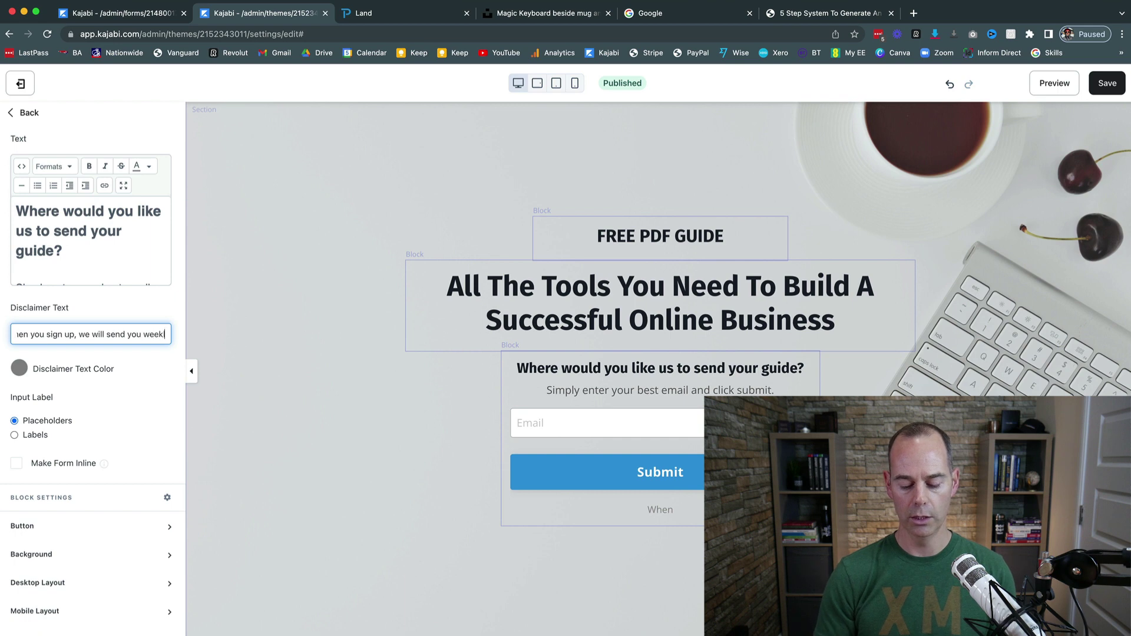
type("ly bonus ema")
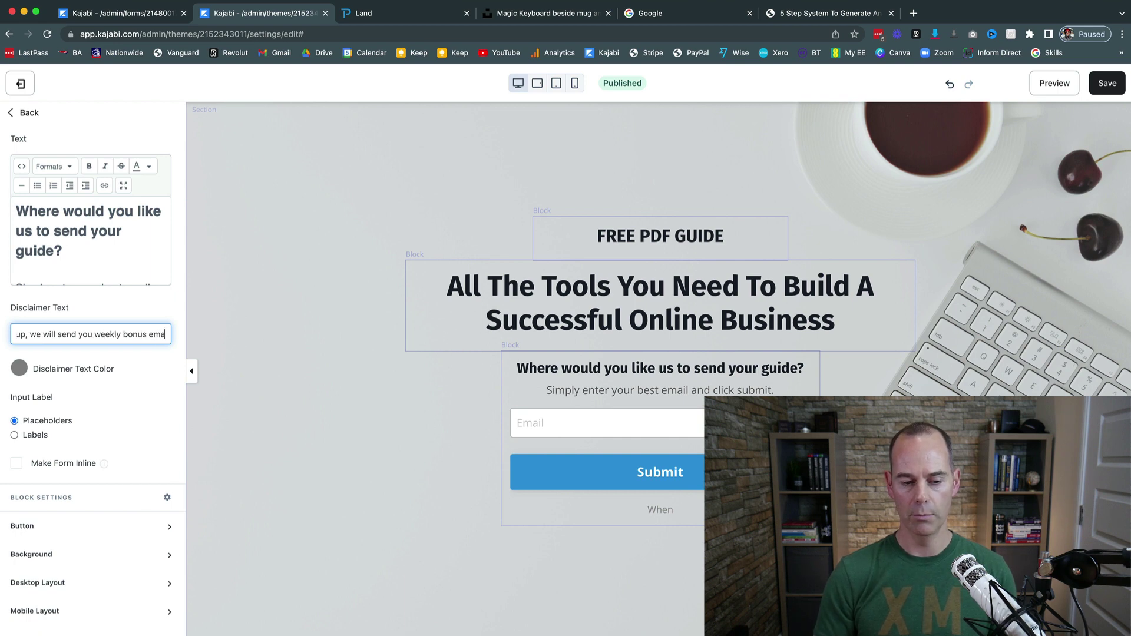
type("ils")
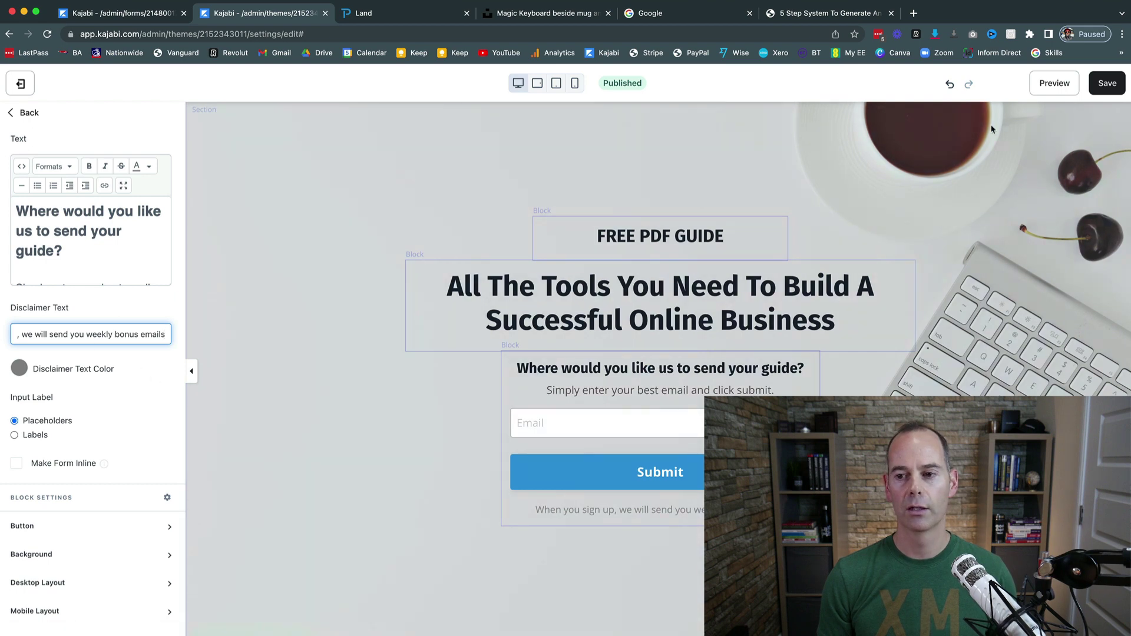
- Save the page, preview the form with its disclaimer text, and return to the editor
left_click(1101, 89)
left_click(1046, 85)
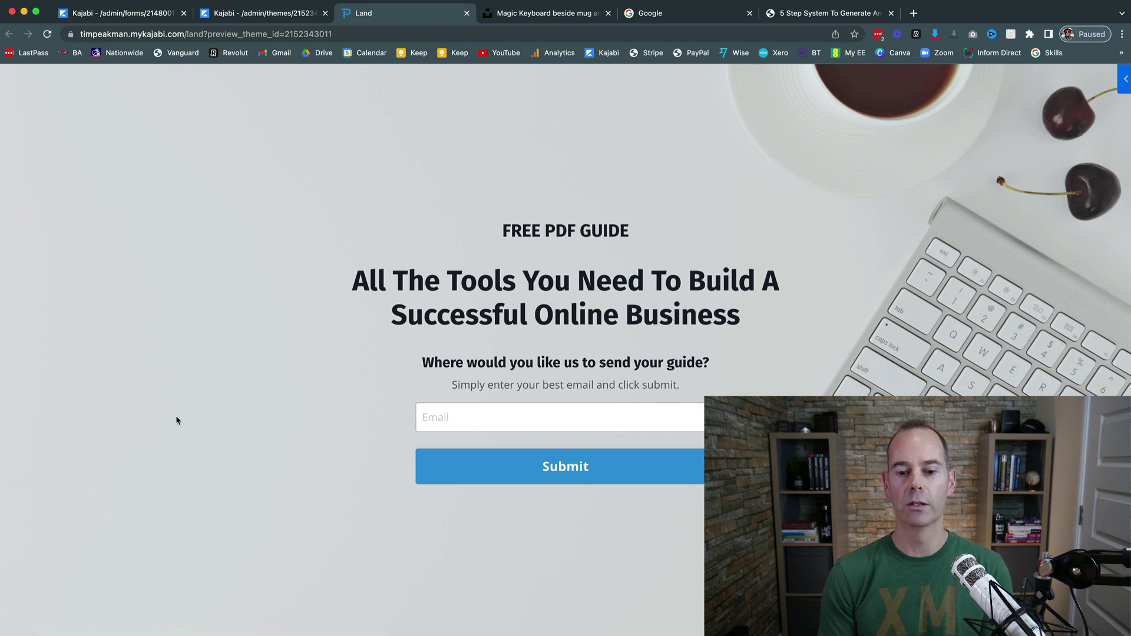
left_click(268, 18)
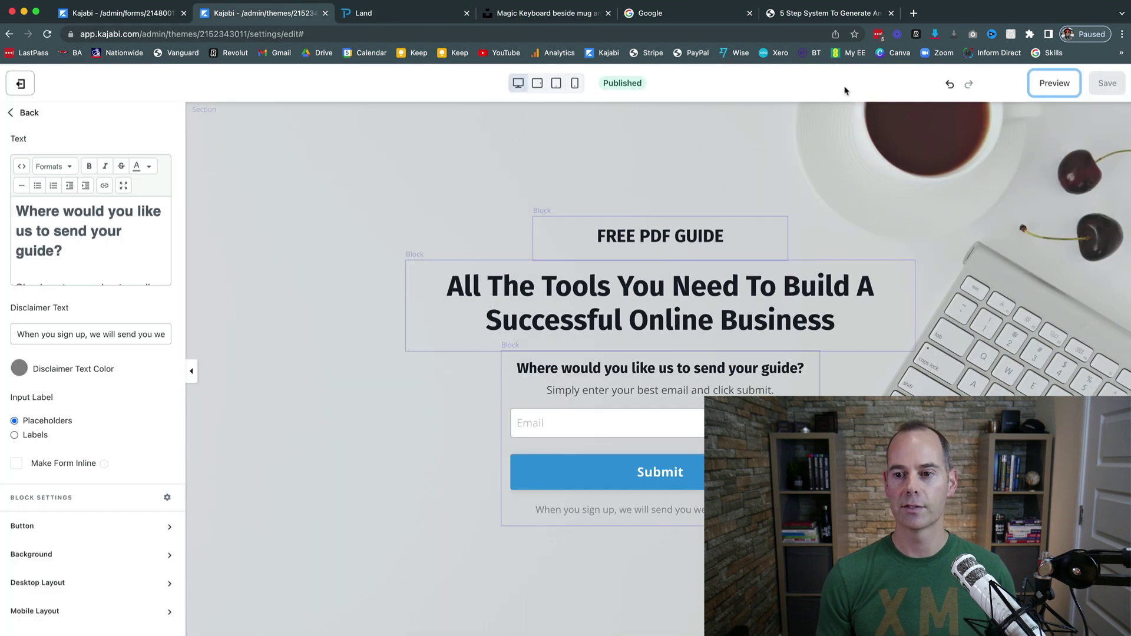
left_click(1041, 85)
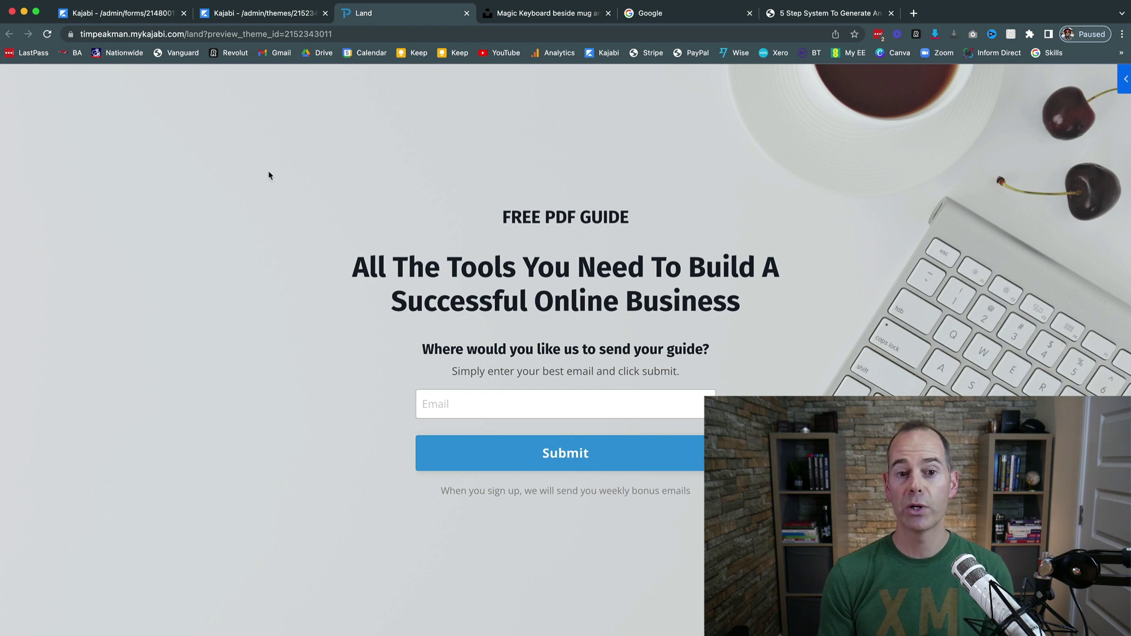
left_click(262, 16)
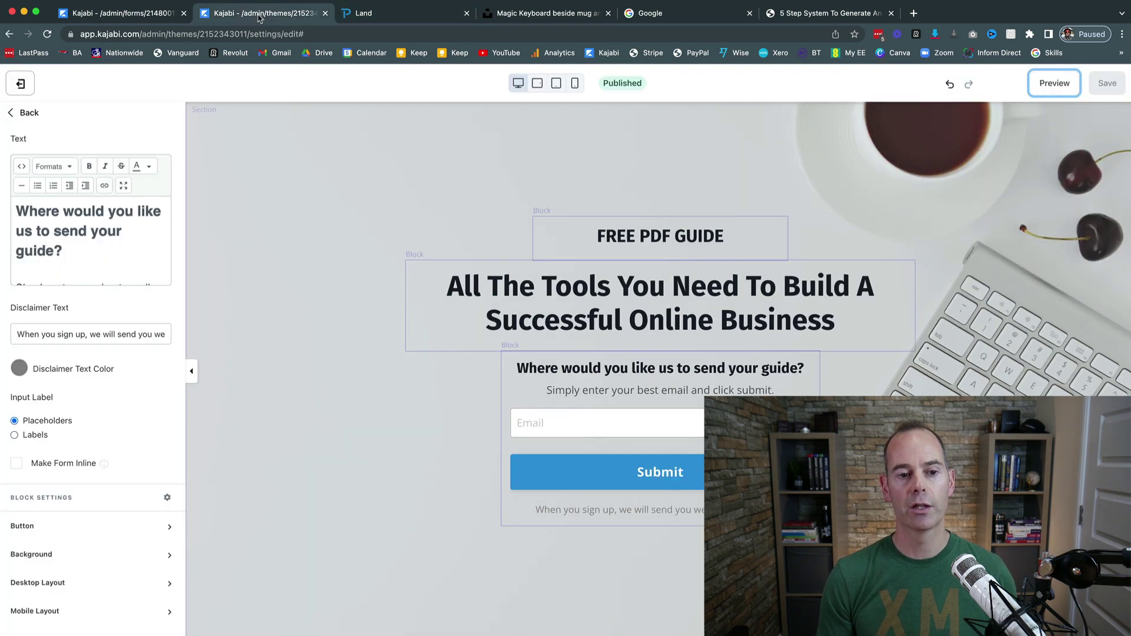
- Switch to the phone view, center the FREE PDF GUIDE block's mobile text, and save the page
left_click(299, 293)
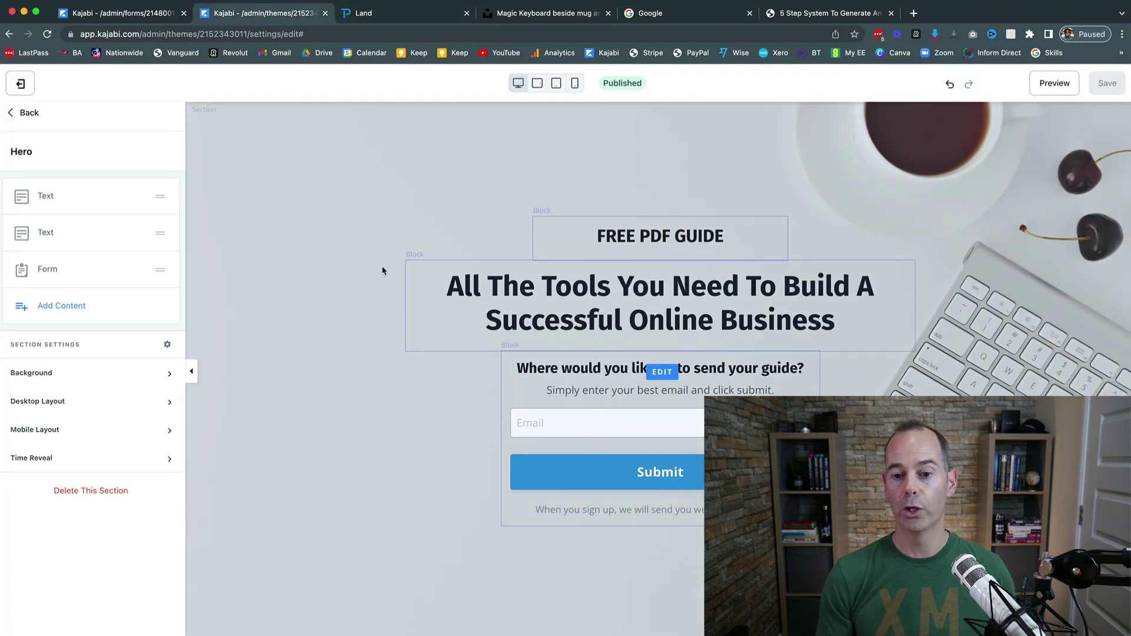
left_click(575, 83)
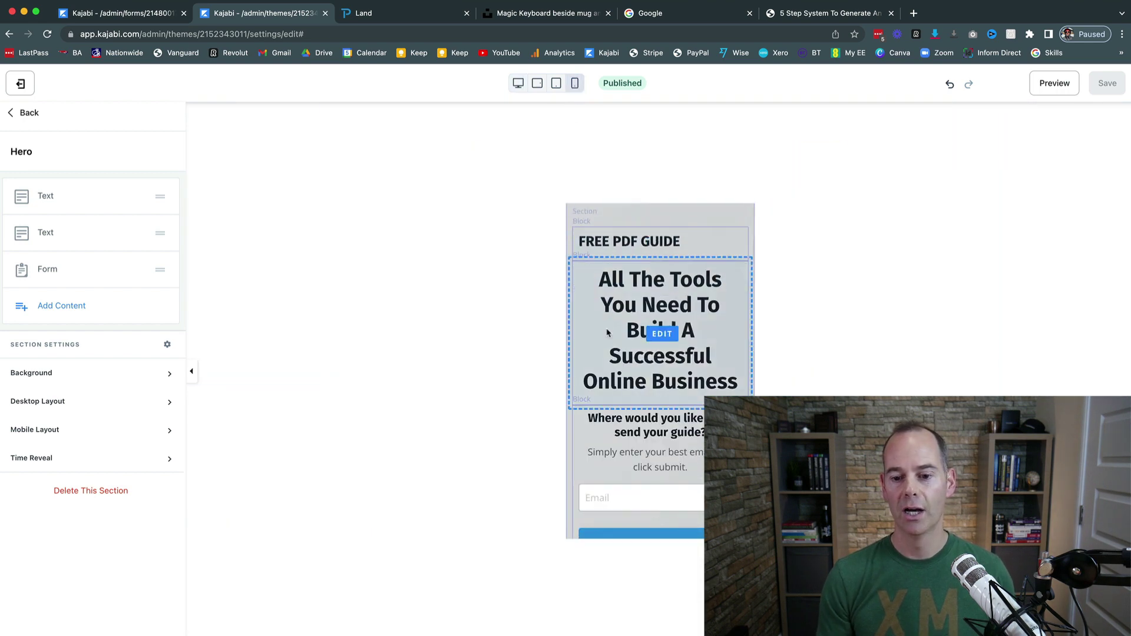
scroll(607, 332, "down", 3)
scroll(607, 332, "up", 3)
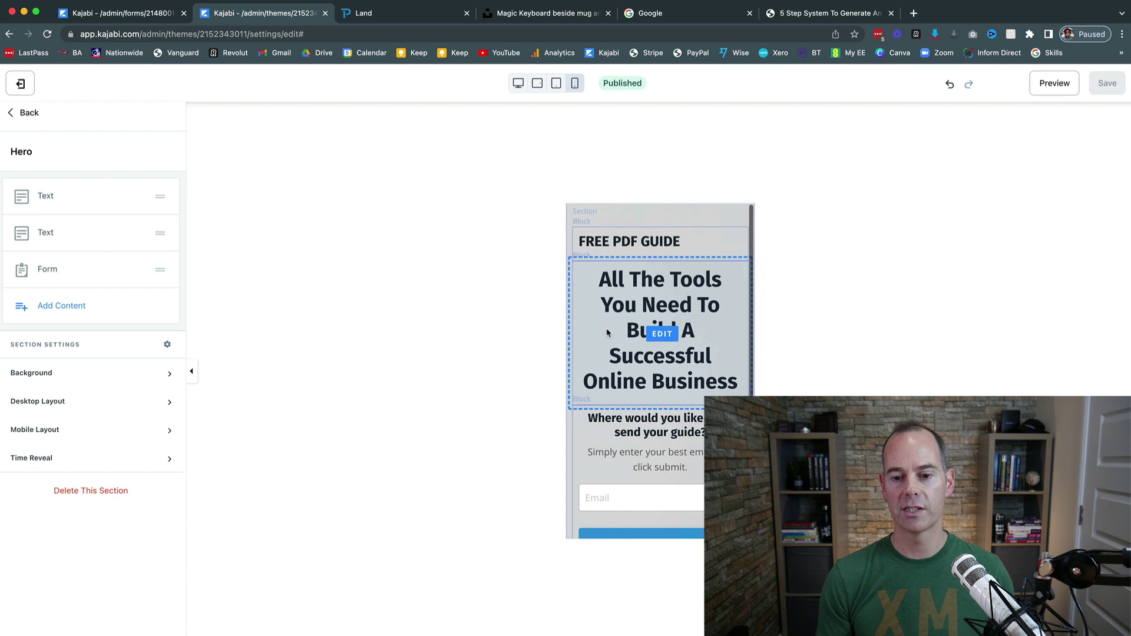
left_click(603, 244)
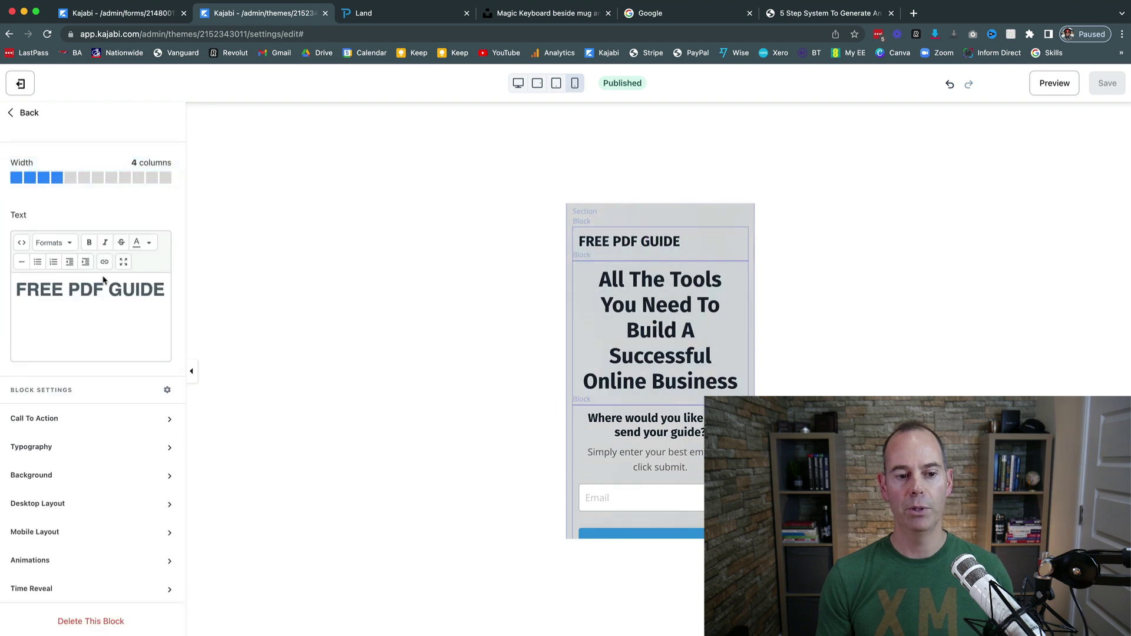
left_click(69, 534)
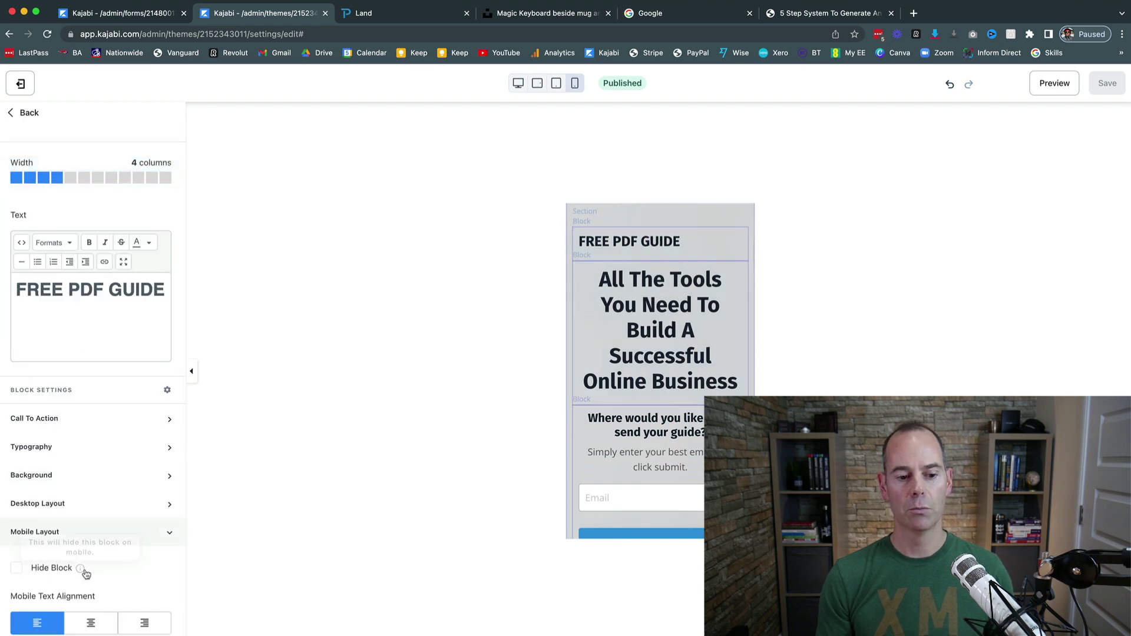
mouse_move(81, 569)
left_click(91, 623)
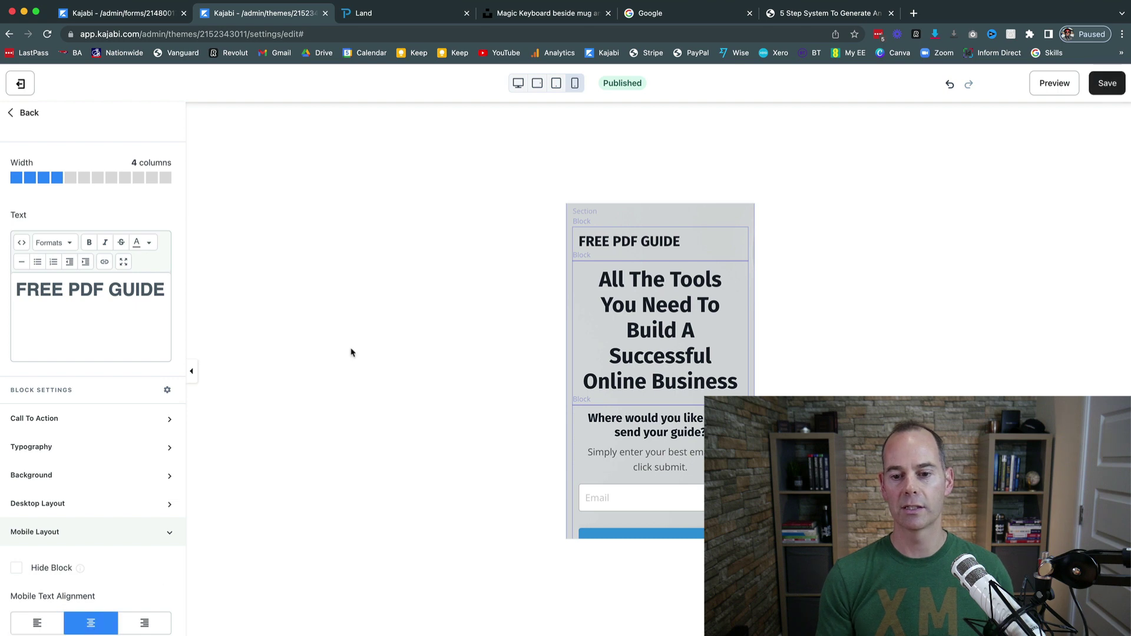
left_click(1101, 87)
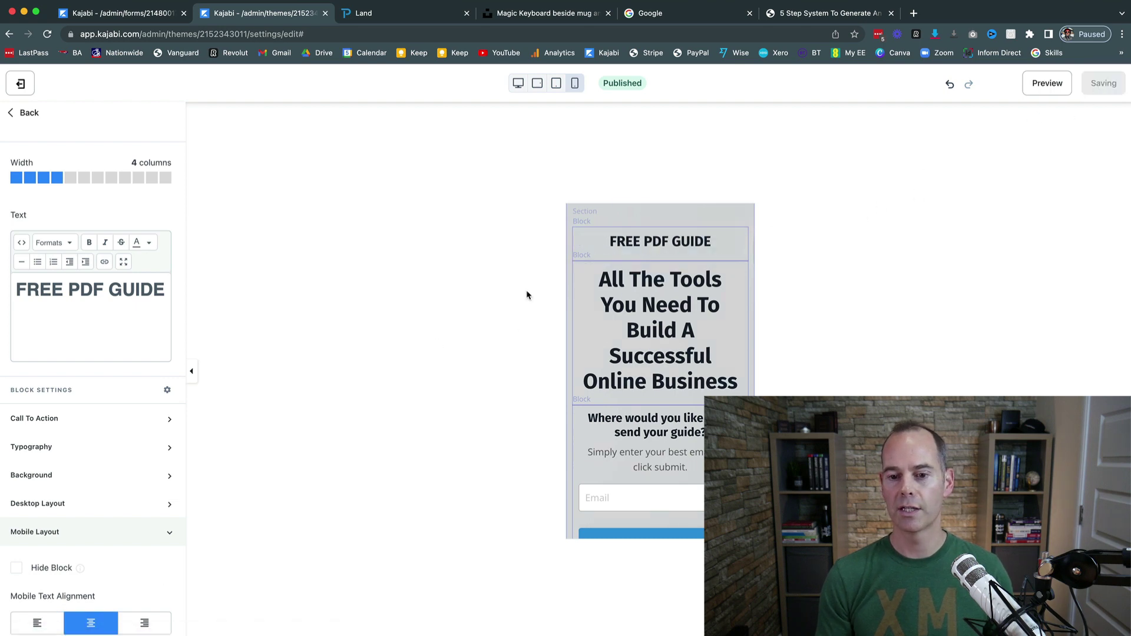
- Review the phone layout from the heading to the disclaimer text and open the form block's settings
scroll(576, 321, "down", 3)
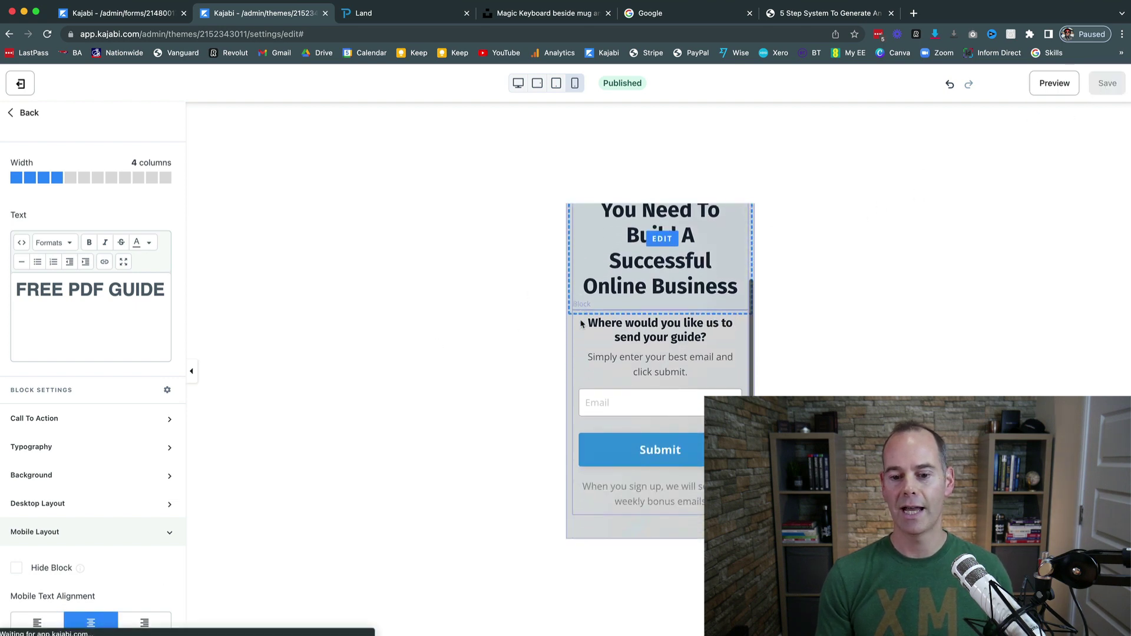
scroll(581, 323, "up", 3)
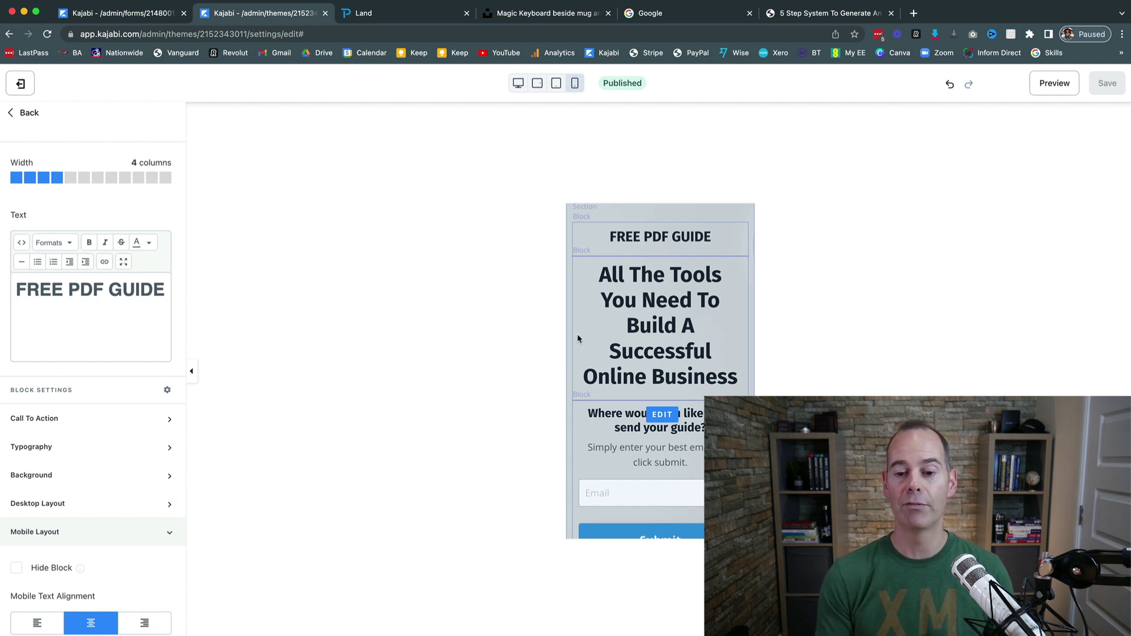
scroll(579, 339, "down", 3)
scroll(586, 332, "up", 3)
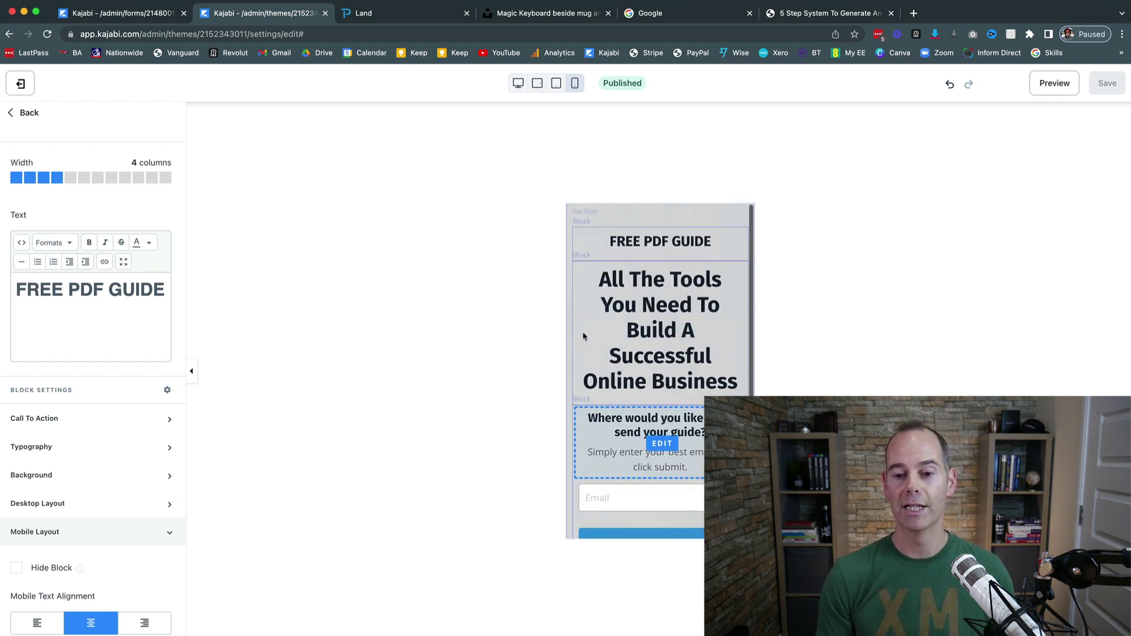
scroll(586, 331, "down", 3)
left_click(599, 402)
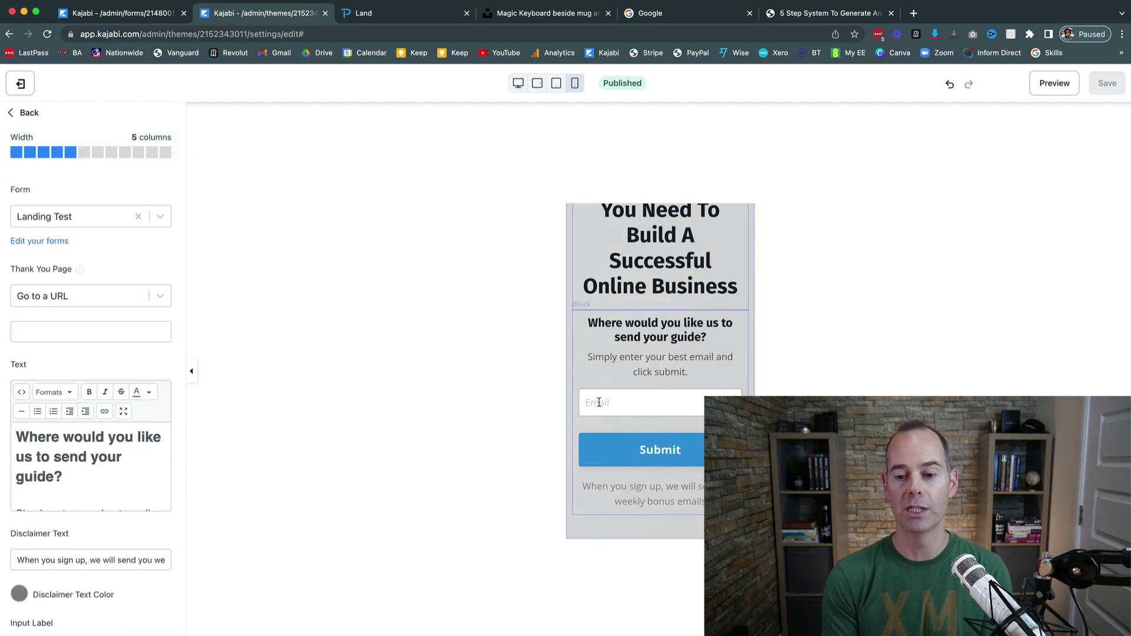
- Restore the desktop view, leave the page editor, and open the details of the Land landing page
left_click(518, 83)
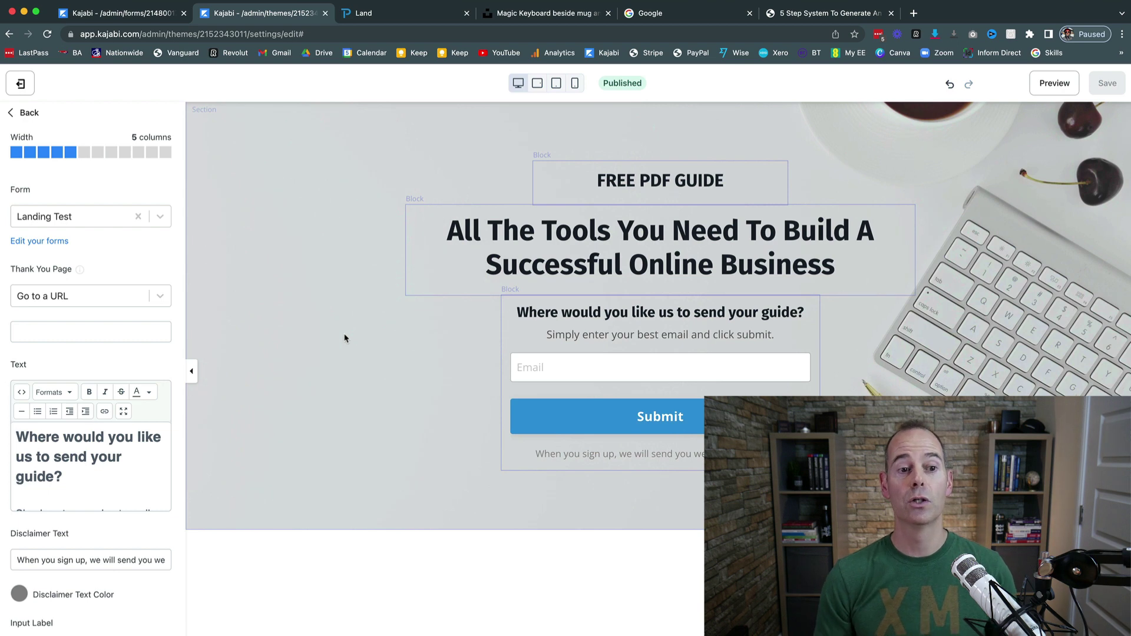
left_click(25, 86)
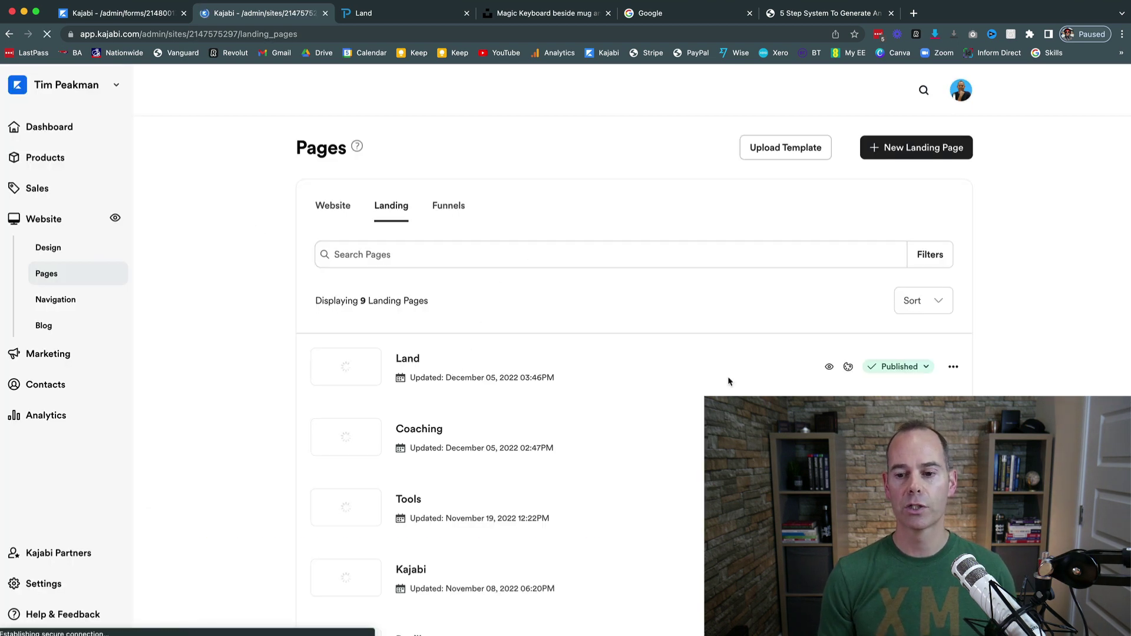
left_click(953, 367)
left_click(867, 393)
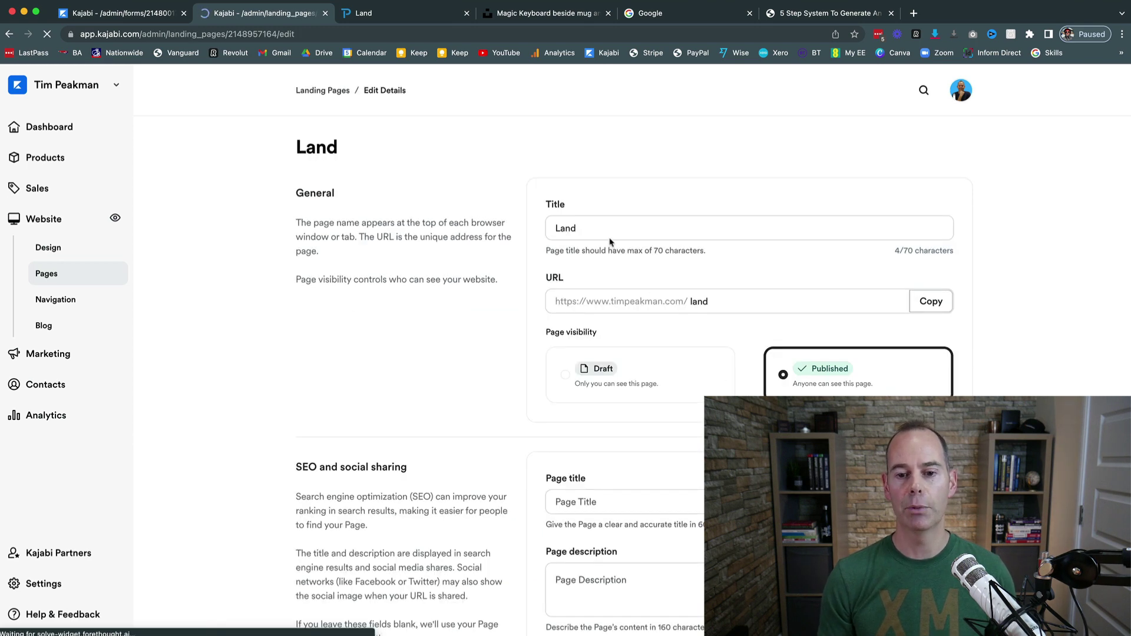
- Review the Land page's title and URL fields, copy the page URL, and return to the page preview
double_click(556, 228)
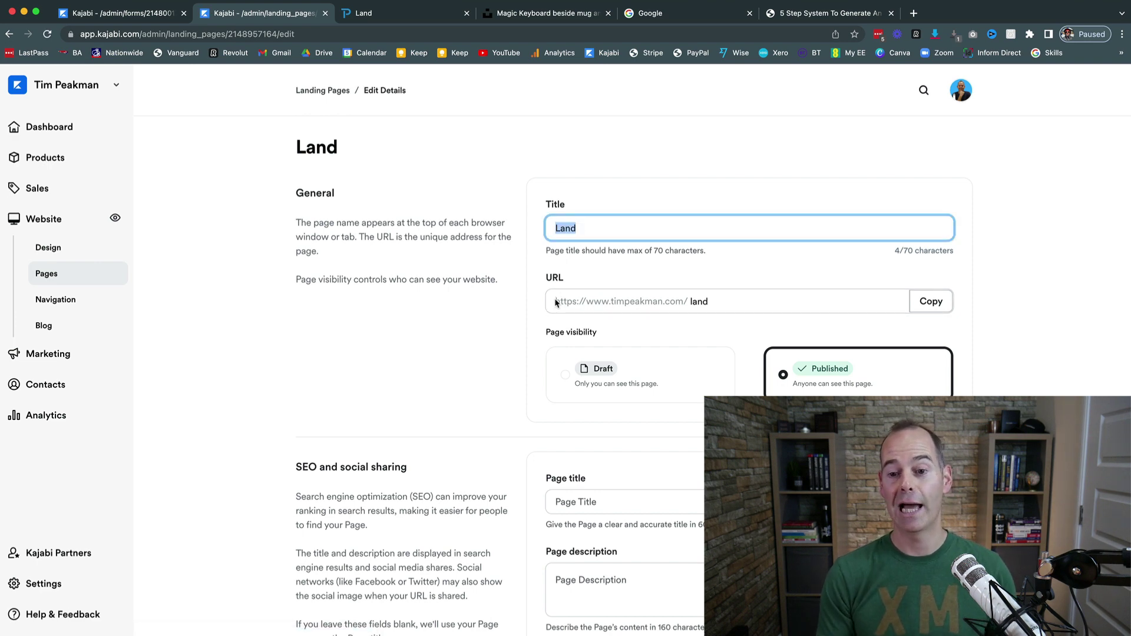
left_click(715, 303)
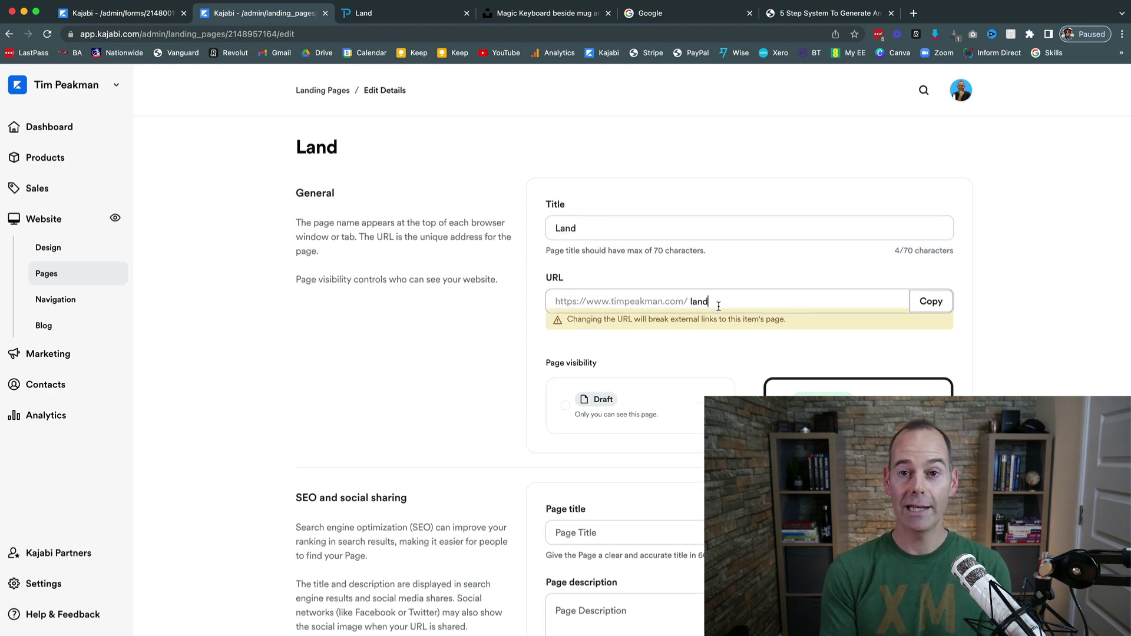
left_click(496, 313)
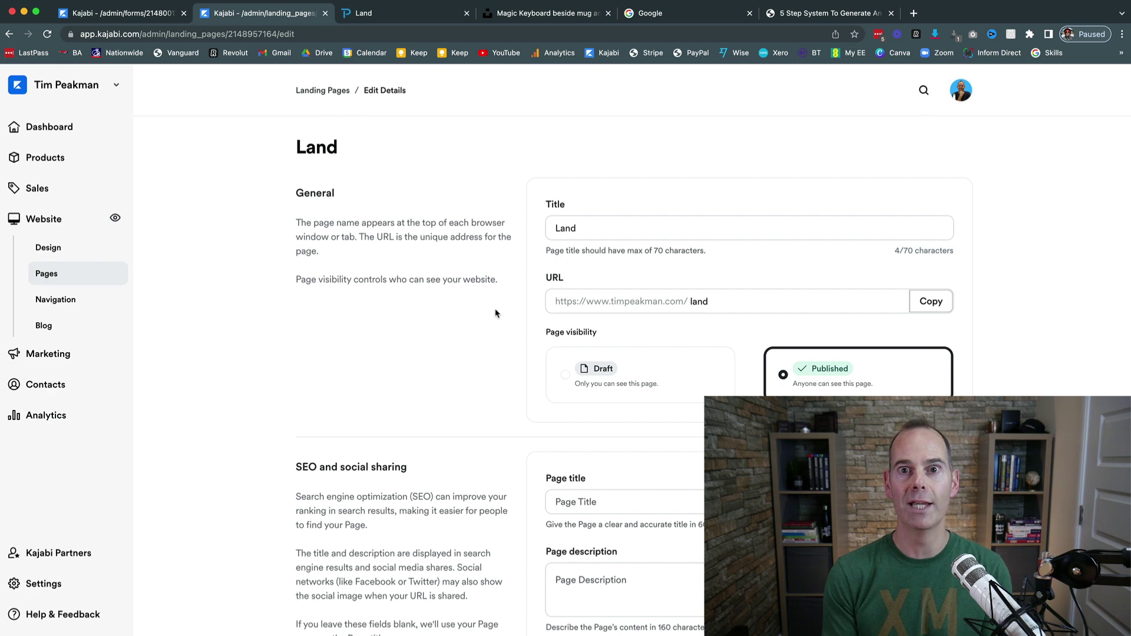
left_click(686, 309)
left_click(930, 301)
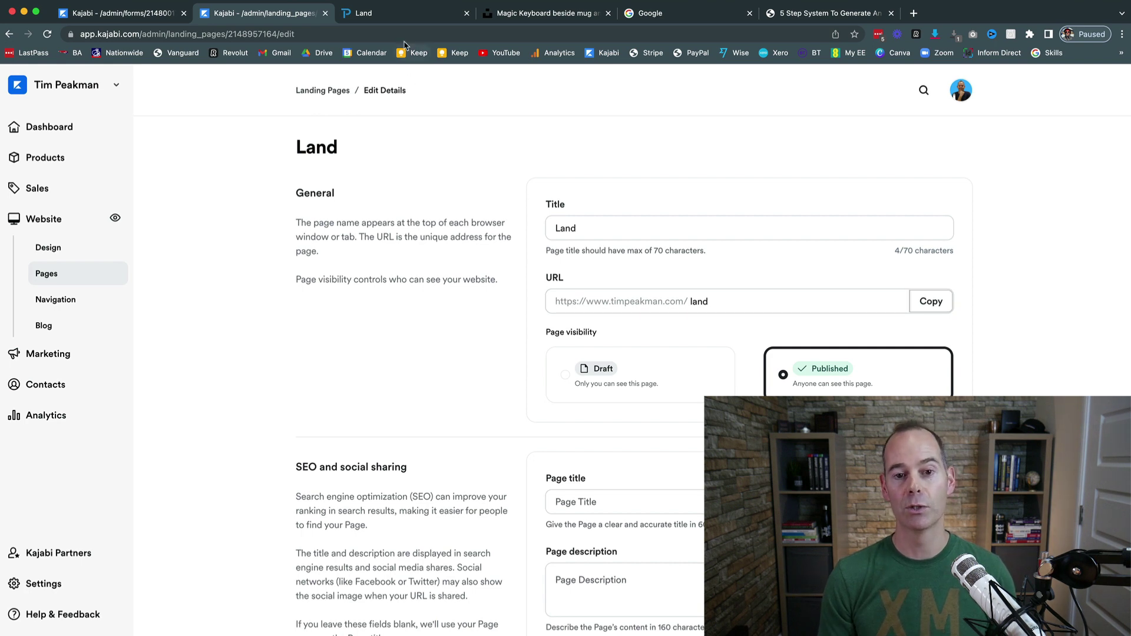
left_click(405, 23)
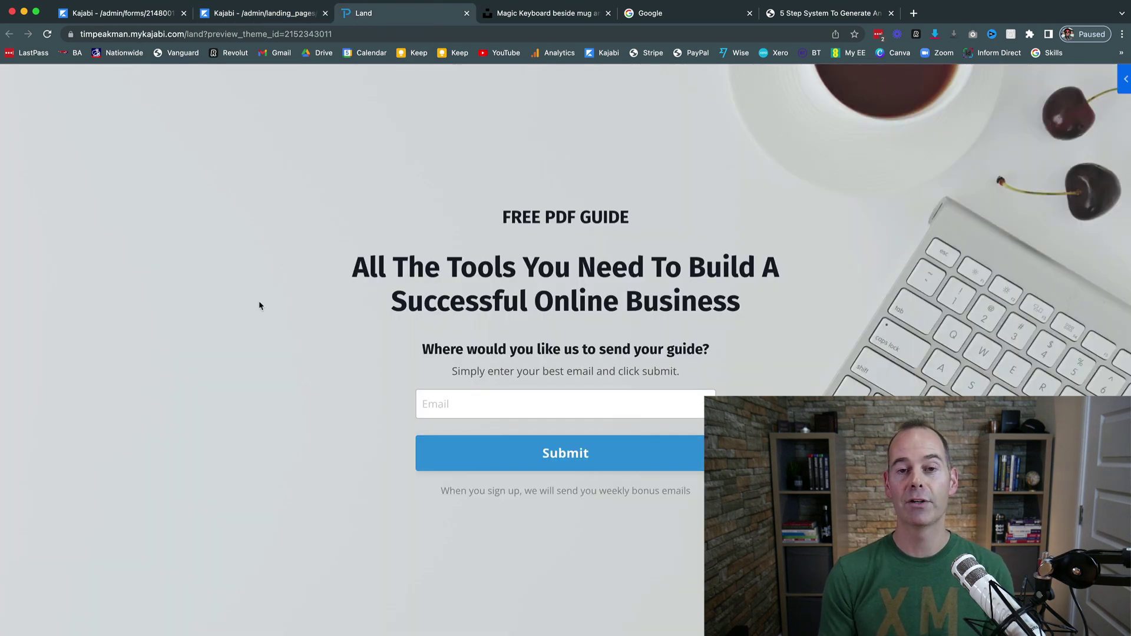